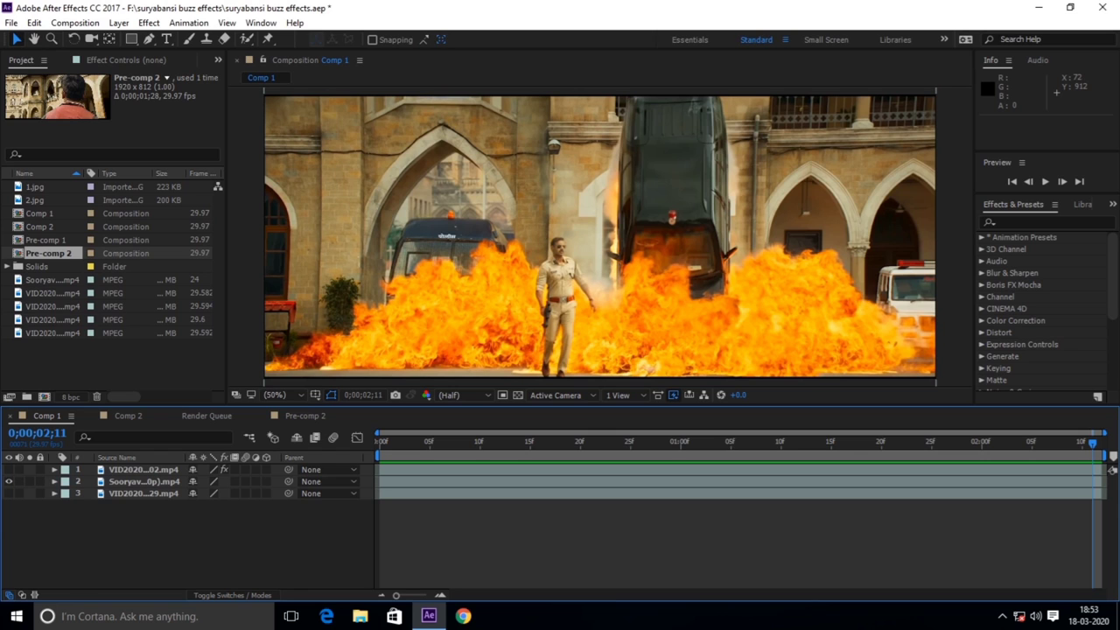
Play back the original trailer shot in Comp 1 and the finished composite in Comp 2 from their first frames
{"action": "key", "text": "space"}
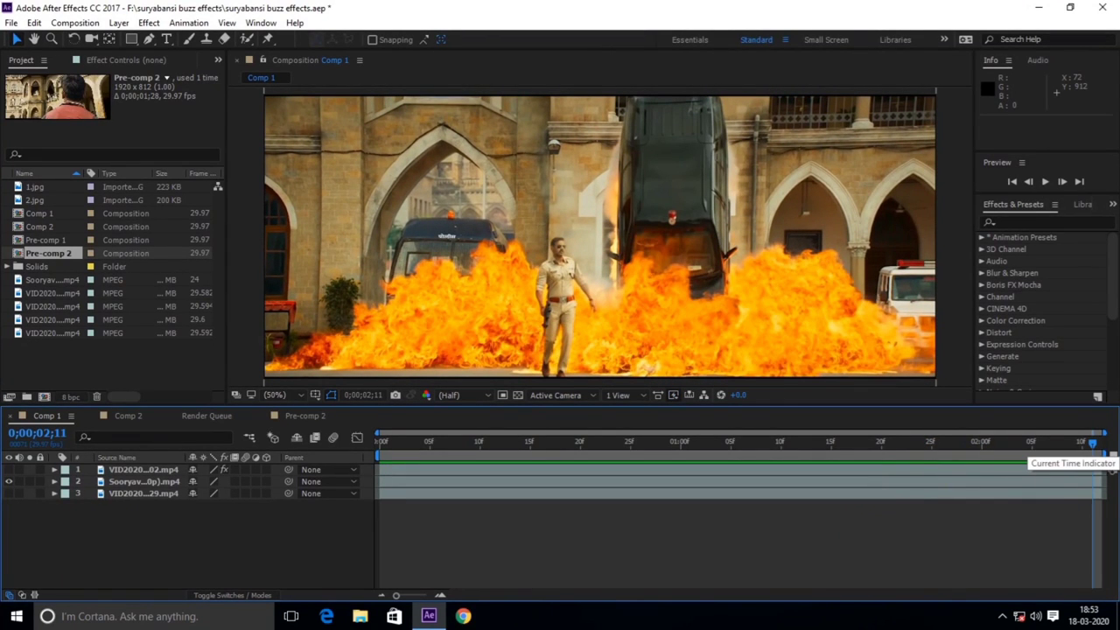
{"action": "key", "text": "space"}
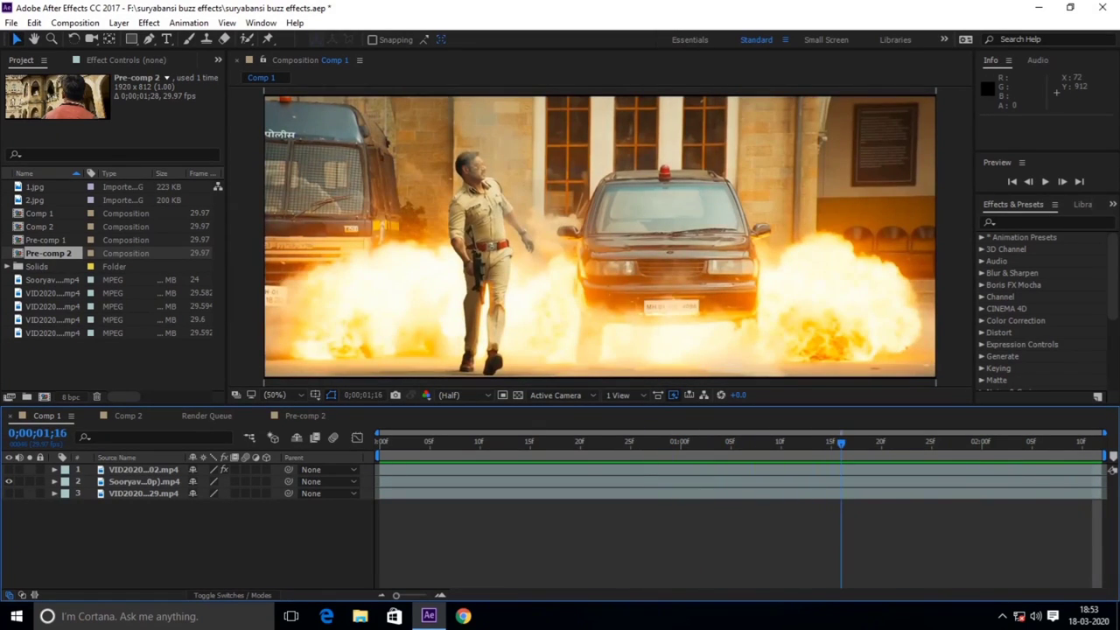
{"action": "key", "text": "space"}
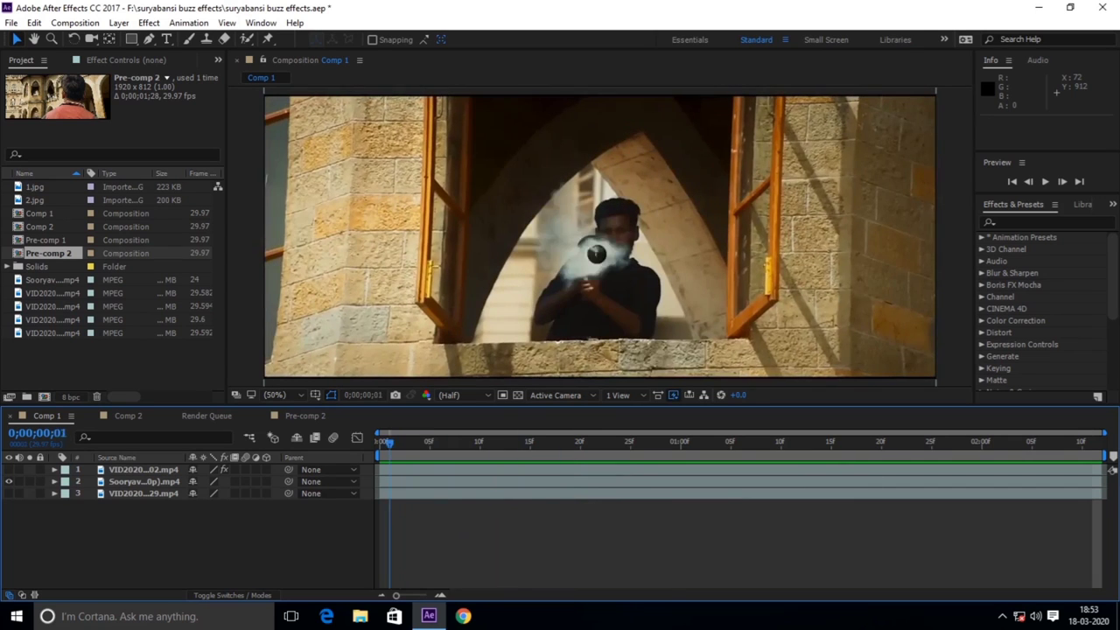
{"action": "left_click_drag", "start_coordinate": [450, 444], "coordinate": [379, 444]}
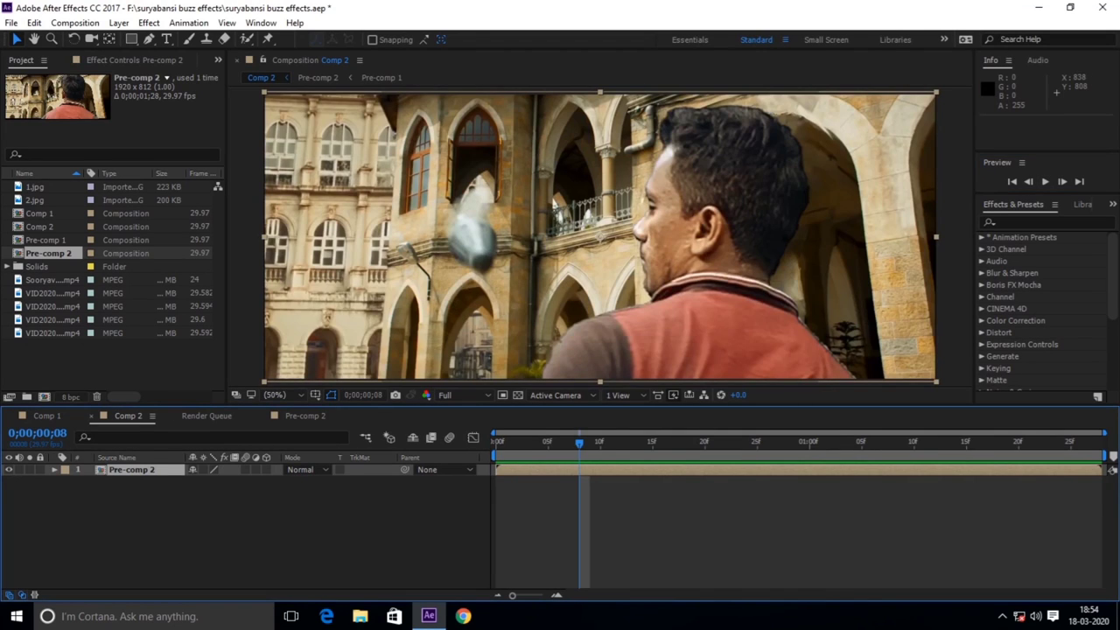
{"action": "key", "text": "Home"}
{"action": "key", "text": "space"}
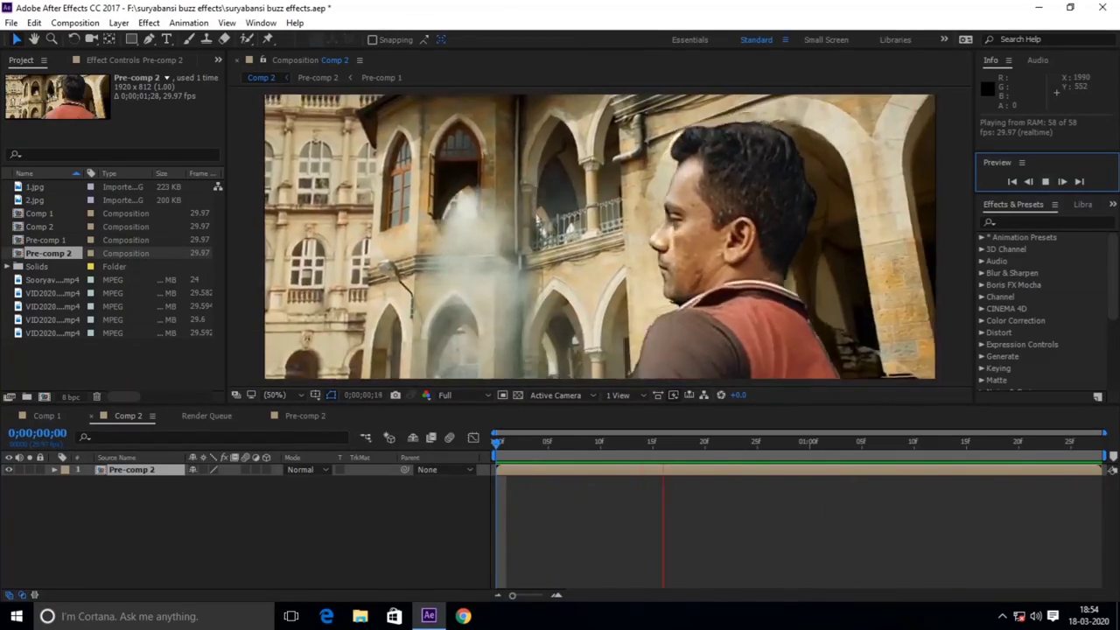
{"action": "key", "text": "space"}
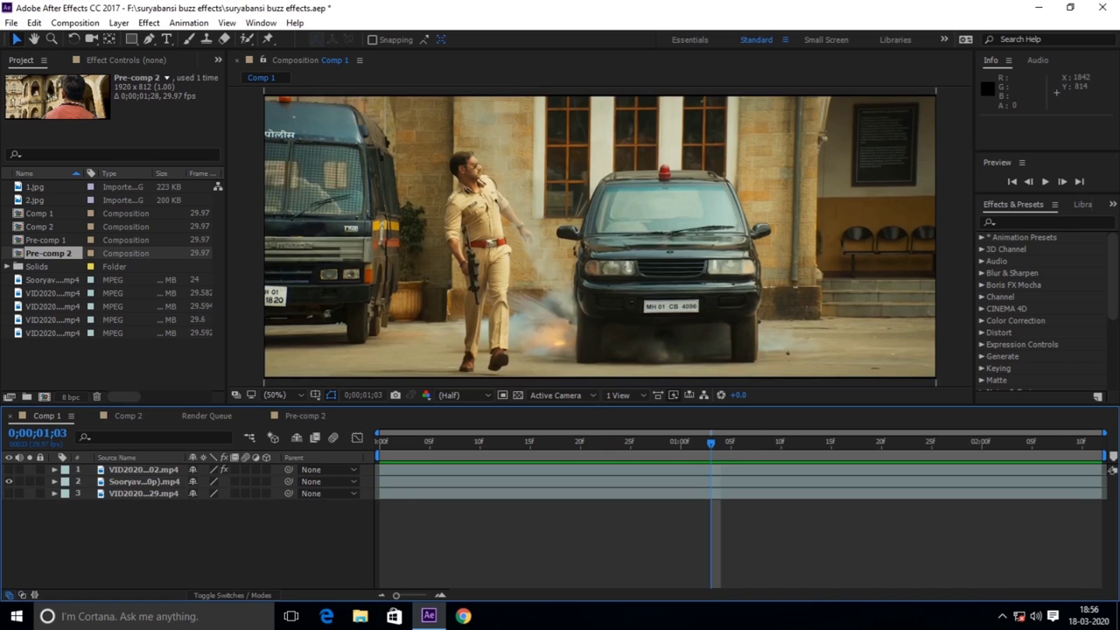
{"action": "left_click_drag", "start_coordinate": [710, 444], "coordinate": [380, 444]}
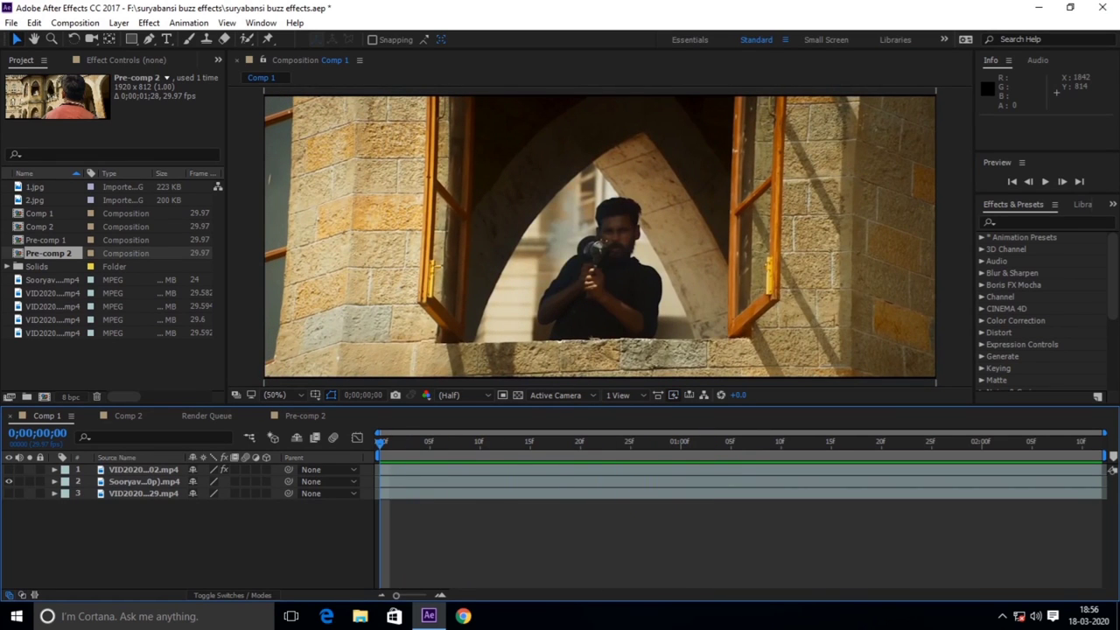
{"action": "key", "text": "space"}
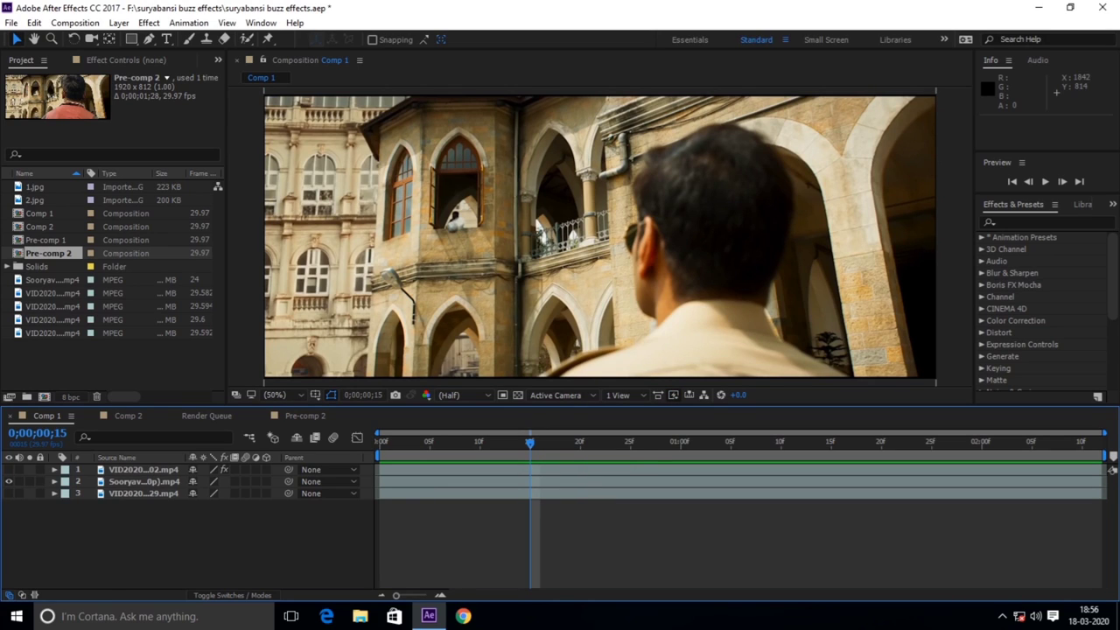
{"action": "key", "text": "space"}
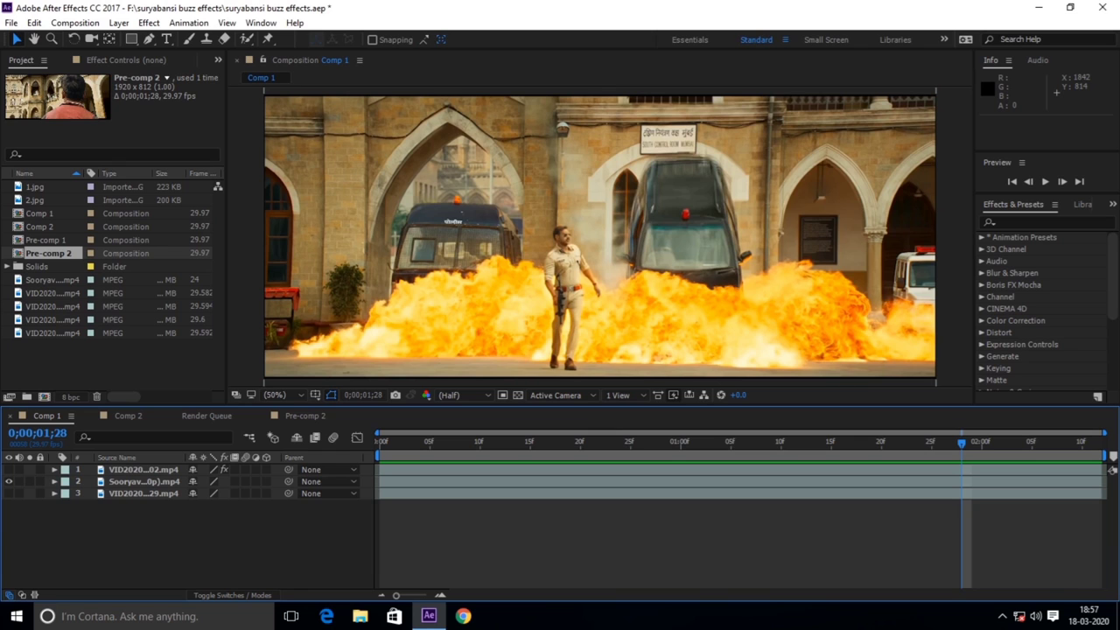
Import background.mov from the suryabansi buzz effects folder as footage and create a new composition from it
{"action": "key", "text": "ctrl+i"}
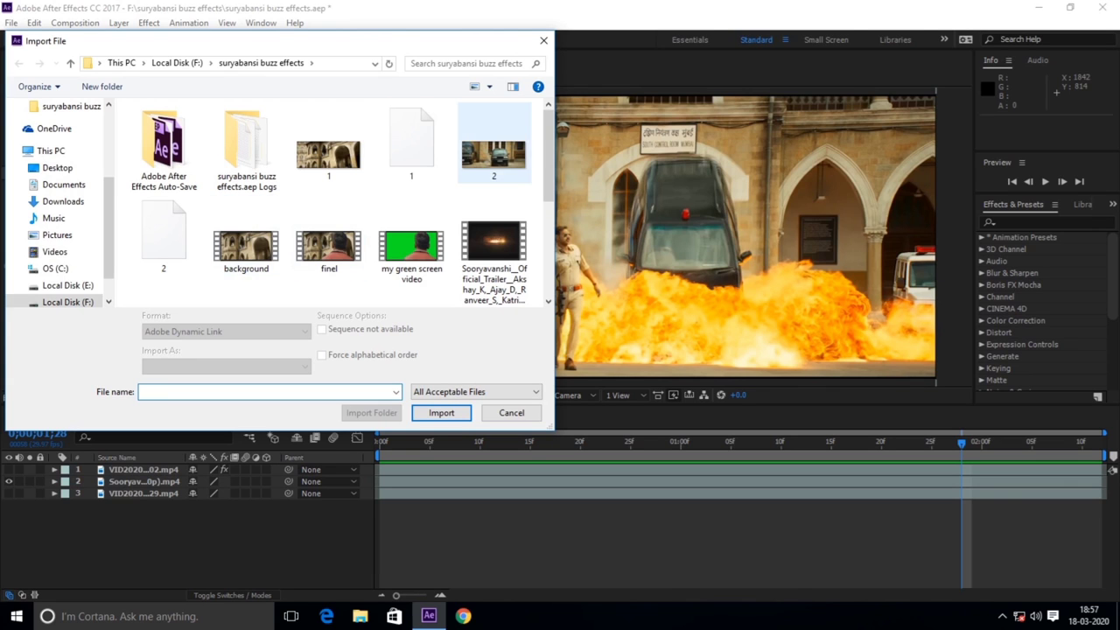
{"action": "scroll", "coordinate": [481, 149], "scroll_direction": "down", "scroll_amount": 2}
{"action": "scroll", "coordinate": [408, 147], "scroll_direction": "up", "scroll_amount": 1}
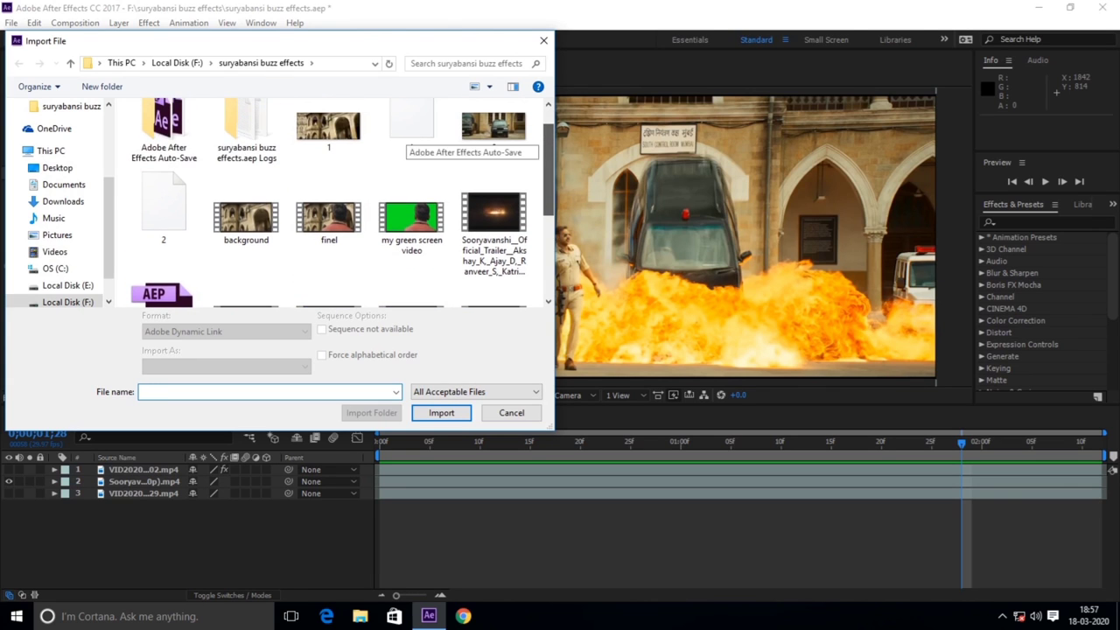
{"action": "left_click", "coordinate": [246, 214]}
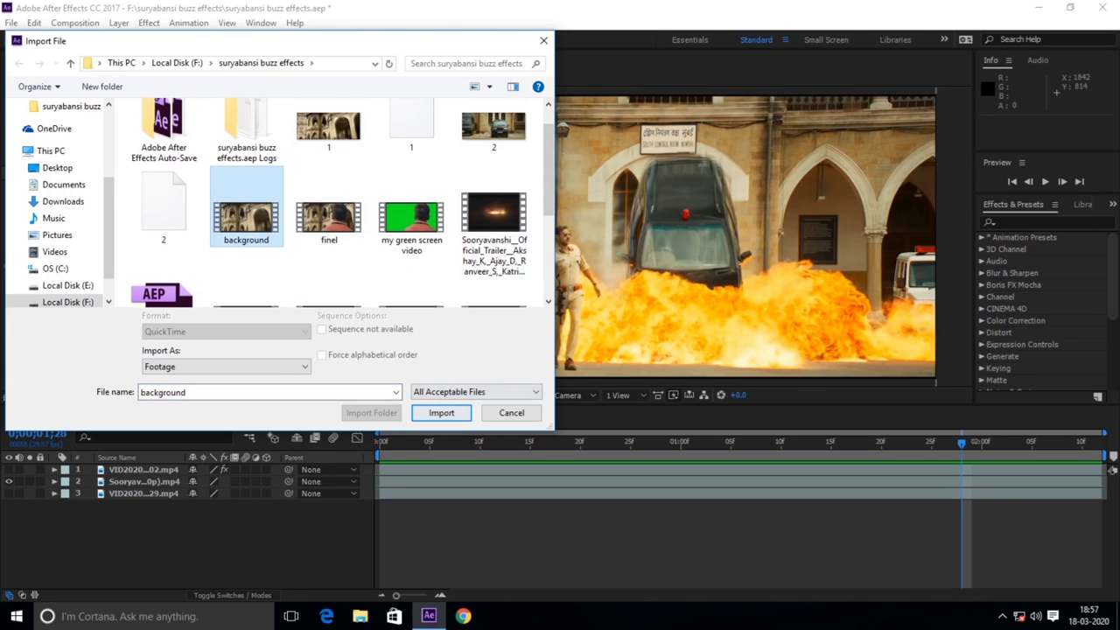
{"action": "left_click", "coordinate": [441, 412]}
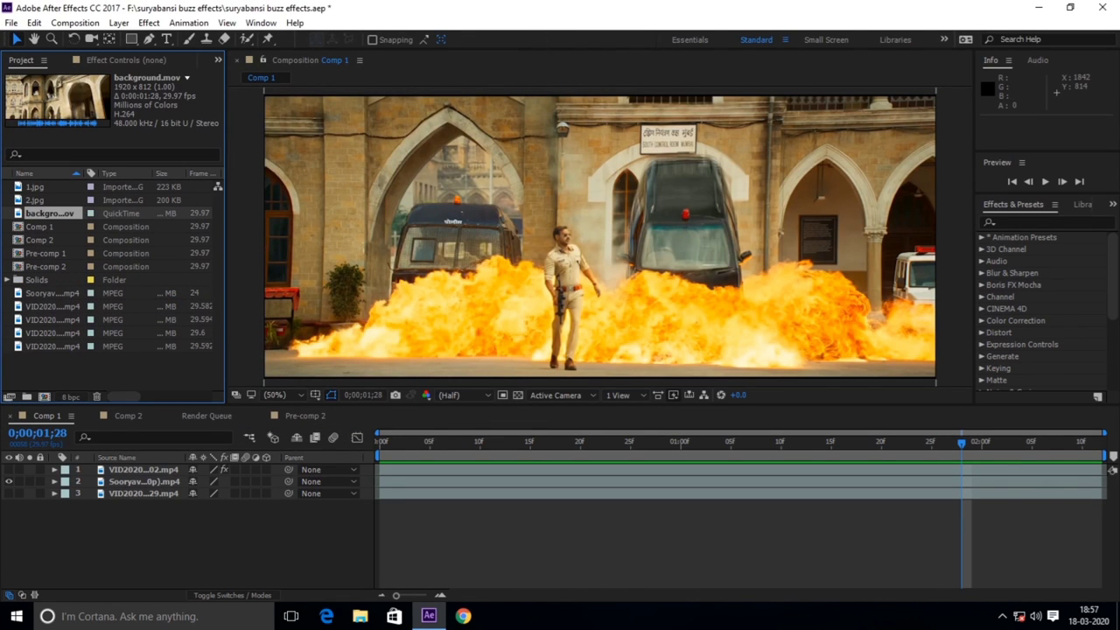
{"action": "left_click_drag", "start_coordinate": [52, 213], "coordinate": [44, 396]}
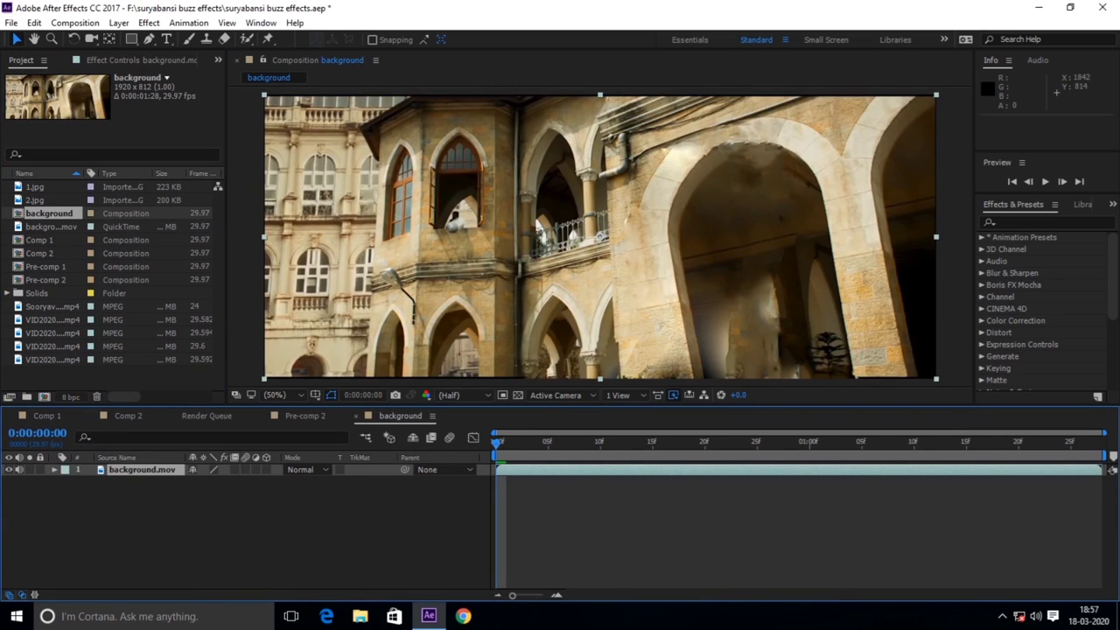
Play the background composition from the start and compare its clean plate with the original shot in Comp 1
{"action": "key", "text": "space"}
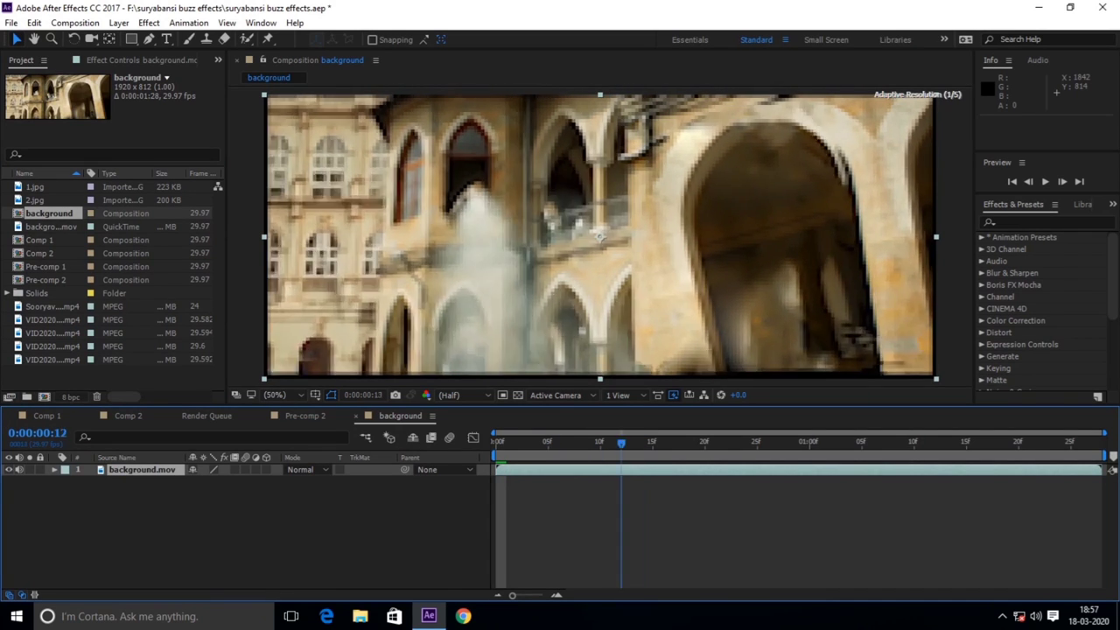
{"action": "key", "text": "space"}
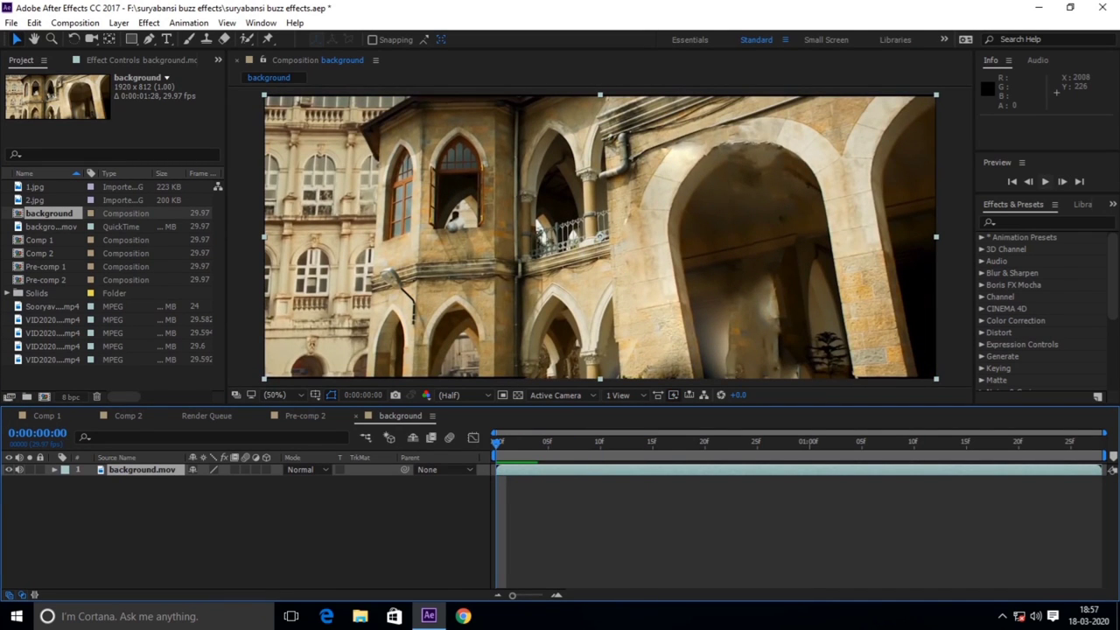
{"action": "left_click_drag", "start_coordinate": [527, 445], "coordinate": [496, 444]}
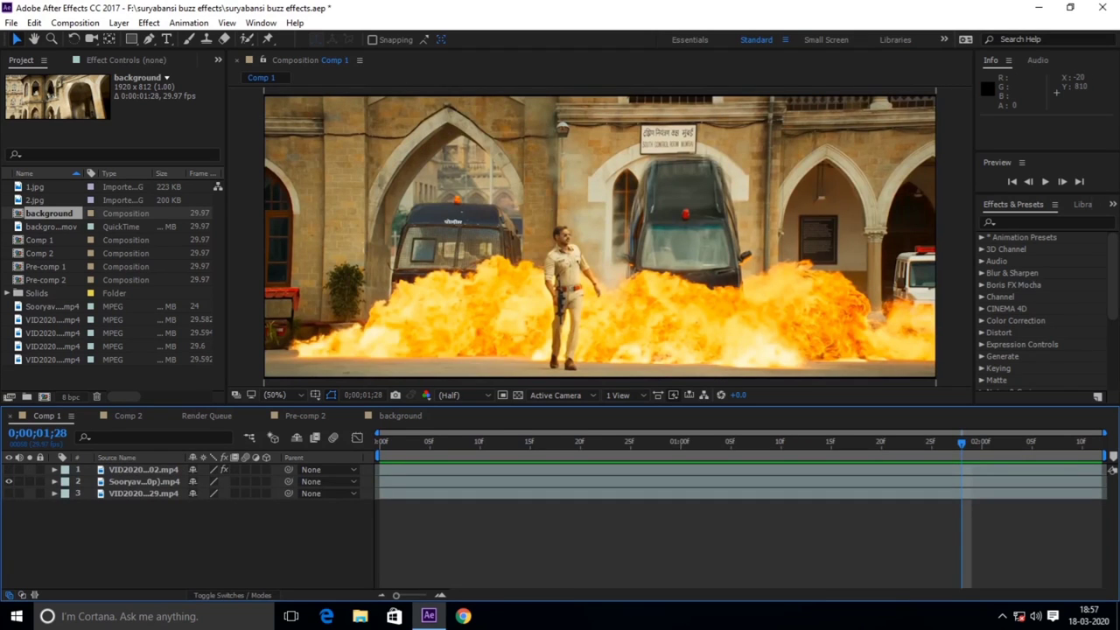
{"action": "left_click_drag", "start_coordinate": [962, 445], "coordinate": [380, 445]}
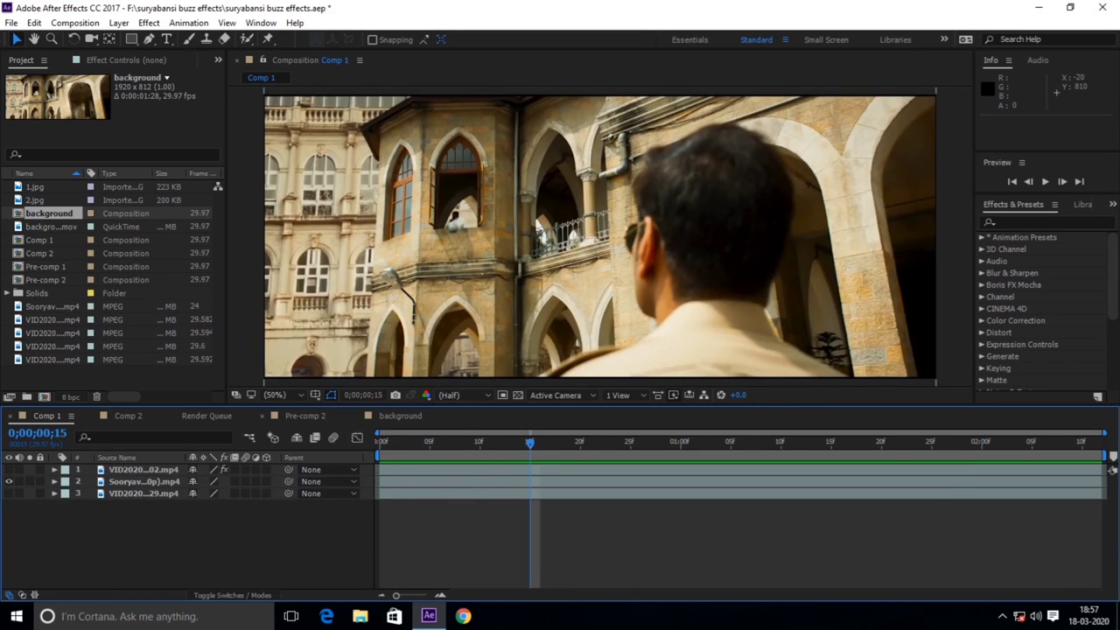
{"action": "left_click", "coordinate": [400, 416]}
{"action": "left_click", "coordinate": [47, 416]}
{"action": "left_click", "coordinate": [400, 416]}
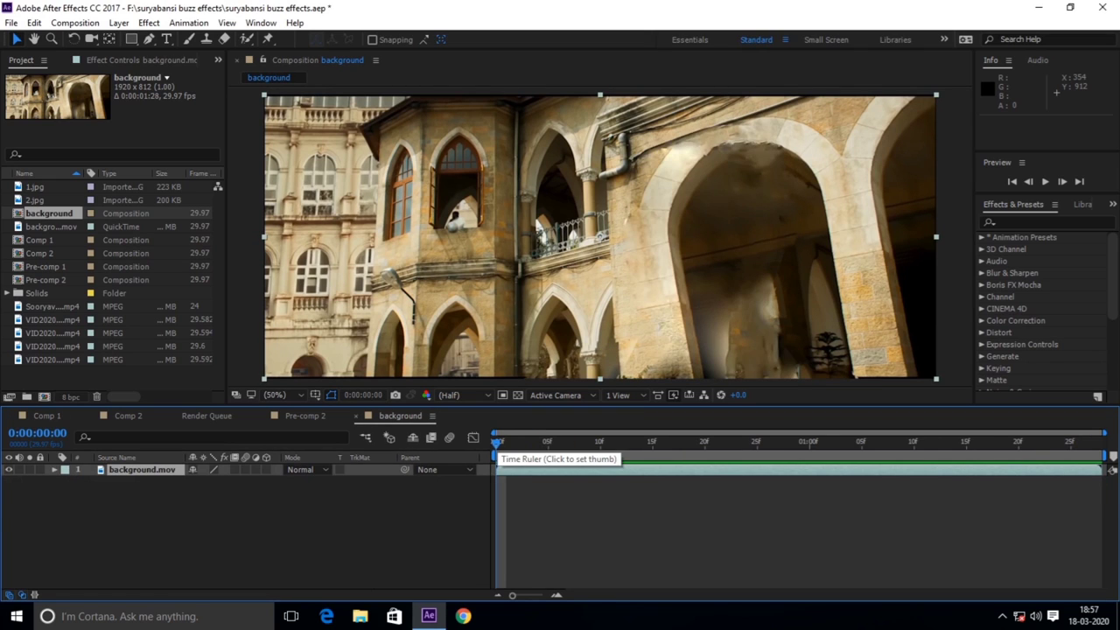
{"action": "mouse_move", "coordinate": [497, 444]}
{"action": "left_mouse_down"}
{"action": "mouse_move", "coordinate": [977, 442]}
{"action": "mouse_move", "coordinate": [497, 441]}
{"action": "left_mouse_up"}
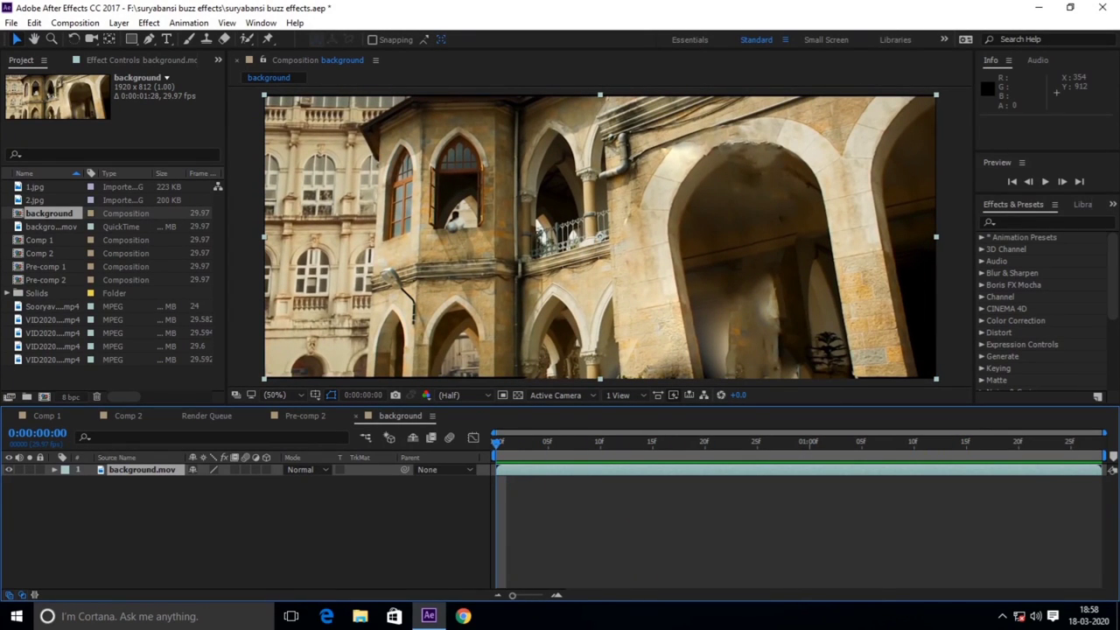
{"action": "key", "text": "space"}
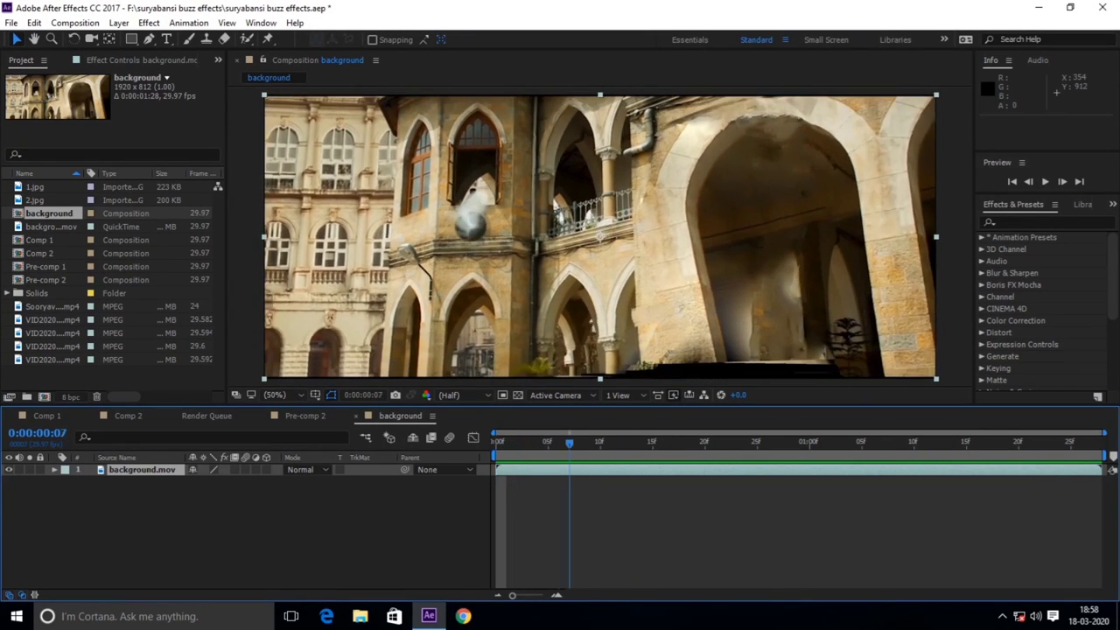
{"action": "key", "text": "space"}
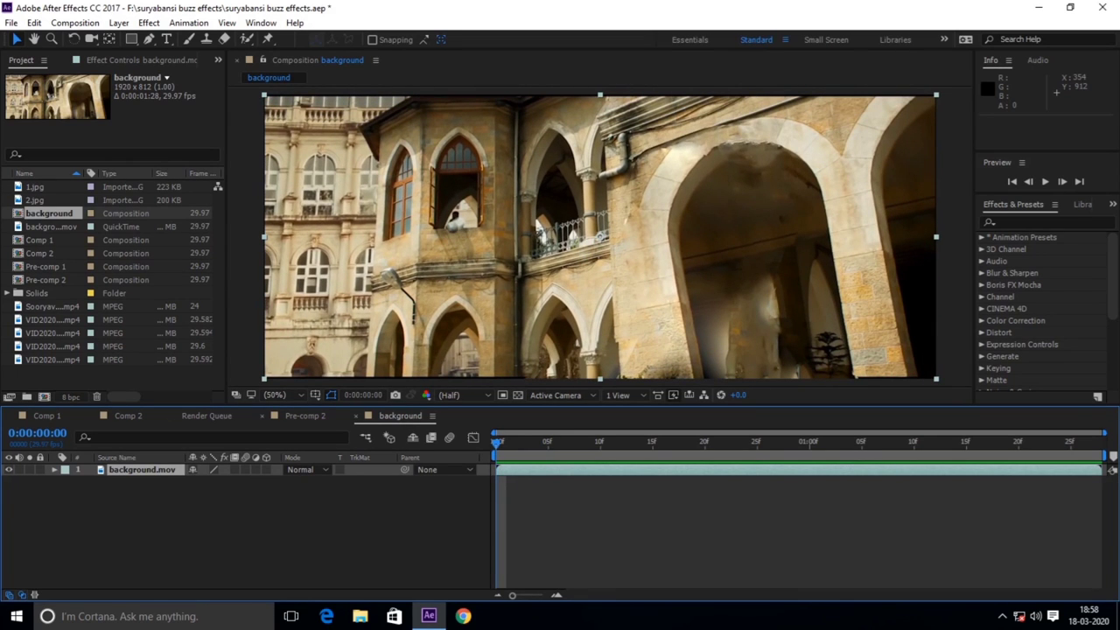
Open Pre-comp 2 at its first frame and solo layer 11, VID20200317163657.mp4, containing the man seen from behind
{"action": "left_click", "coordinate": [305, 416]}
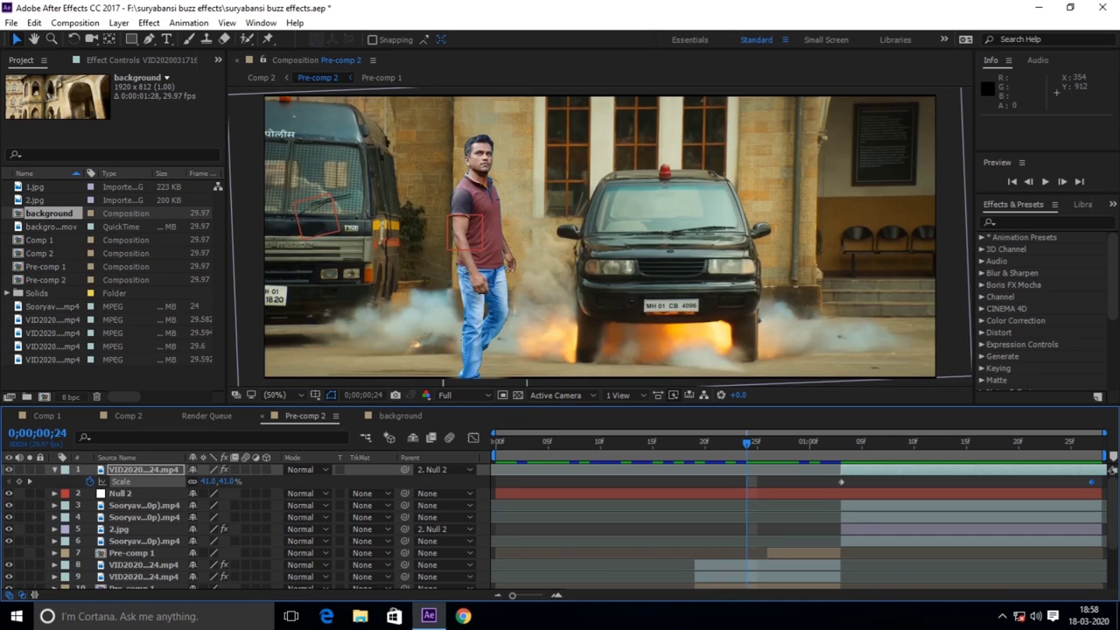
{"action": "left_click_drag", "start_coordinate": [747, 443], "coordinate": [496, 444]}
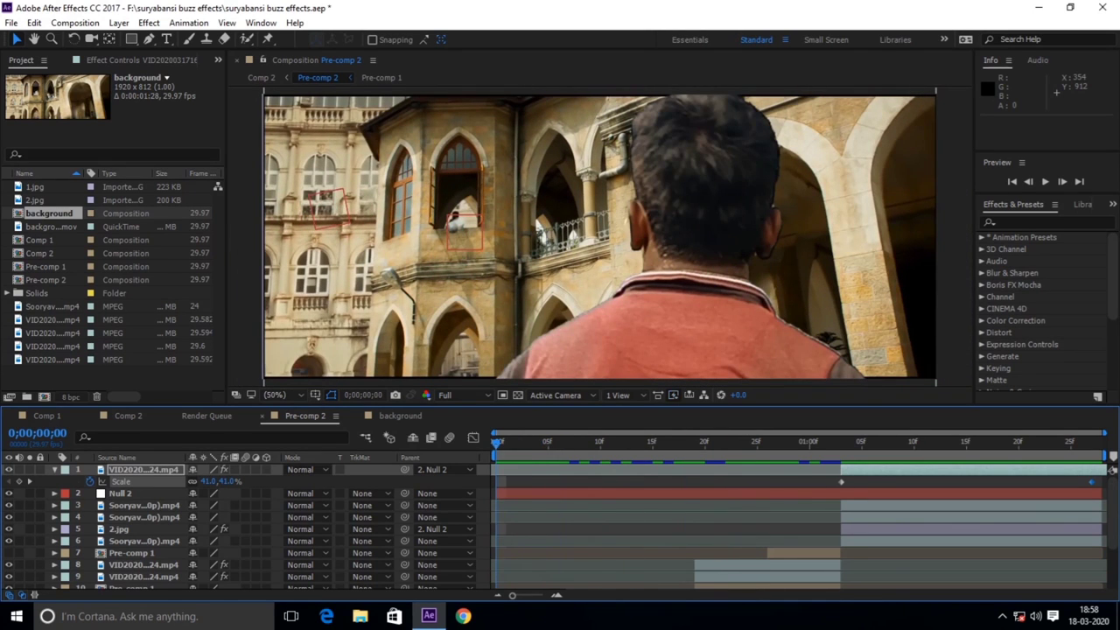
{"action": "scroll", "coordinate": [1112, 470], "scroll_direction": "down", "scroll_amount": 3}
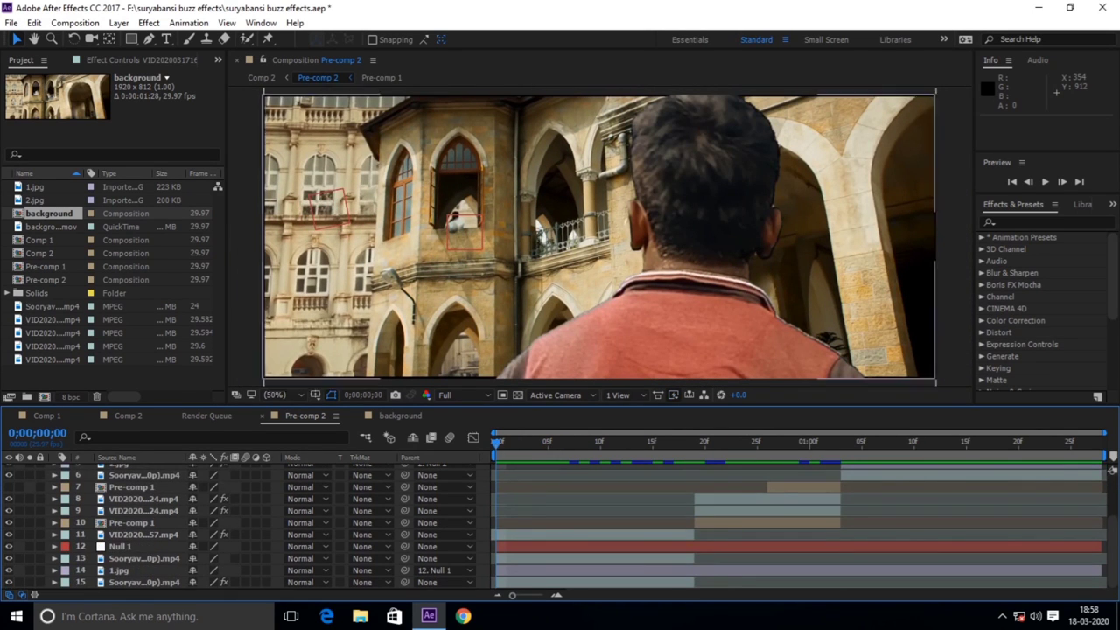
{"action": "left_click", "coordinate": [833, 355]}
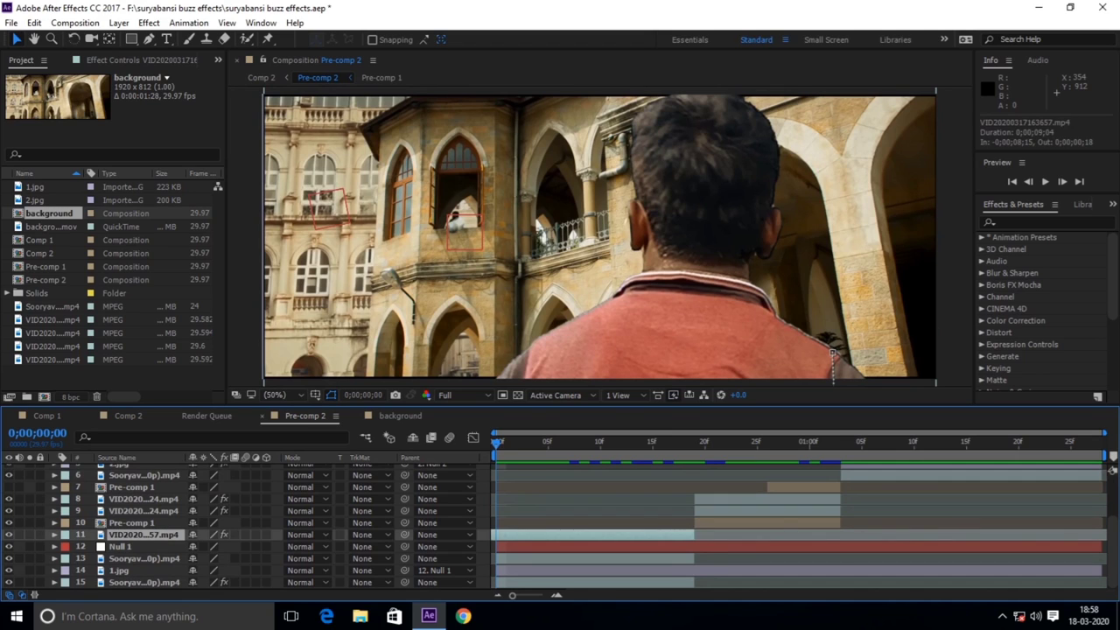
{"action": "left_click", "coordinate": [19, 534]}
{"action": "left_click", "coordinate": [29, 535]}
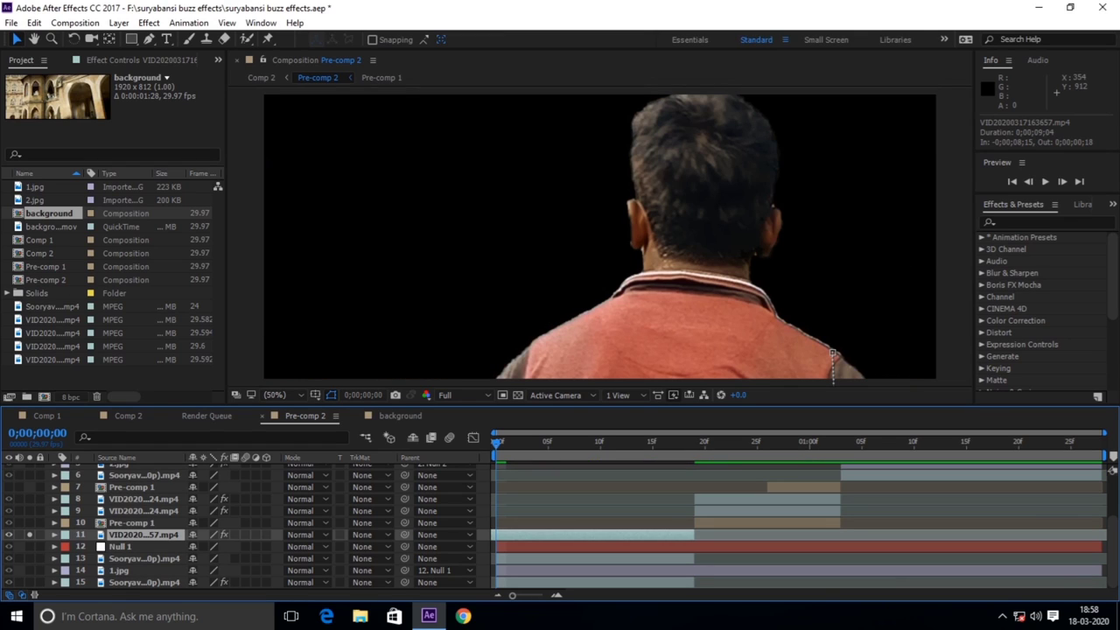
Disable Keylight on the soloed layer to examine the unkeyed footage through frame 13, and re-enable the effect
{"action": "key", "text": "F3"}
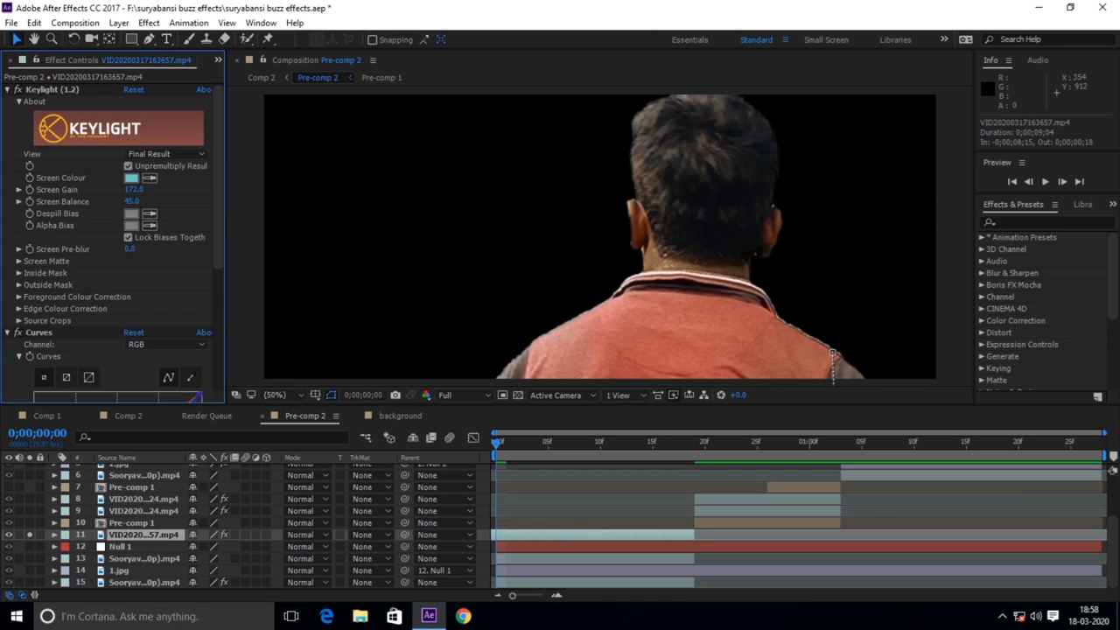
{"action": "left_click", "coordinate": [18, 90]}
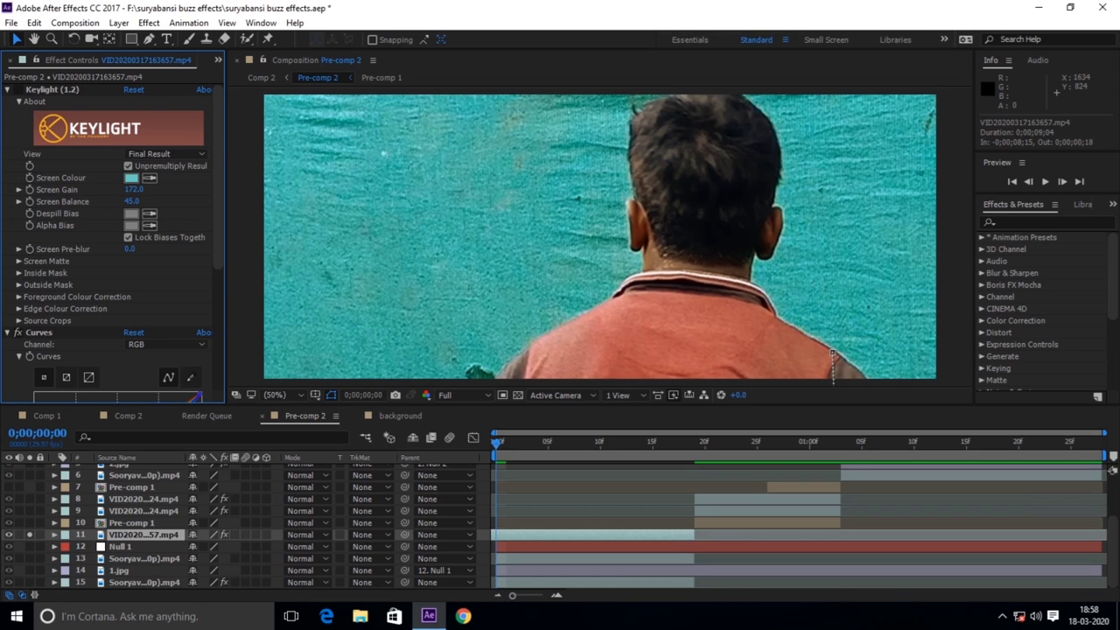
{"action": "left_click", "coordinate": [1045, 181]}
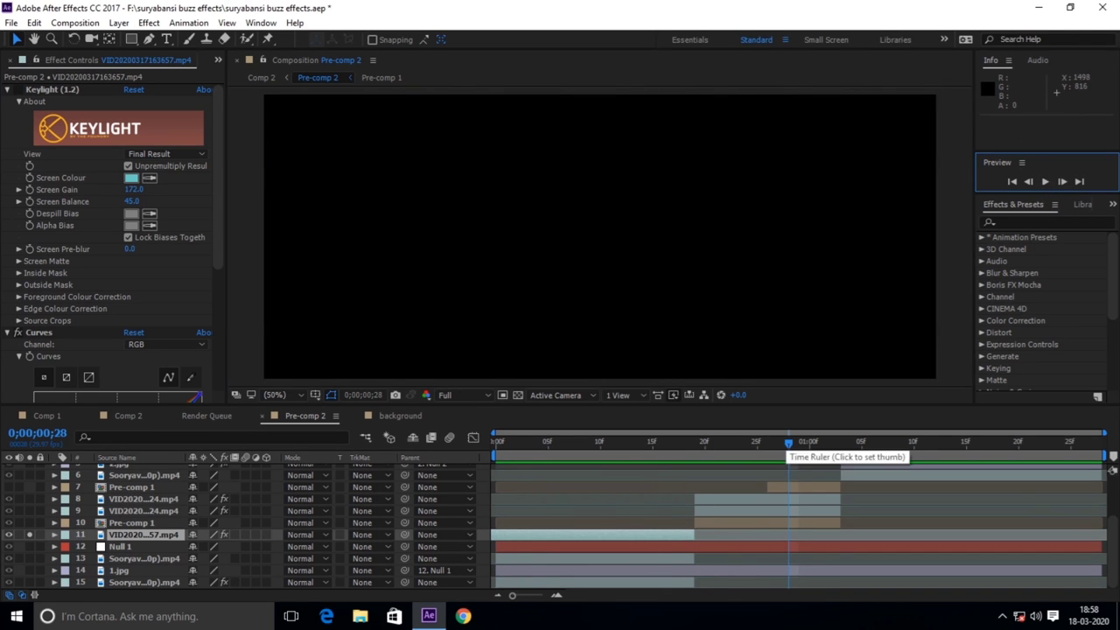
{"action": "left_click_drag", "start_coordinate": [787, 442], "coordinate": [631, 443]}
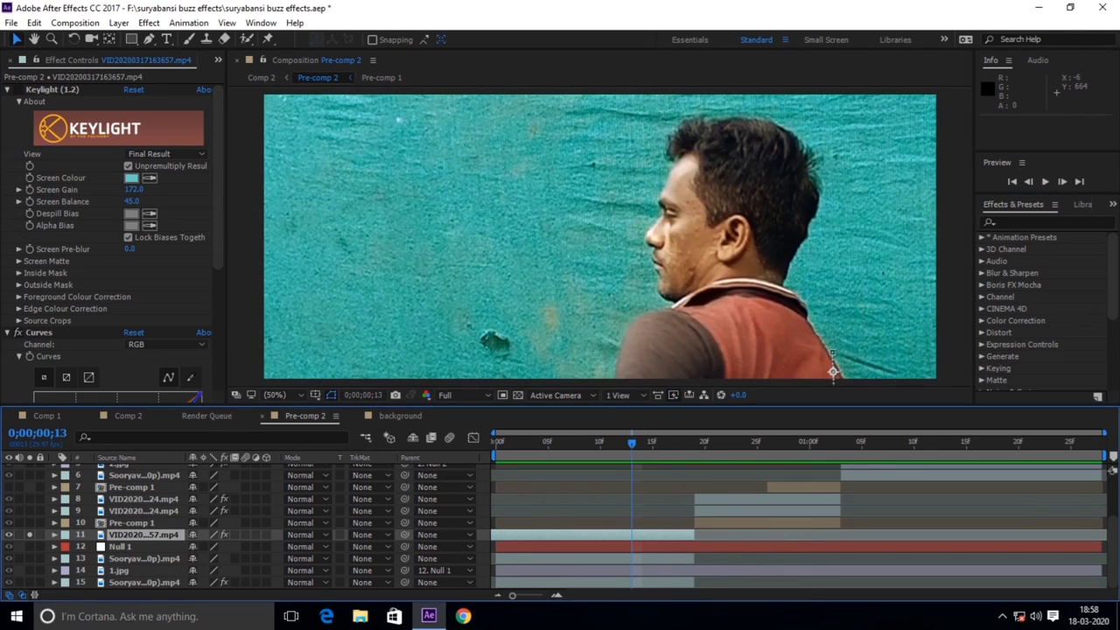
{"action": "left_click", "coordinate": [18, 90]}
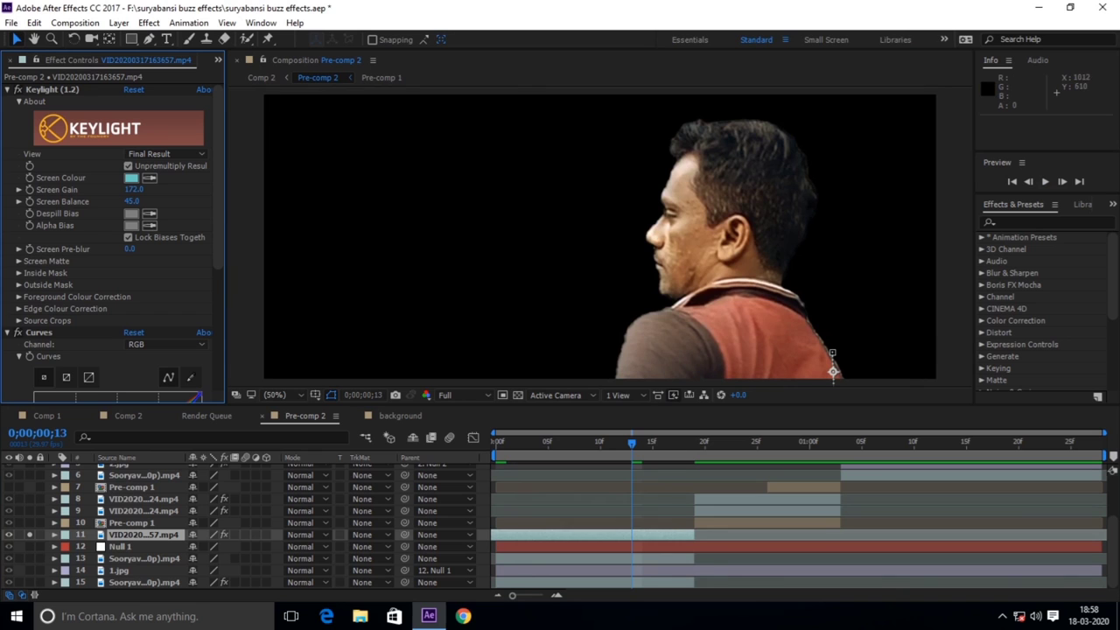
Unsolo layer 11 and play back the keyed man over the building background in Pre-comp 2
{"action": "left_click", "coordinate": [30, 535]}
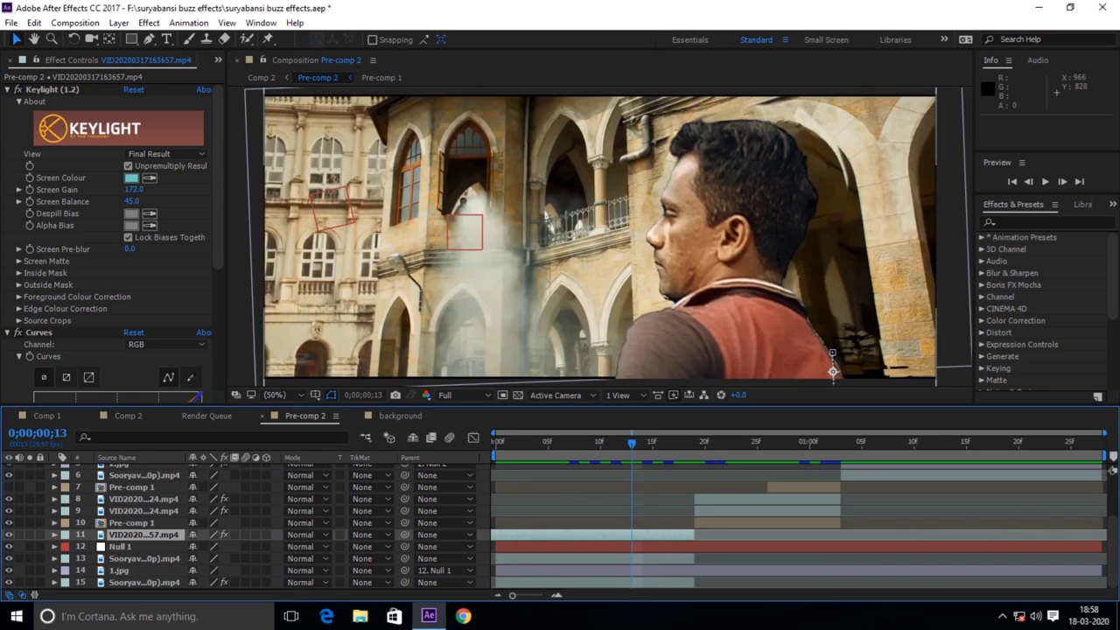
{"action": "key", "text": "space"}
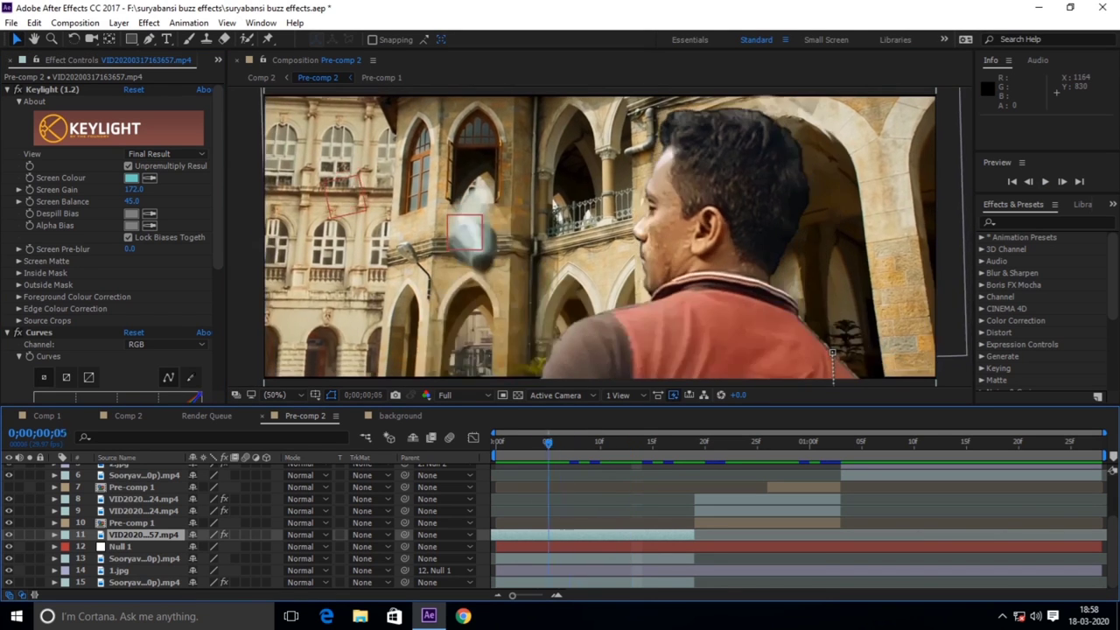
{"action": "key", "text": "space"}
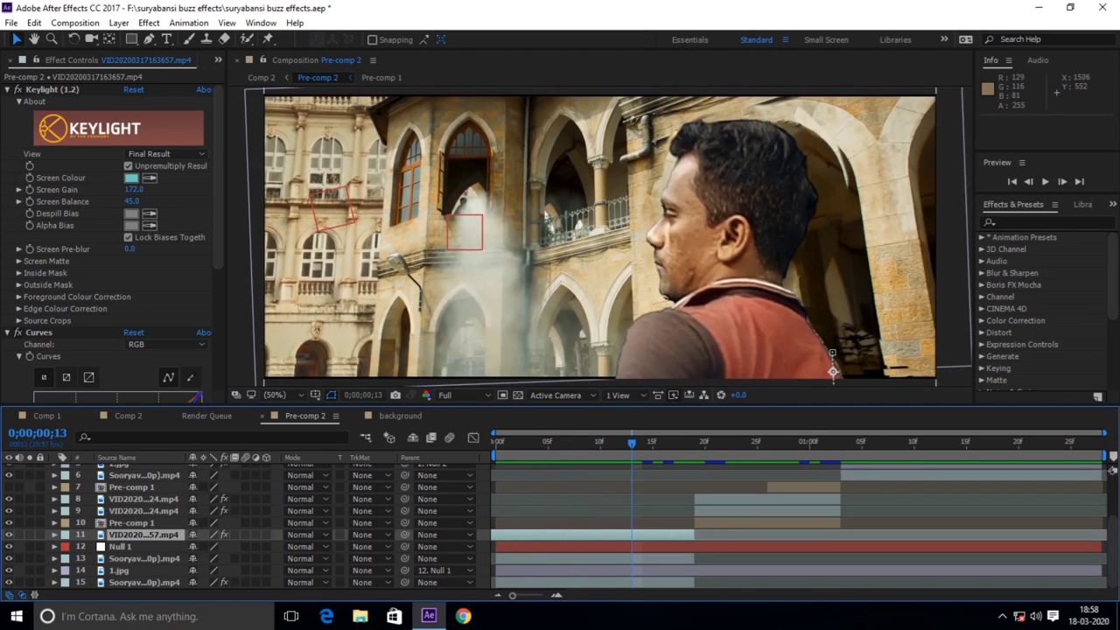
Step through Pre-comp 2 from frame 13 to 0;00;01;00, reviewing the cut from the building shot to the car explosion
{"action": "key", "text": "Page_Down"}
{"action": "key", "text": "Page_Down"}
{"action": "key", "text": "Page_Down"}
{"action": "key", "text": "Page_Down"}
{"action": "key", "text": "Page_Down"}
{"action": "key", "text": "Page_Down"}
{"action": "key", "text": "Page_Down"}
{"action": "key", "text": "Page_Down"}
{"action": "key", "text": "Page_Down"}
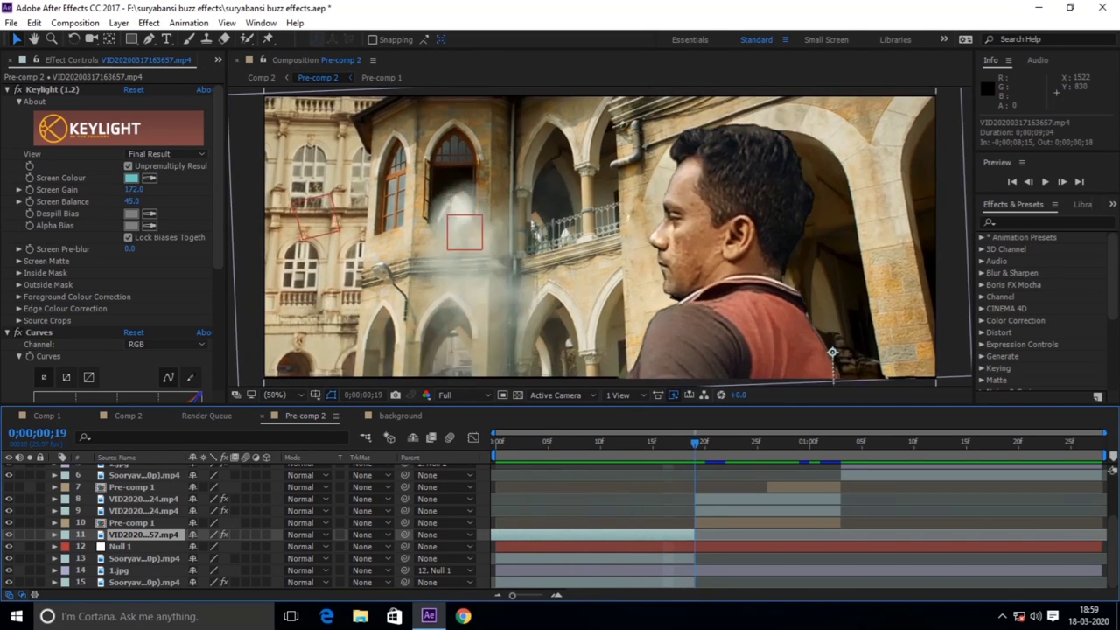
{"action": "key", "text": "Page_Down"}
{"action": "key", "text": "Page_Down"}
{"action": "key", "text": "Page_Down"}
{"action": "key", "text": "Page_Down"}
{"action": "key", "text": "Page_Down"}
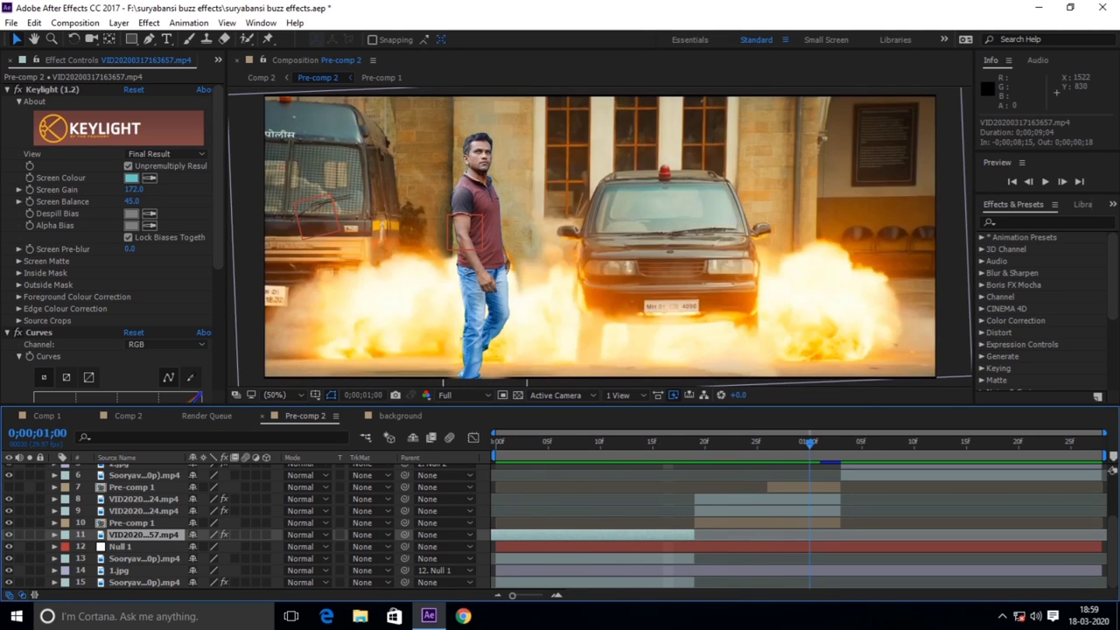
Step back and forth through the car explosion shot to examine the keyed man, stopping at 0;00;00;22
{"action": "key", "text": "Page_Up"}
{"action": "key", "text": "Page_Up"}
{"action": "key", "text": "Page_Up"}
{"action": "key", "text": "Page_Up"}
{"action": "key", "text": "Page_Up"}
{"action": "key", "text": "Page_Up"}
{"action": "key", "text": "Page_Down"}
{"action": "key", "text": "Page_Down"}
{"action": "key", "text": "Page_Down"}
{"action": "key", "text": "Page_Down"}
{"action": "key", "text": "Page_Down"}
{"action": "key", "text": "Page_Down"}
{"action": "key", "text": "Page_Down"}
{"action": "key", "text": "Page_Down"}
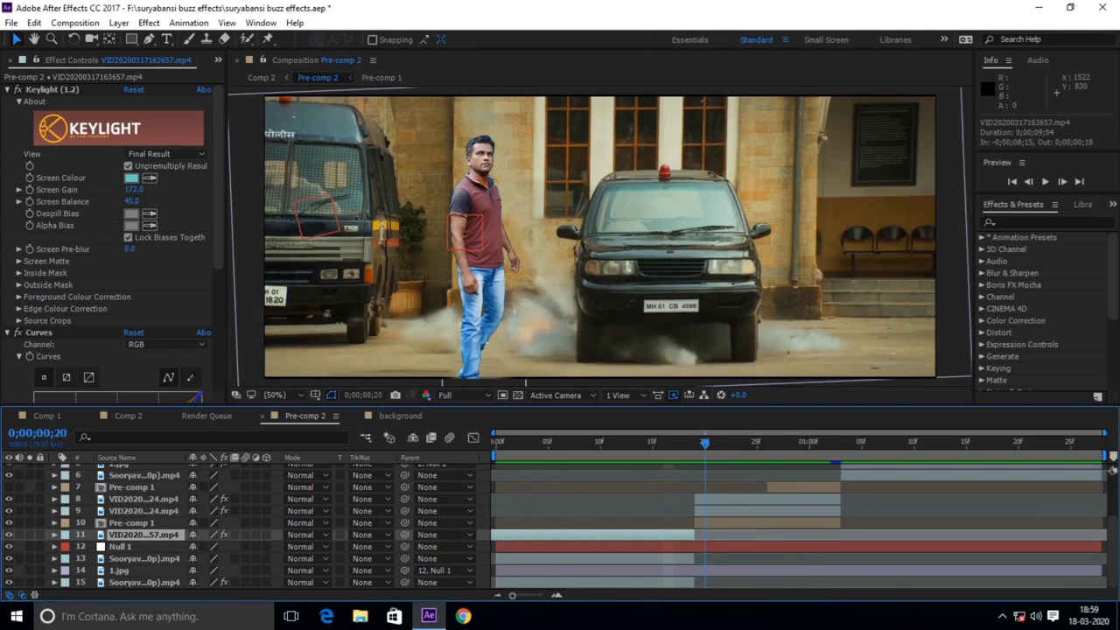
{"action": "key", "text": "Page_Up"}
{"action": "key", "text": "Page_Up"}
{"action": "key", "text": "Page_Up"}
{"action": "key", "text": "Page_Up"}
{"action": "key", "text": "Page_Up"}
{"action": "key", "text": "Page_Up"}
{"action": "key", "text": "Page_Up"}
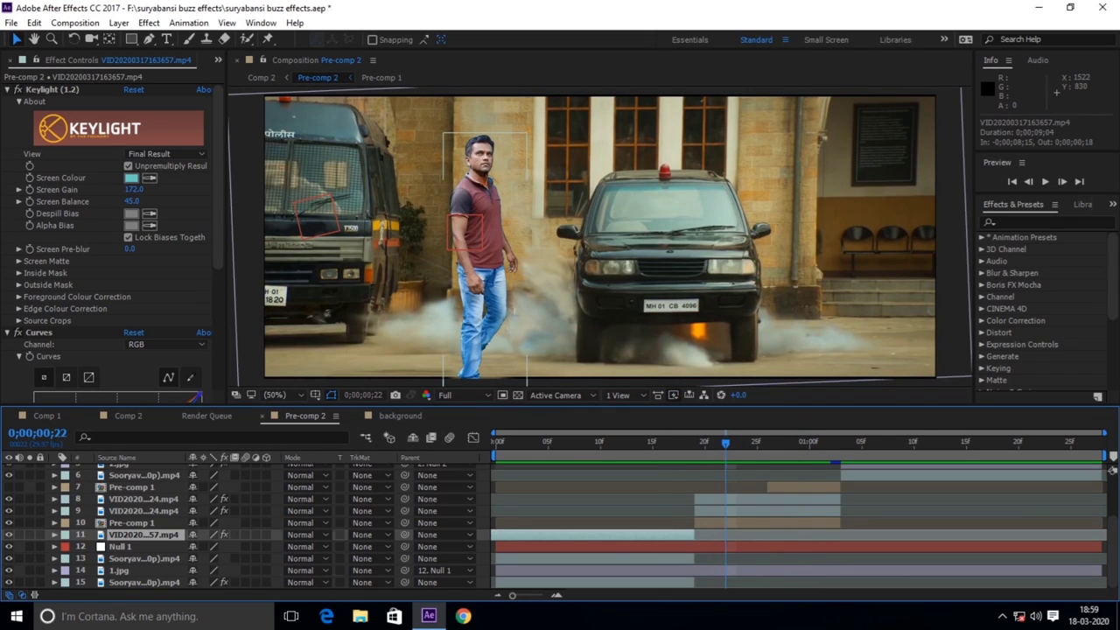
Solo layer 8, VID20200317164124.mp4, and disable its Keylight effect to examine the unkeyed man inside the mask
{"action": "scroll", "coordinate": [1111, 470], "scroll_direction": "up", "scroll_amount": 1}
{"action": "scroll", "coordinate": [1111, 470], "scroll_direction": "up", "scroll_amount": 1}
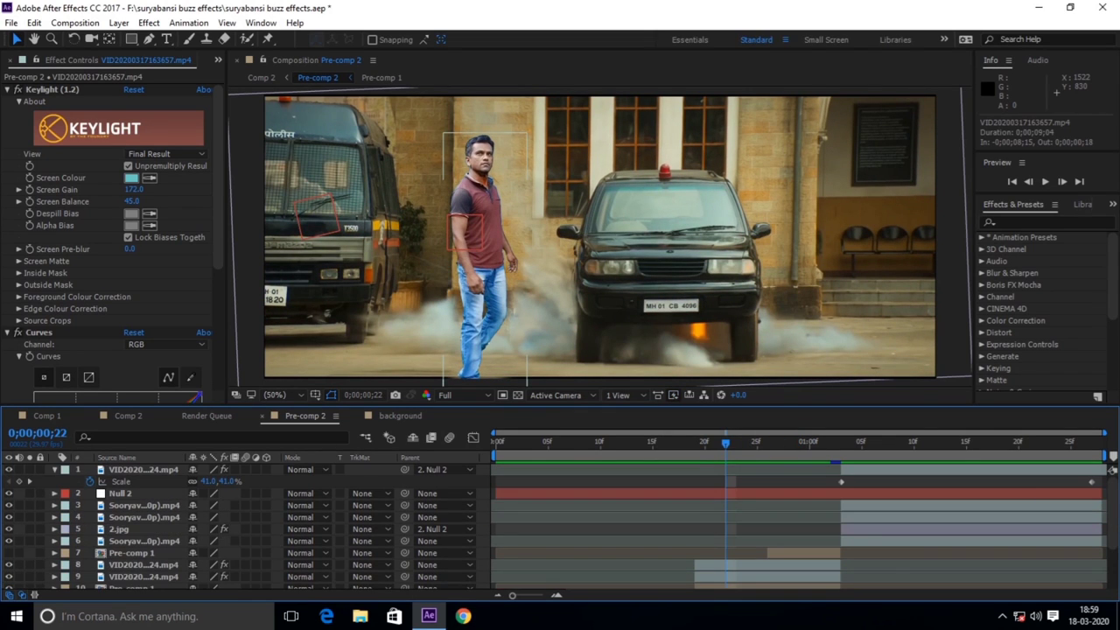
{"action": "left_click", "coordinate": [768, 565]}
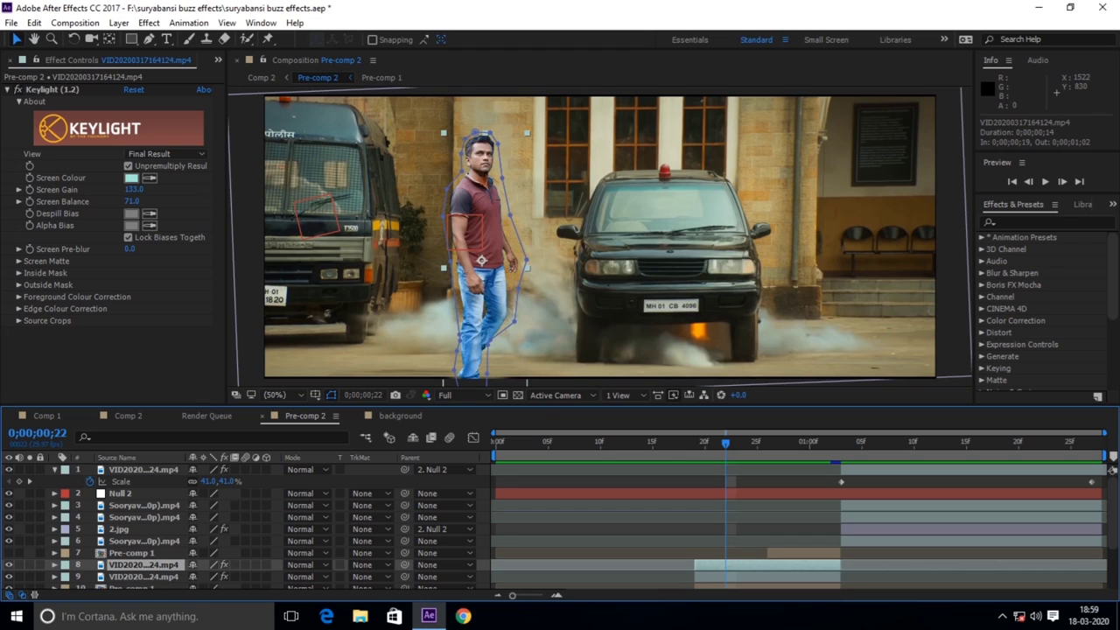
{"action": "left_click", "coordinate": [28, 564]}
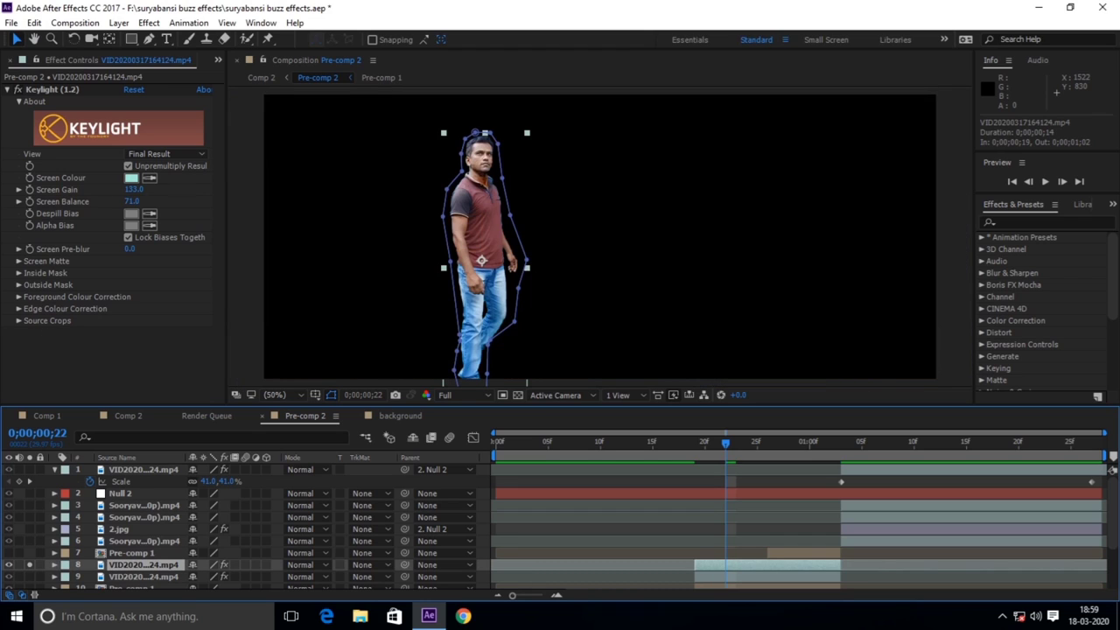
{"action": "left_click", "coordinate": [18, 90]}
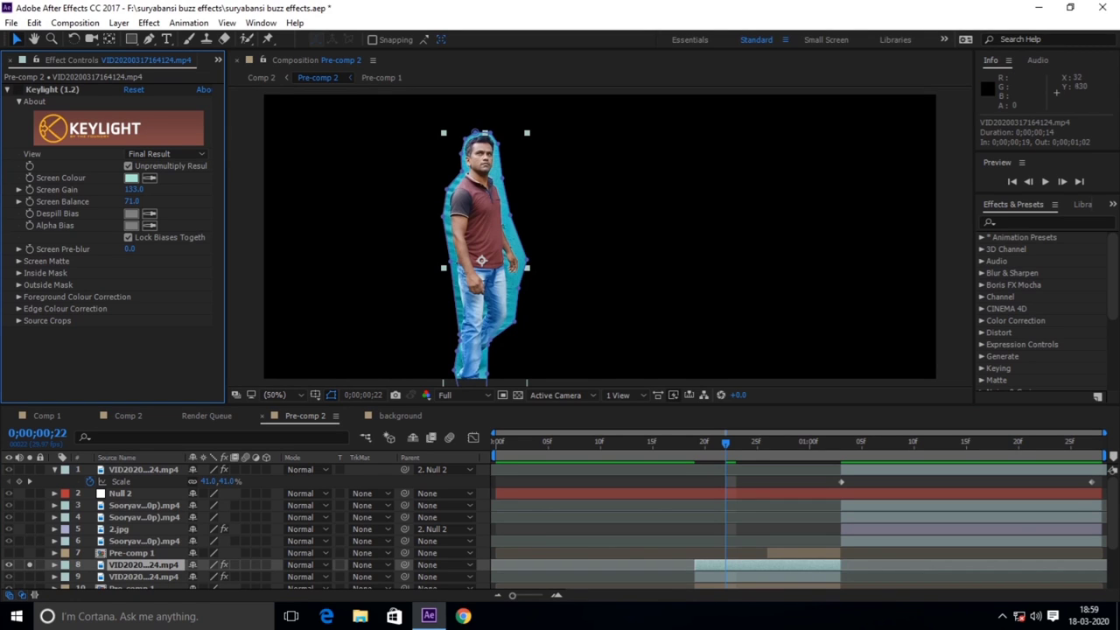
Reveal Mask 1 of layer 8 and set its mode to None to examine the full green-screen footage
{"action": "key", "text": "m"}
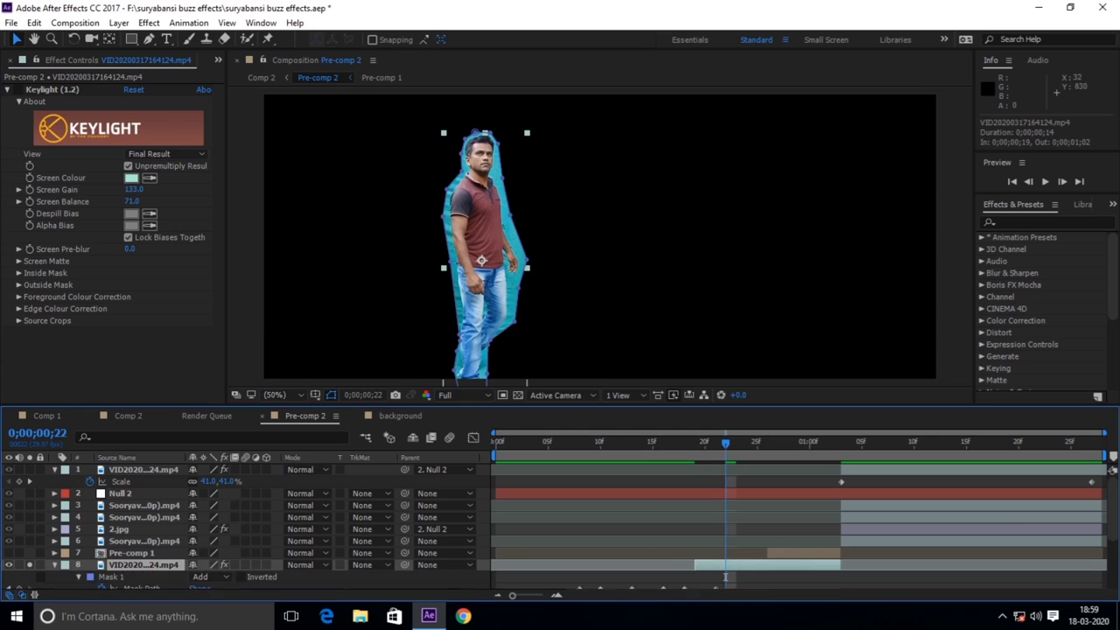
{"action": "left_click", "coordinate": [200, 570]}
{"action": "left_click", "coordinate": [220, 462]}
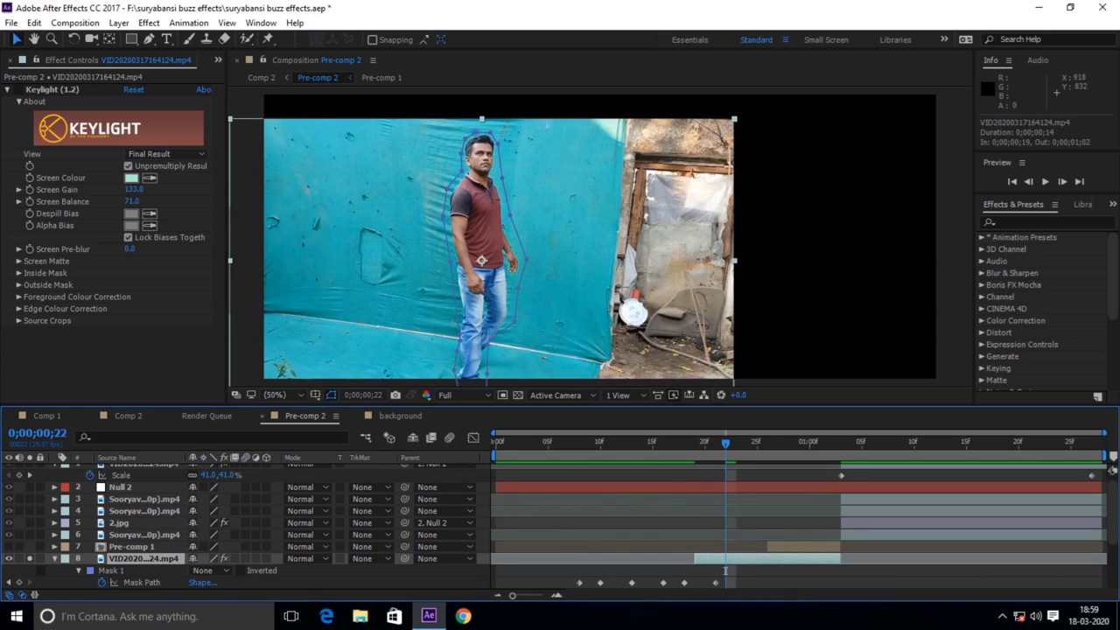
{"action": "mouse_move", "coordinate": [726, 571]}
{"action": "left_mouse_down"}
{"action": "mouse_move", "coordinate": [695, 570]}
{"action": "mouse_move", "coordinate": [725, 570]}
{"action": "left_mouse_up"}
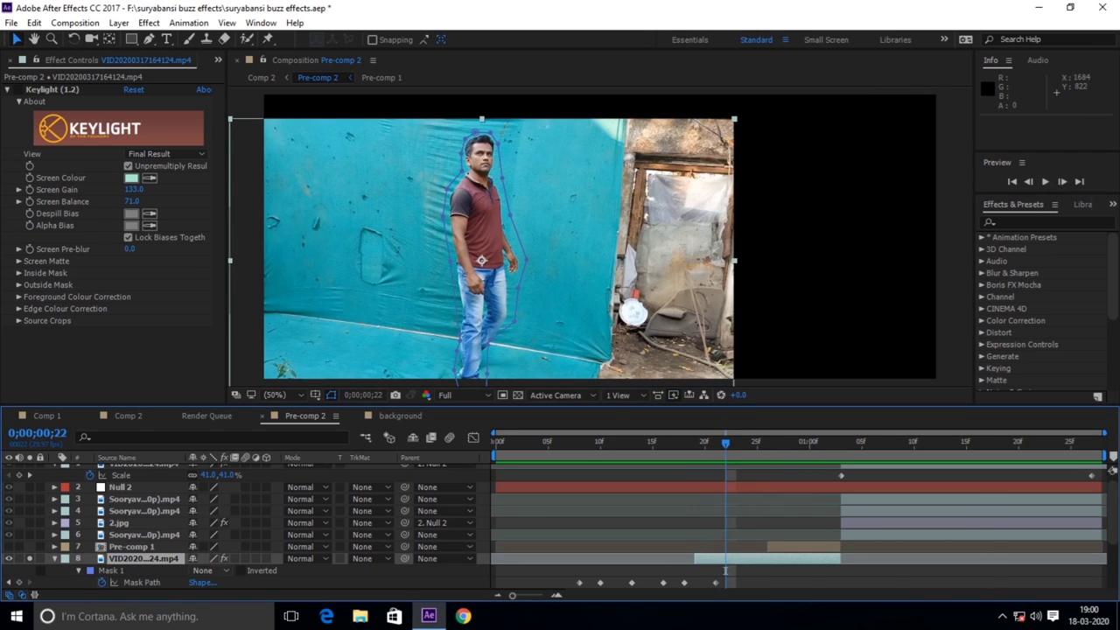
Set layer 8's Mask 1 mode back to Add, re-enable Keylight and unsolo the layer
{"action": "left_click", "coordinate": [208, 570]}
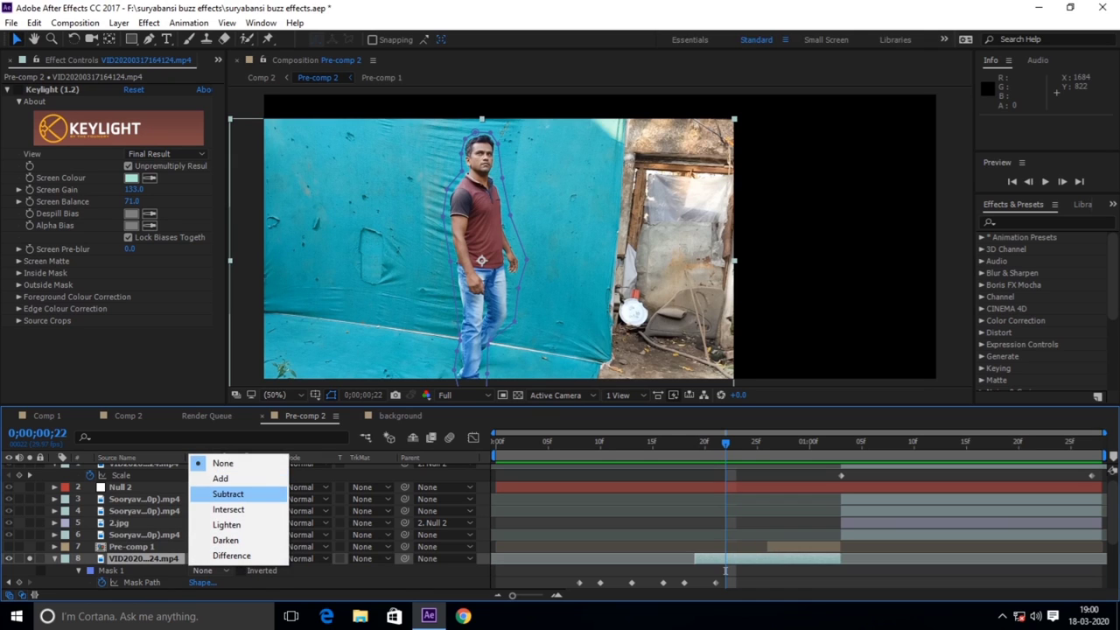
{"action": "left_click", "coordinate": [219, 478]}
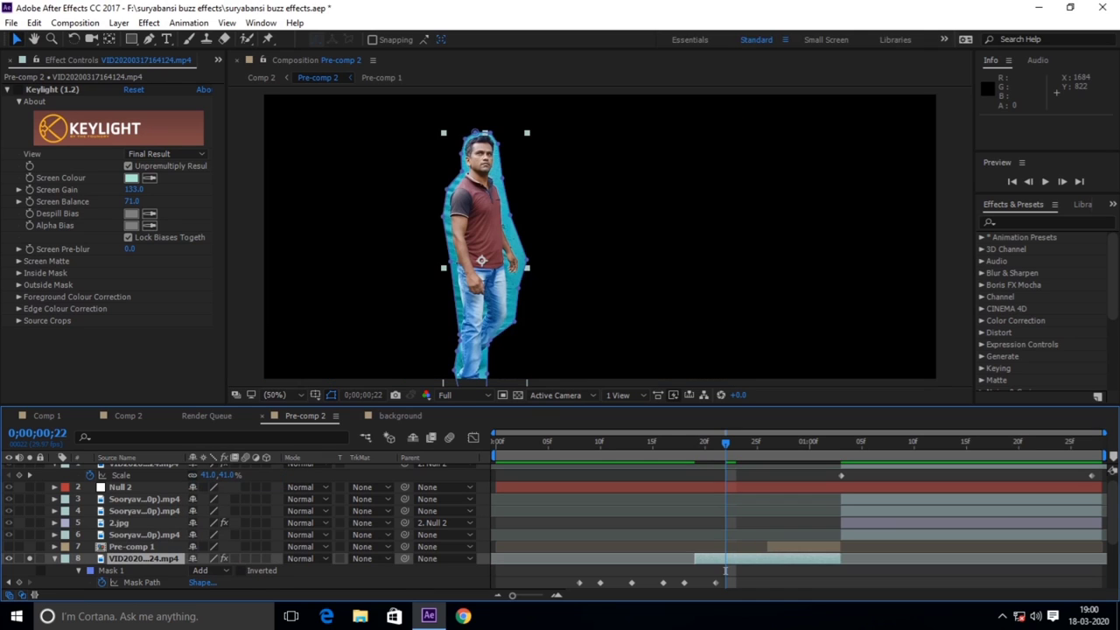
{"action": "left_click", "coordinate": [17, 89]}
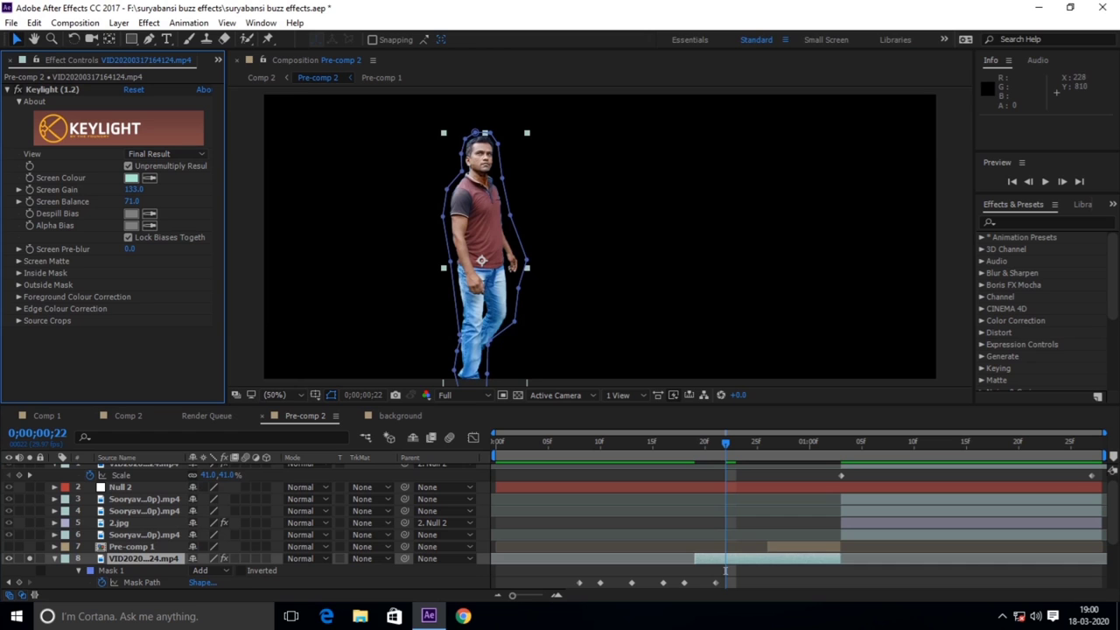
{"action": "left_click", "coordinate": [30, 558]}
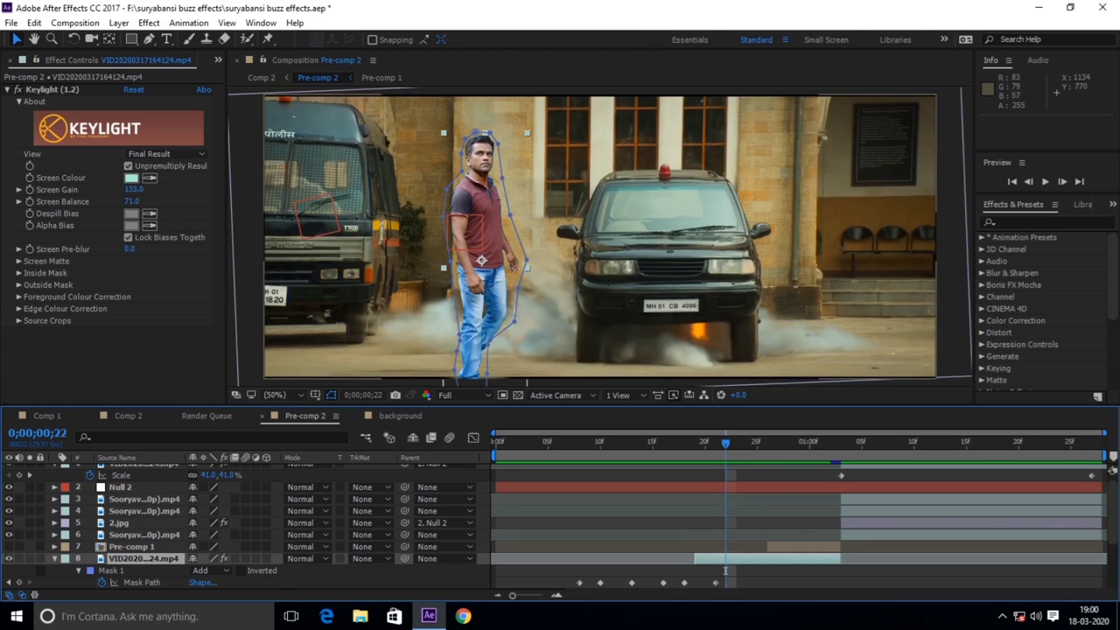
Review the keyed man over the car explosion frame by frame in both directions and play back the shot
{"action": "key", "text": "Page_Down"}
{"action": "key", "text": "Page_Down"}
{"action": "key", "text": "Page_Down"}
{"action": "key", "text": "Page_Down"}
{"action": "key", "text": "Page_Down"}
{"action": "key", "text": "Page_Down"}
{"action": "key", "text": "Page_Down"}
{"action": "key", "text": "Page_Down"}
{"action": "key", "text": "Page_Down"}
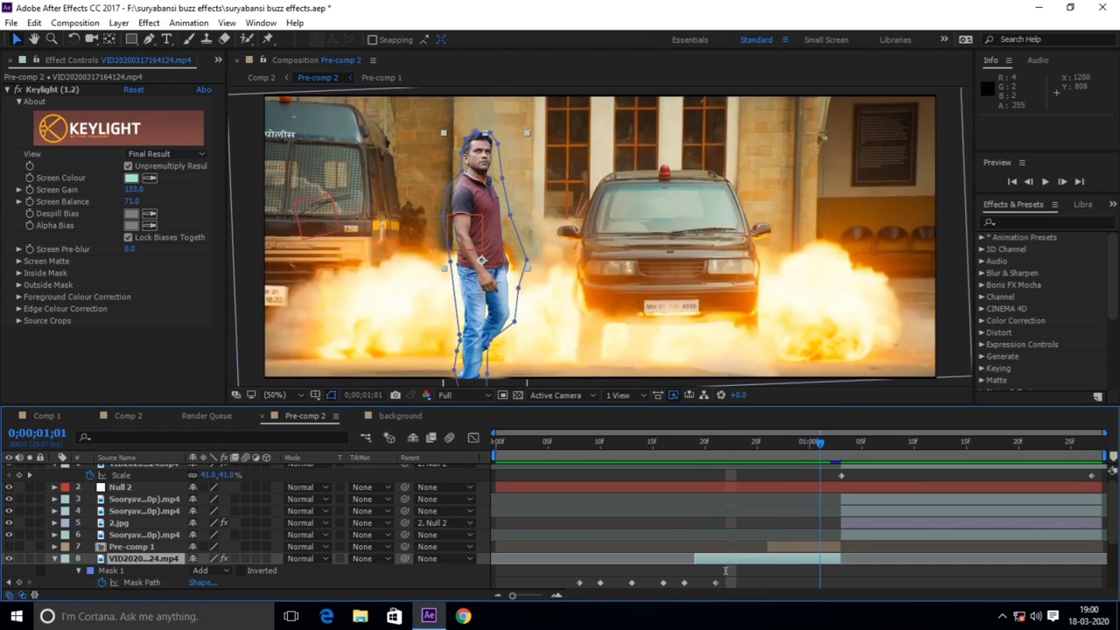
{"action": "key", "text": "Page_Up"}
{"action": "key", "text": "Page_Up"}
{"action": "key", "text": "Page_Up"}
{"action": "key", "text": "Page_Up"}
{"action": "key", "text": "Page_Up"}
{"action": "key", "text": "Page_Up"}
{"action": "key", "text": "Page_Up"}
{"action": "key", "text": "Page_Up"}
{"action": "key", "text": "Page_Up"}
{"action": "key", "text": "Page_Up"}
{"action": "key", "text": "Page_Up"}
{"action": "key", "text": "Page_Down"}
{"action": "key", "text": "space"}
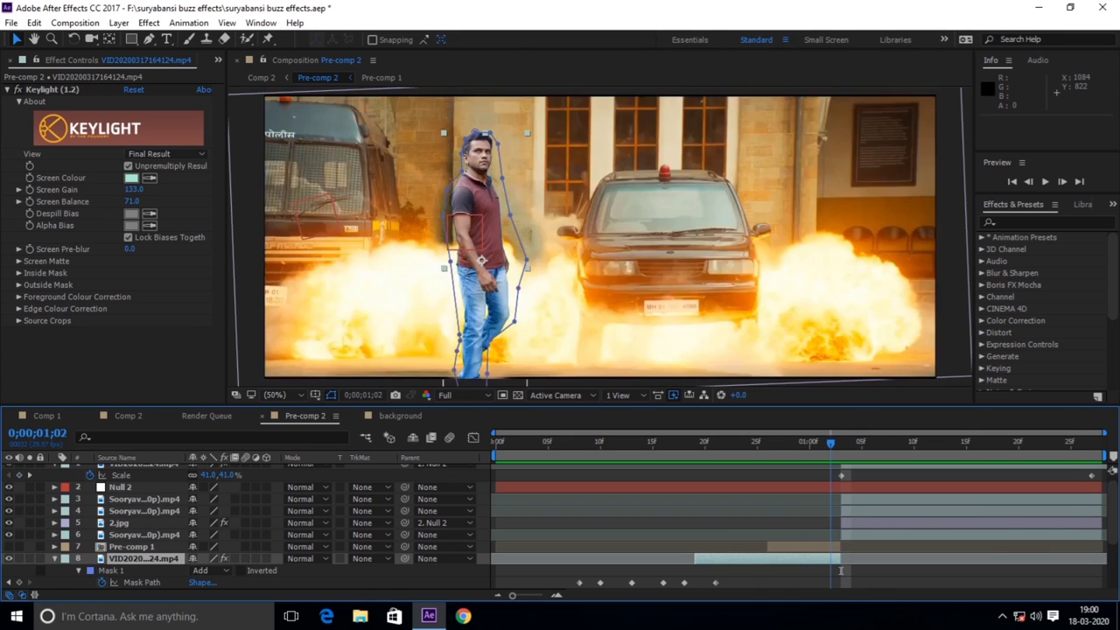
Advance to 0;00;01;06 in the wide explosion shot and solo layer 1, VID20200317164124.mp4, to examine the keyed man
{"action": "mouse_move", "coordinate": [840, 444]}
{"action": "left_mouse_down"}
{"action": "mouse_move", "coordinate": [851, 444]}
{"action": "mouse_move", "coordinate": [830, 443]}
{"action": "left_mouse_up"}
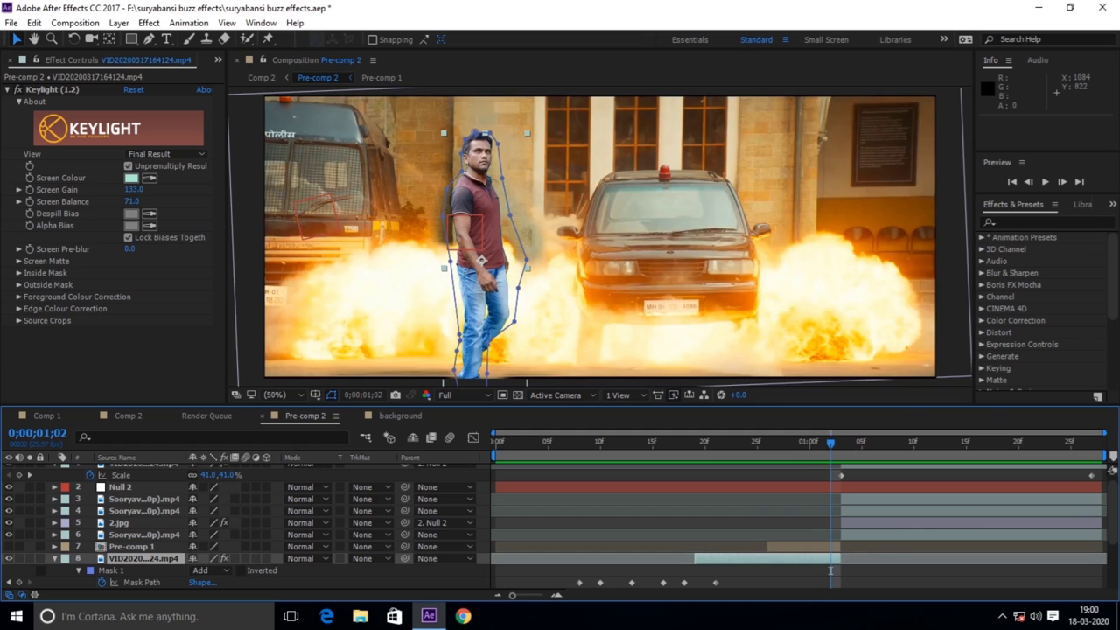
{"action": "key", "text": "Page_Down"}
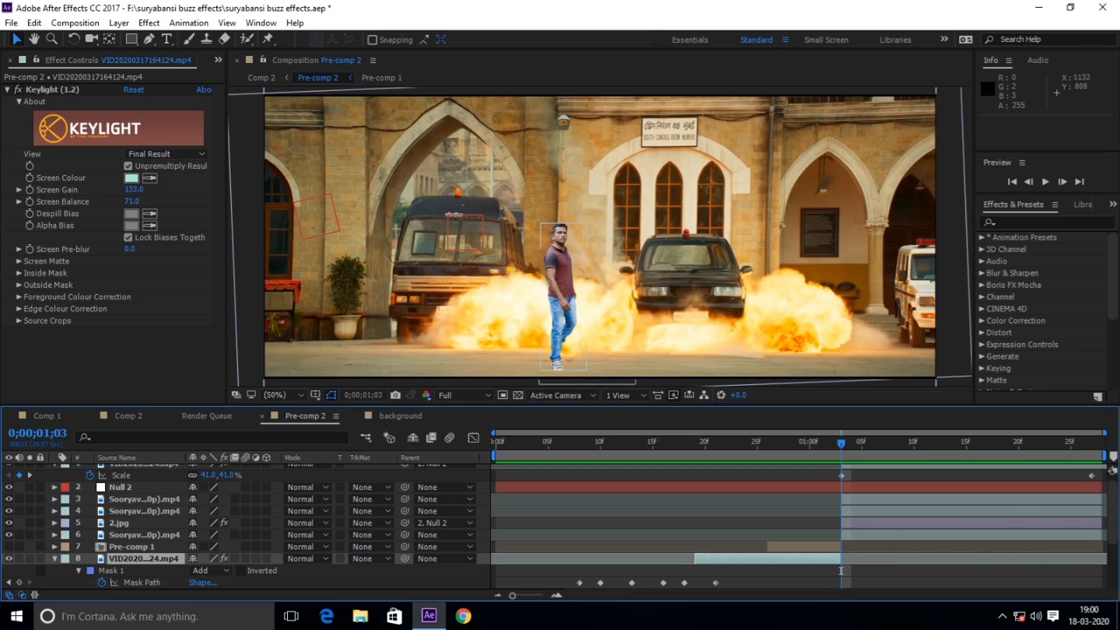
{"action": "key", "text": "Page_Down"}
{"action": "key", "text": "Page_Down"}
{"action": "key", "text": "Page_Down"}
{"action": "scroll", "coordinate": [30, 477], "scroll_direction": "up", "scroll_amount": 1}
{"action": "left_click", "coordinate": [30, 470]}
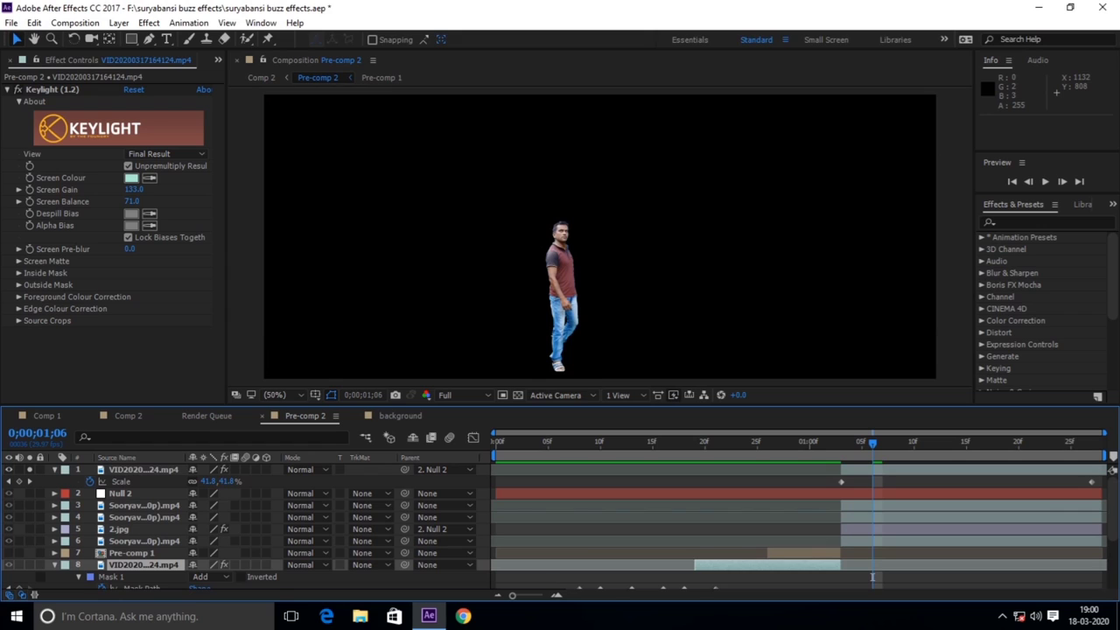
{"action": "left_click", "coordinate": [18, 90]}
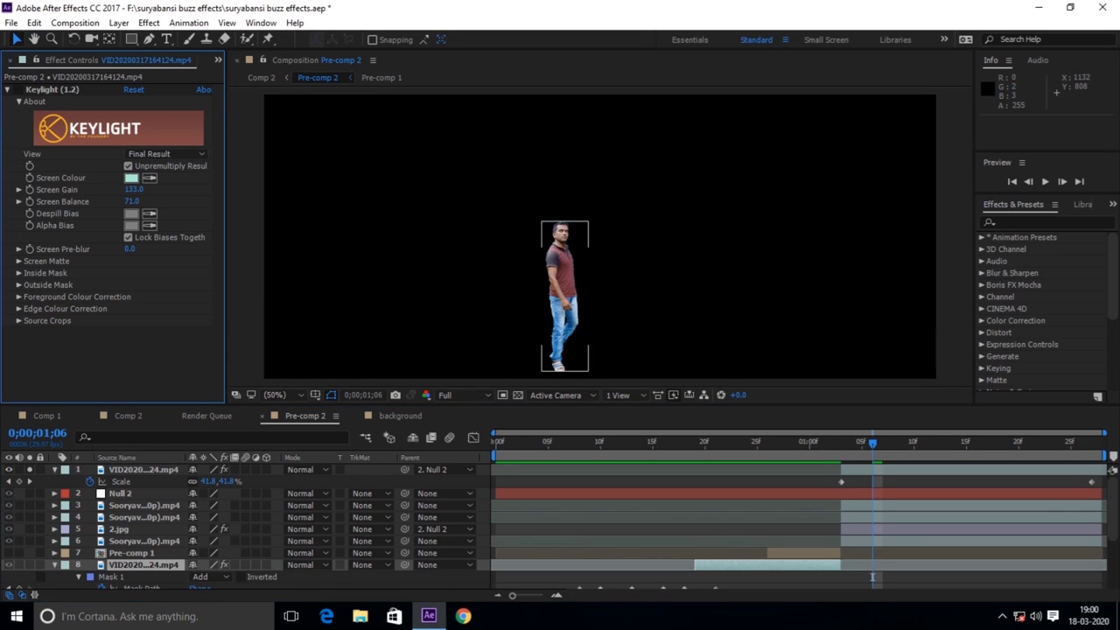
Set the Mask 1 mode of layer 1 to None and disable its Keylight effect to examine the raw green-screen footage
{"action": "left_click", "coordinate": [910, 470]}
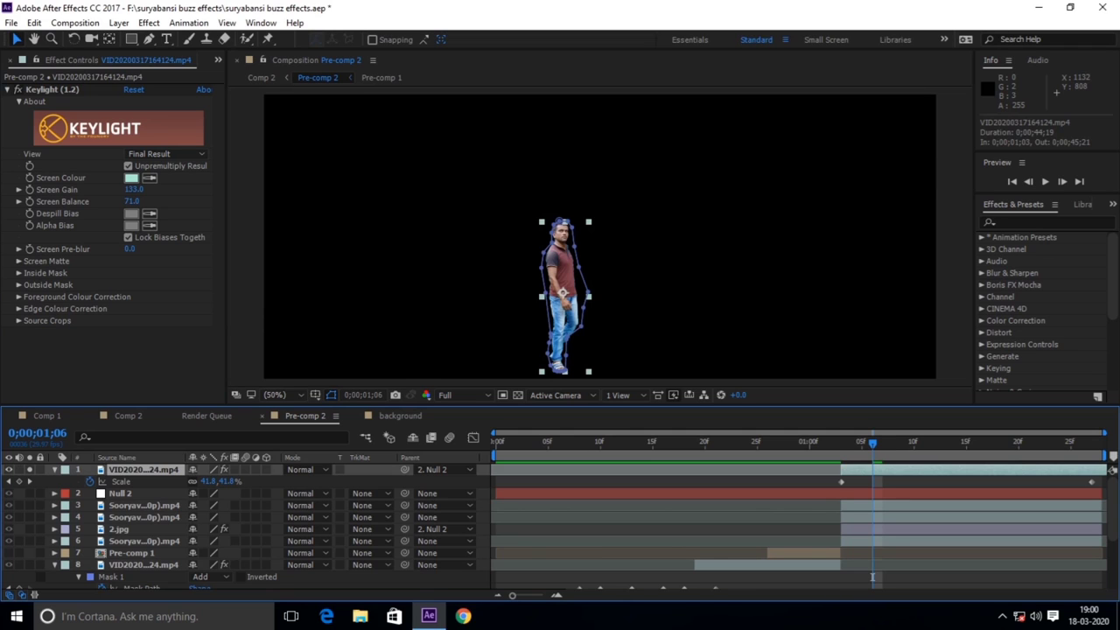
{"action": "key", "text": "m"}
{"action": "left_click", "coordinate": [211, 482]}
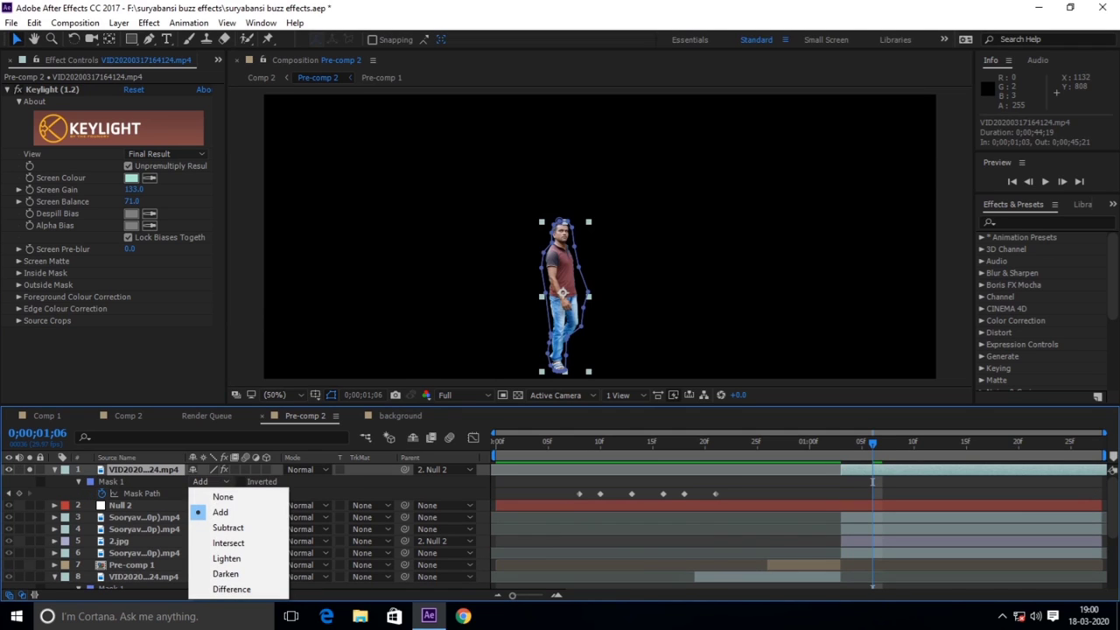
{"action": "left_click", "coordinate": [223, 496]}
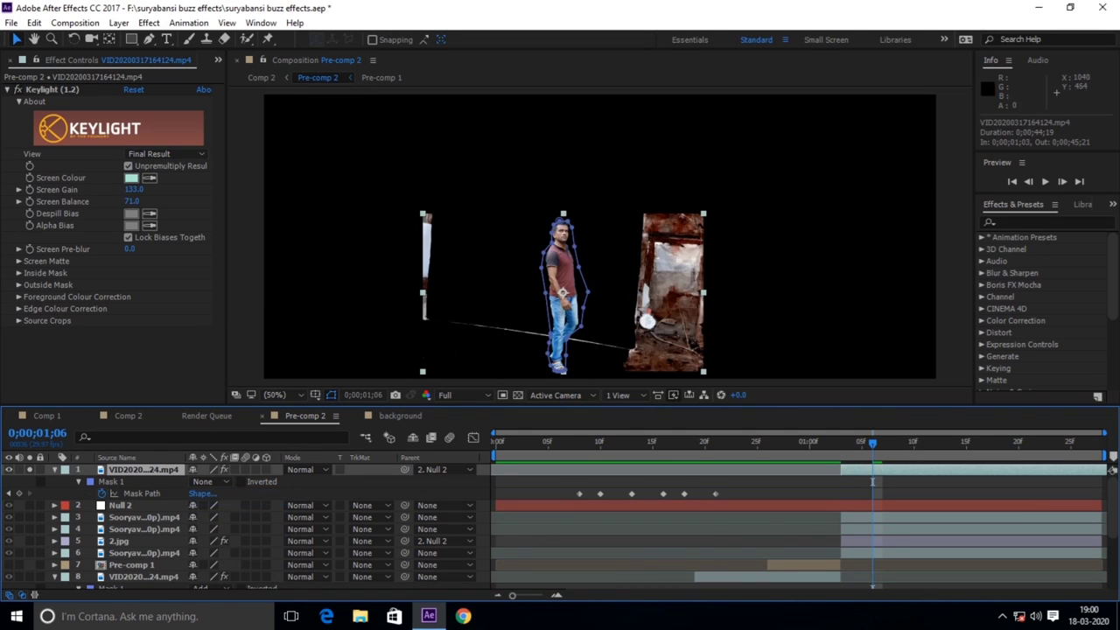
{"action": "left_click", "coordinate": [18, 90]}
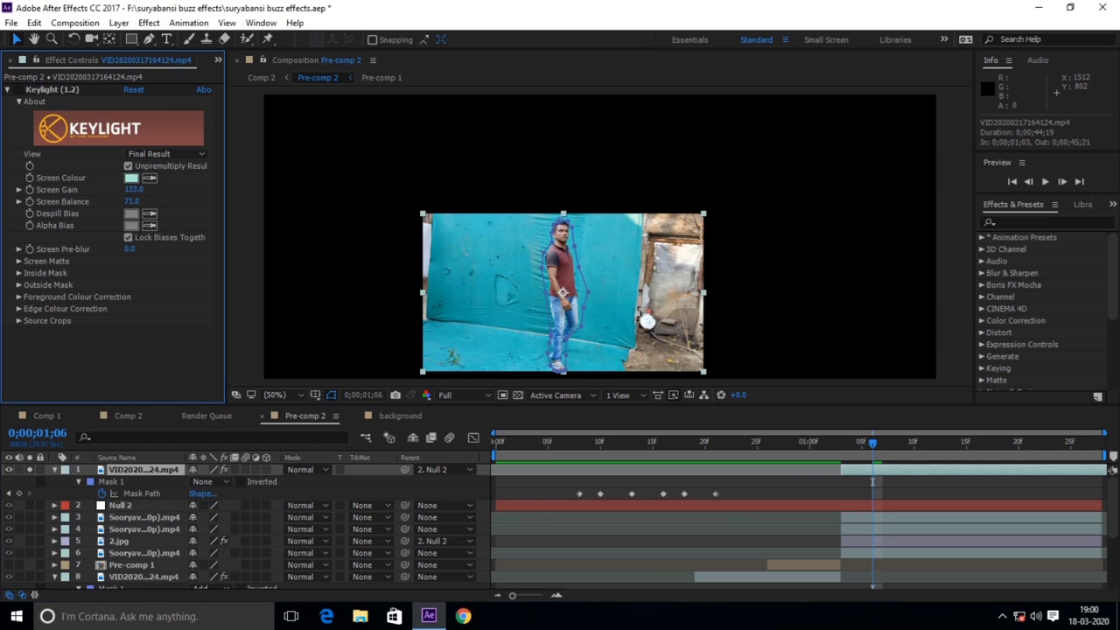
Return to 0;00;01;03, re-enable Keylight on layer 1, set its Mask 1 mode to Add and unsolo the layer
{"action": "key", "text": "Page_Up"}
{"action": "key", "text": "Page_Up"}
{"action": "key", "text": "Page_Up"}
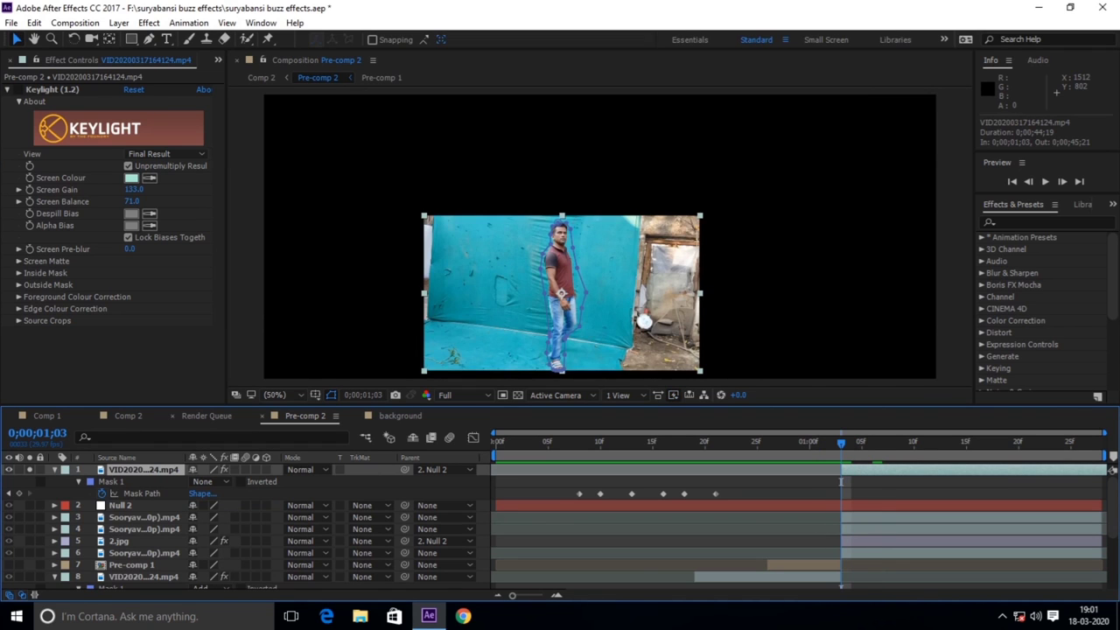
{"action": "left_click", "coordinate": [16, 89]}
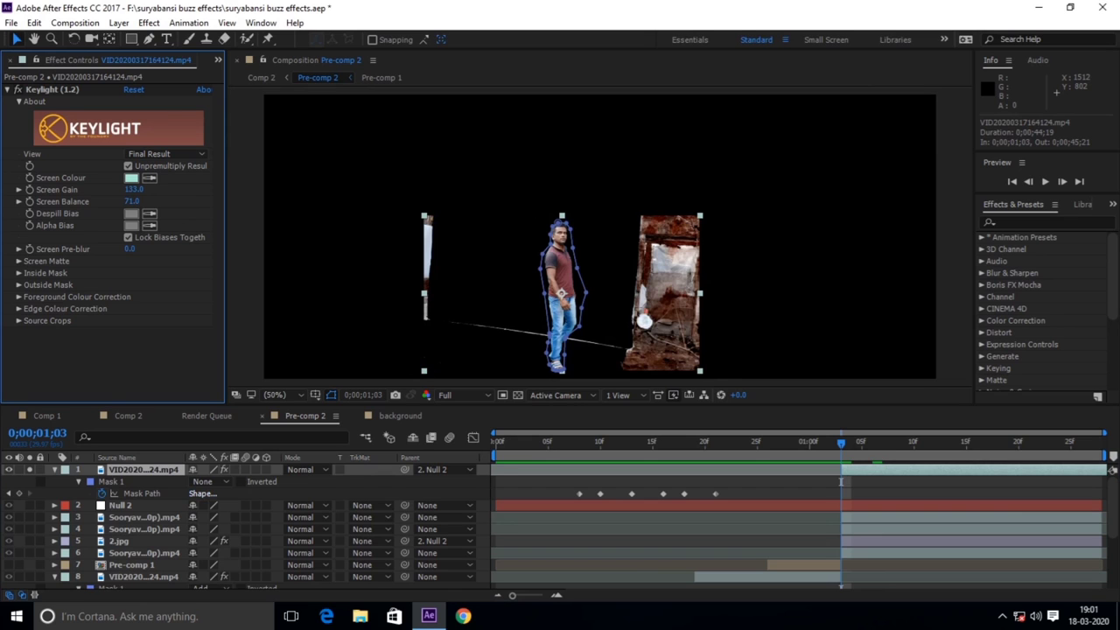
{"action": "left_click", "coordinate": [208, 481]}
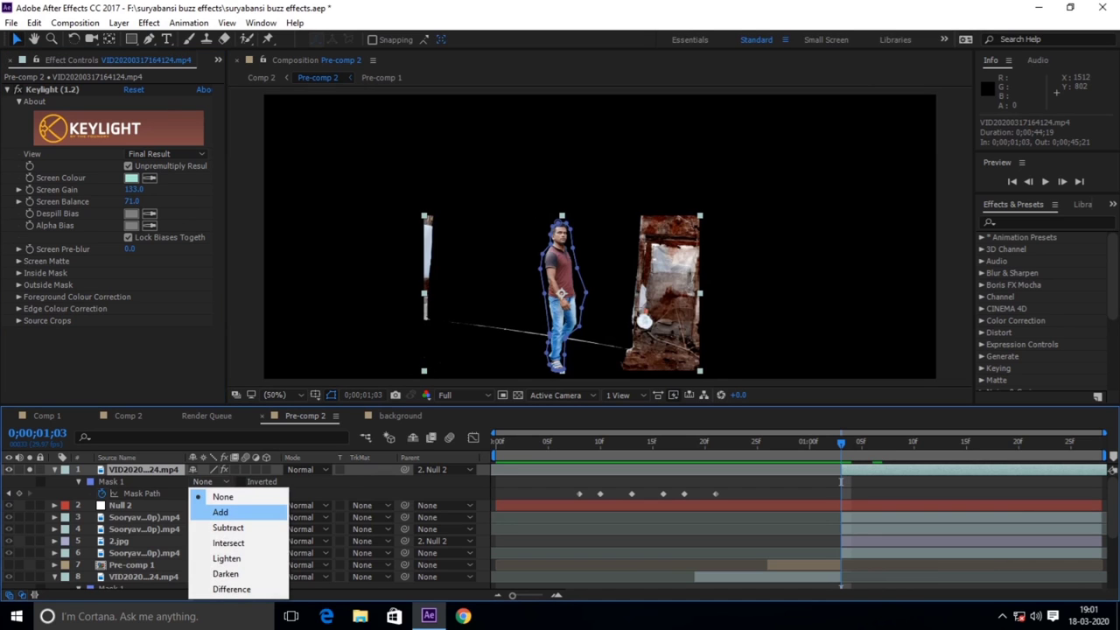
{"action": "left_click", "coordinate": [219, 512]}
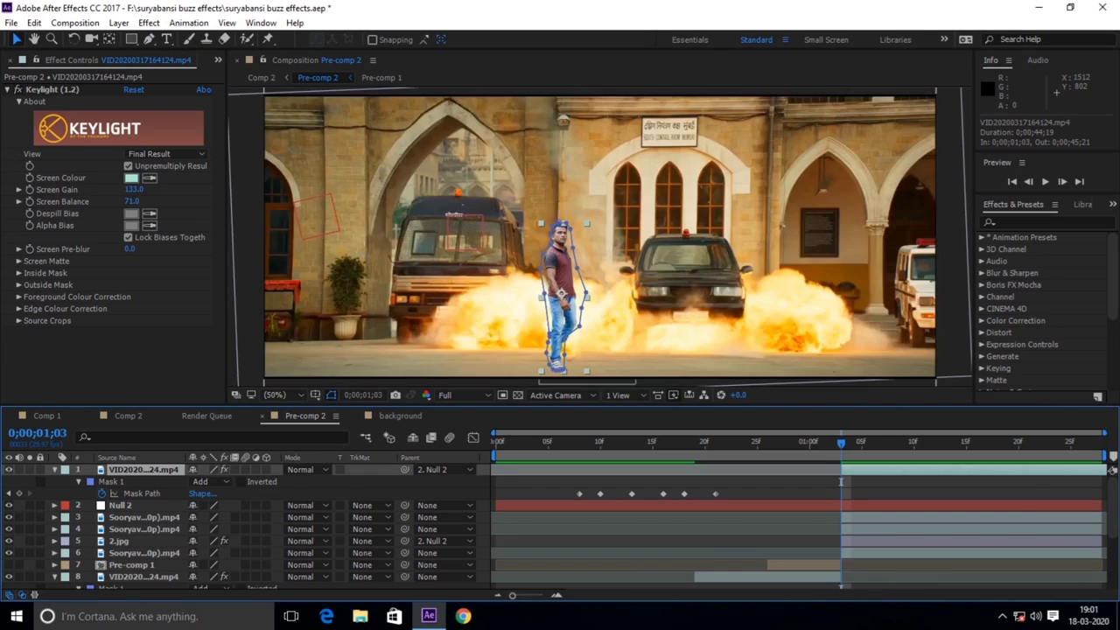
Play Pre-comp 2 from its first frame and stop in the car explosion shot at 0;00;00;24
{"action": "left_click_drag", "start_coordinate": [831, 443], "coordinate": [496, 443]}
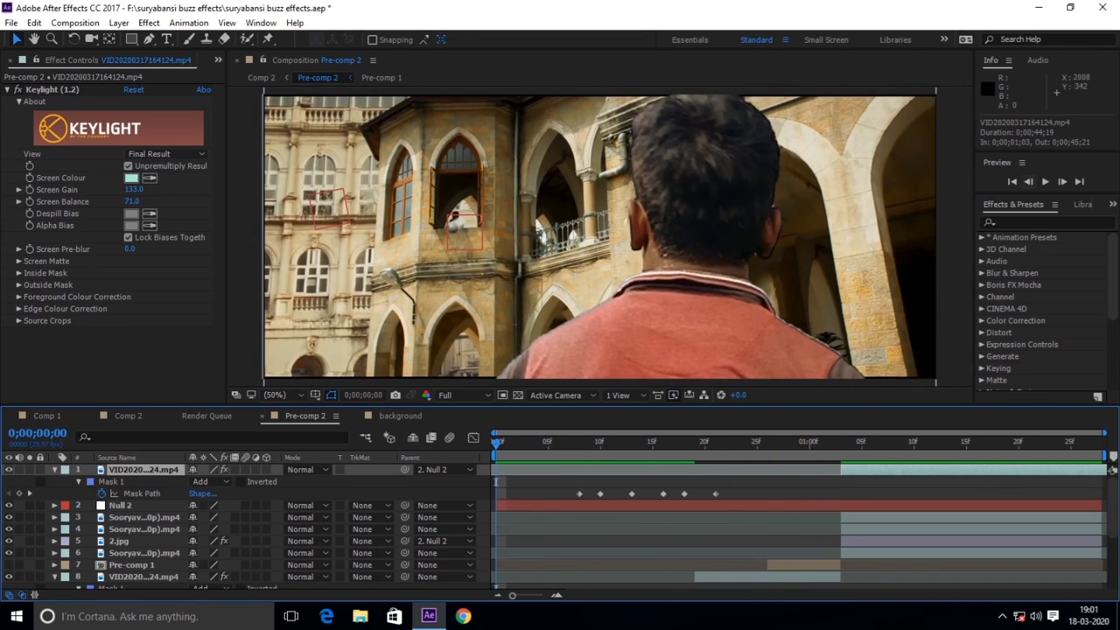
{"action": "left_click", "coordinate": [1044, 181]}
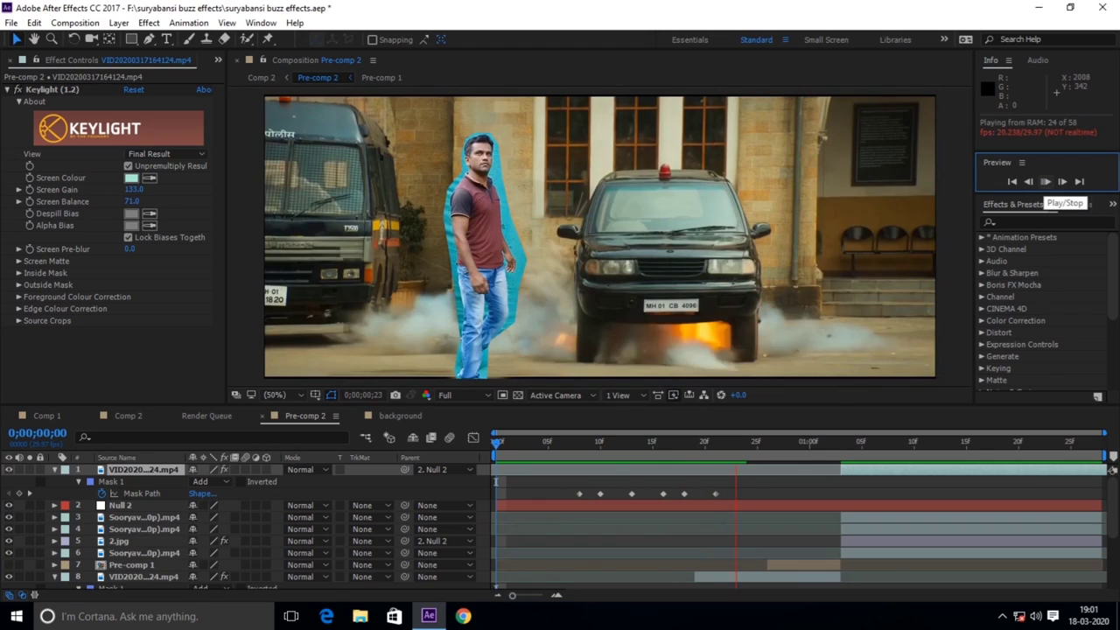
{"action": "left_click", "coordinate": [1045, 182]}
Re-enable Keylight on layer 8 and play back Pre-comp 2 from its first frame
{"action": "scroll", "coordinate": [584, 525], "scroll_direction": "down", "scroll_amount": 2}
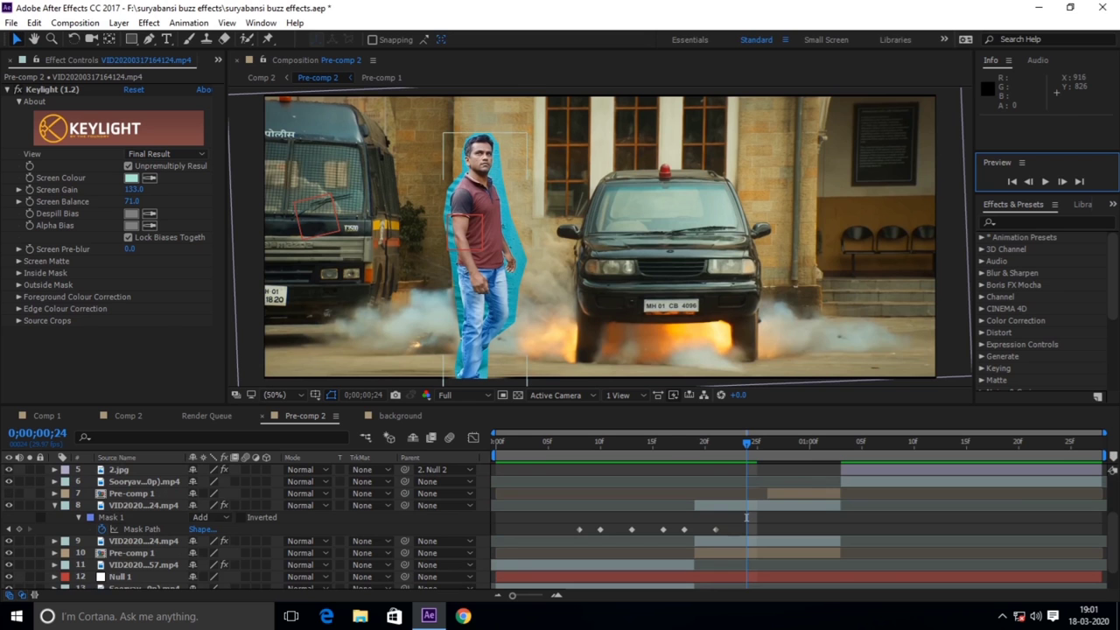
{"action": "left_click", "coordinate": [746, 516]}
{"action": "left_click", "coordinate": [18, 90]}
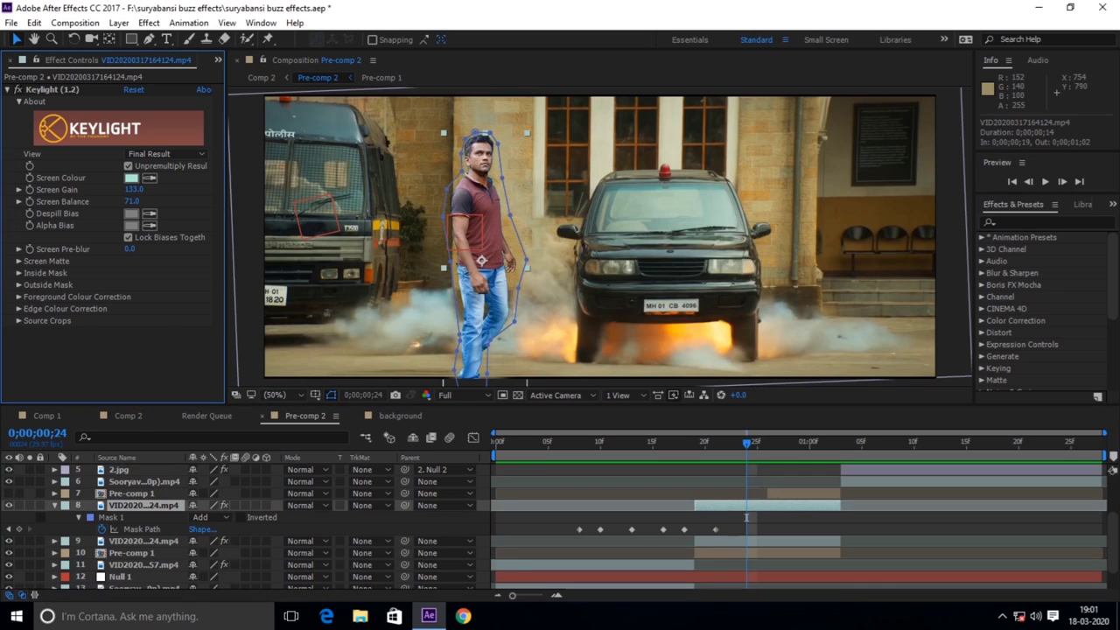
{"action": "key", "text": "Home"}
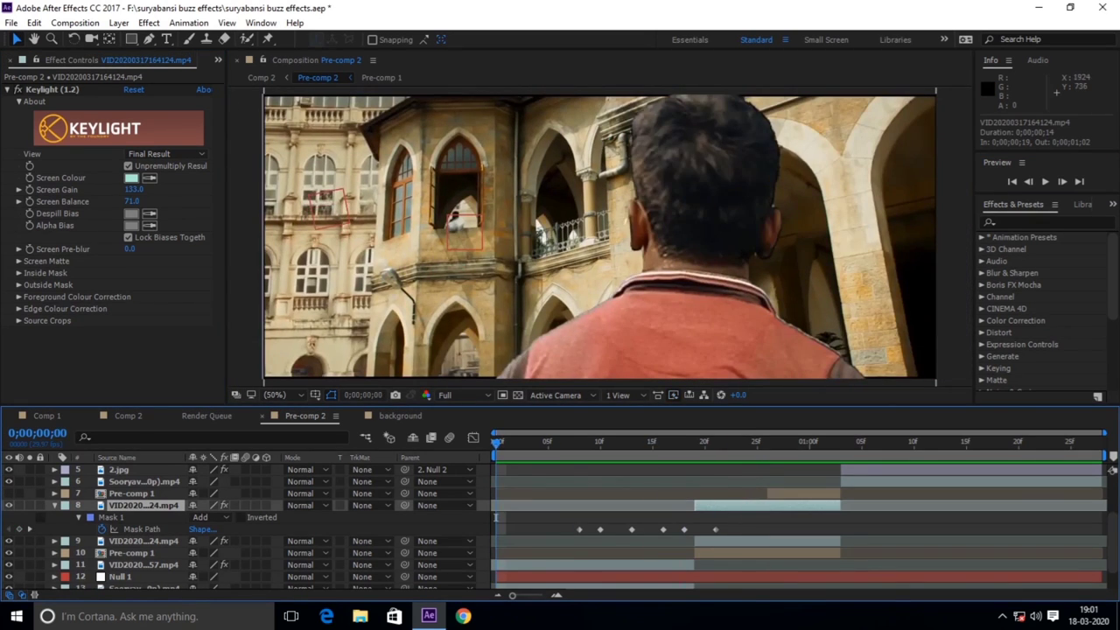
{"action": "left_click", "coordinate": [1045, 182]}
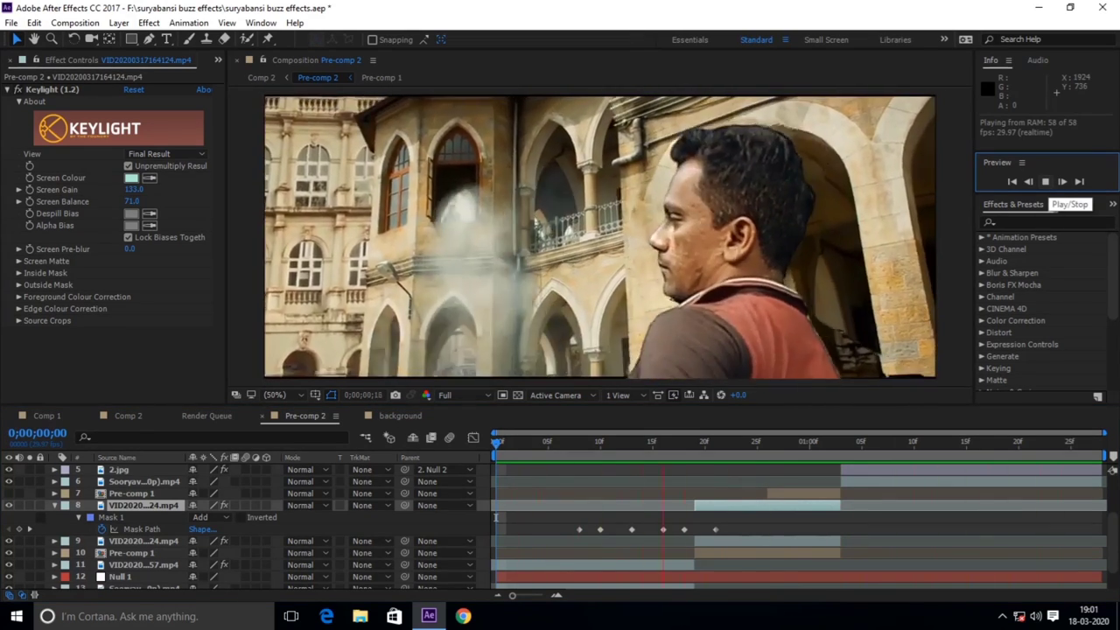
Stop the Pre-comp 2 playback
{"action": "left_click", "coordinate": [1045, 182]}
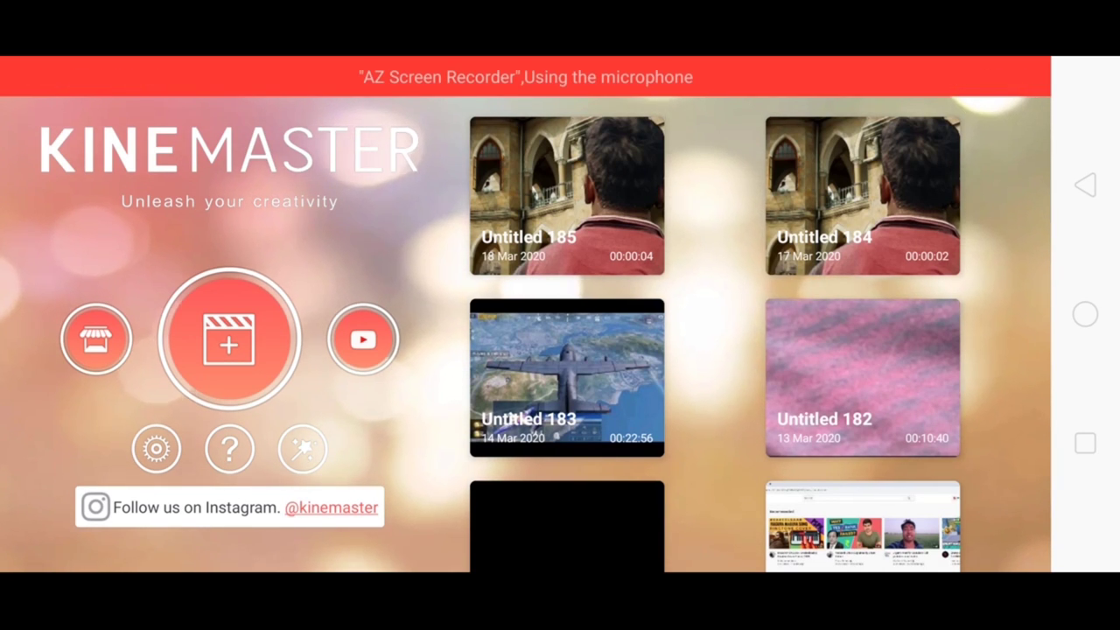
Switch to KineMaster, create a new project and add the building background clip from folder 0 to the timeline
{"action": "left_click", "coordinate": [229, 339]}
{"action": "left_click", "coordinate": [278, 367]}
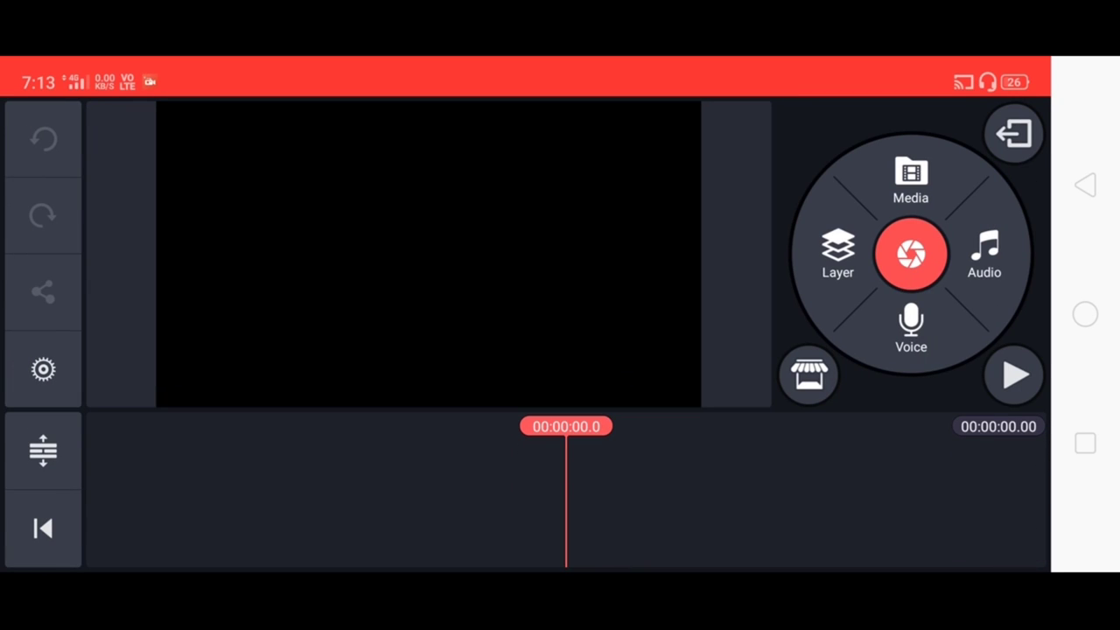
{"action": "left_click", "coordinate": [911, 179]}
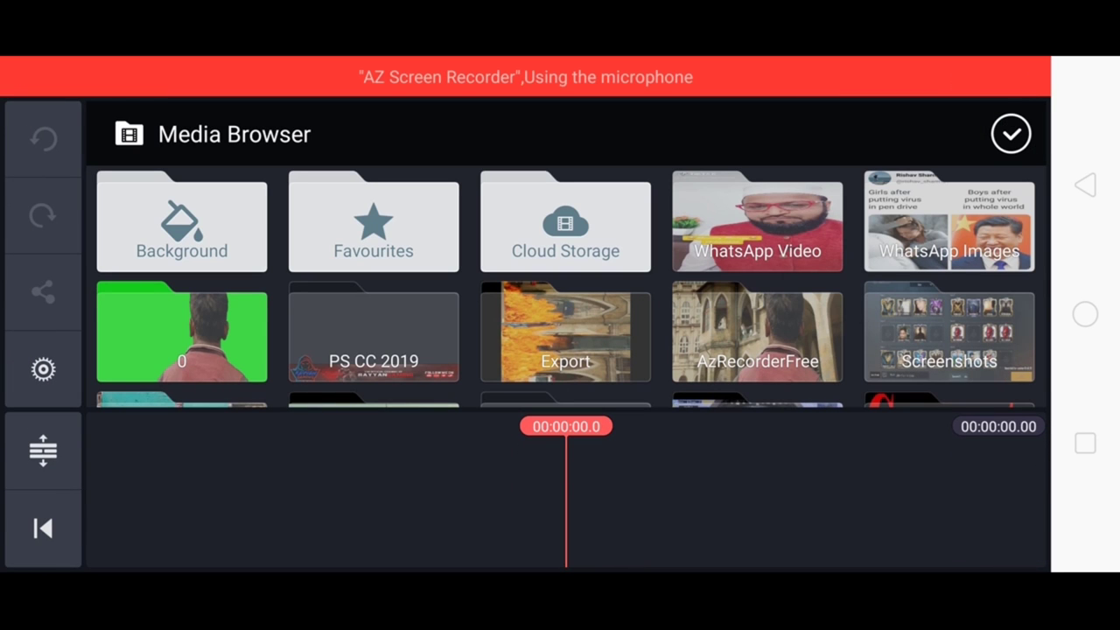
{"action": "left_click", "coordinate": [181, 337]}
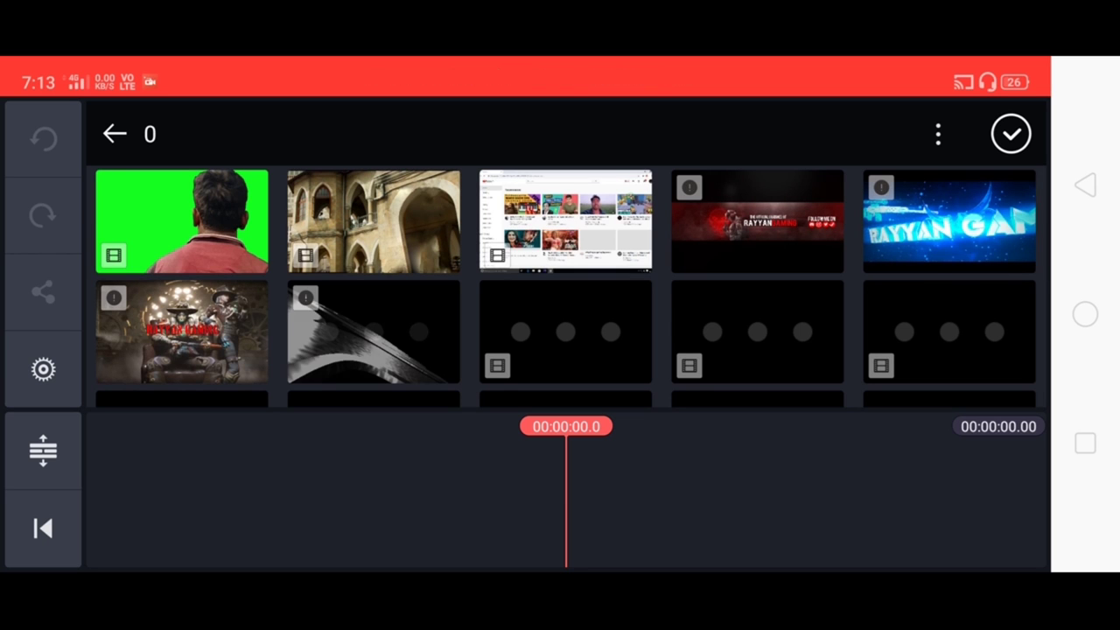
{"action": "double_click", "coordinate": [373, 221]}
{"action": "left_click", "coordinate": [1011, 134]}
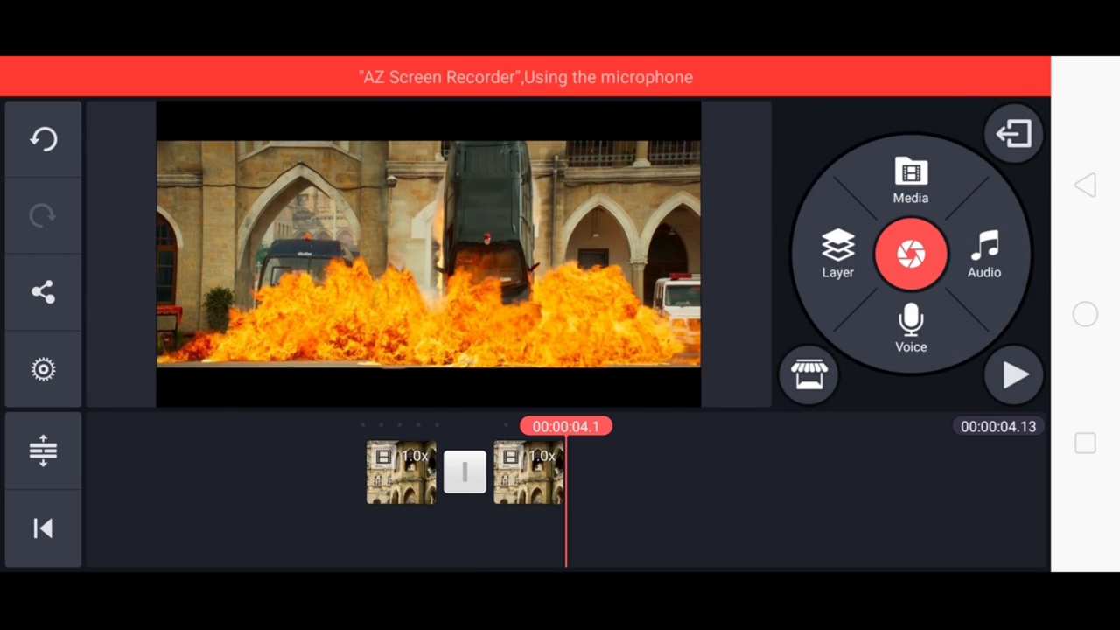
Delete the duplicate background clip, scrub through the remaining one and return to the project start
{"action": "left_click", "coordinate": [528, 472]}
{"action": "left_click", "coordinate": [42, 315]}
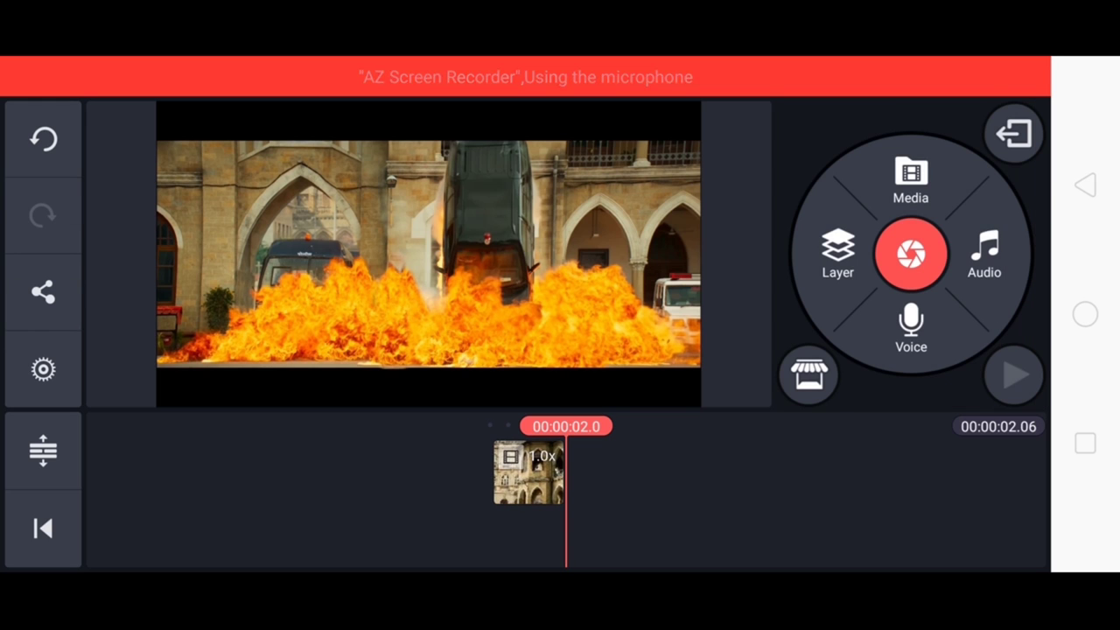
{"action": "scroll", "coordinate": [566, 472], "scroll_direction": "up", "scroll_amount": 10}
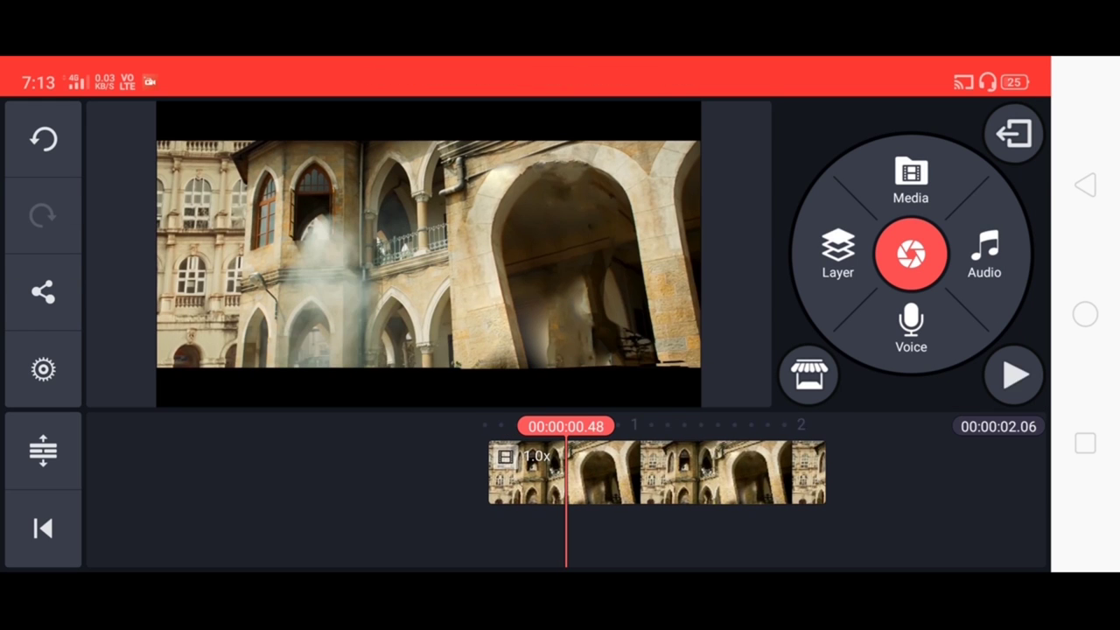
{"action": "scroll", "coordinate": [567, 473], "scroll_direction": "right", "scroll_amount": 5}
{"action": "scroll", "coordinate": [567, 473], "scroll_direction": "left", "scroll_amount": 6}
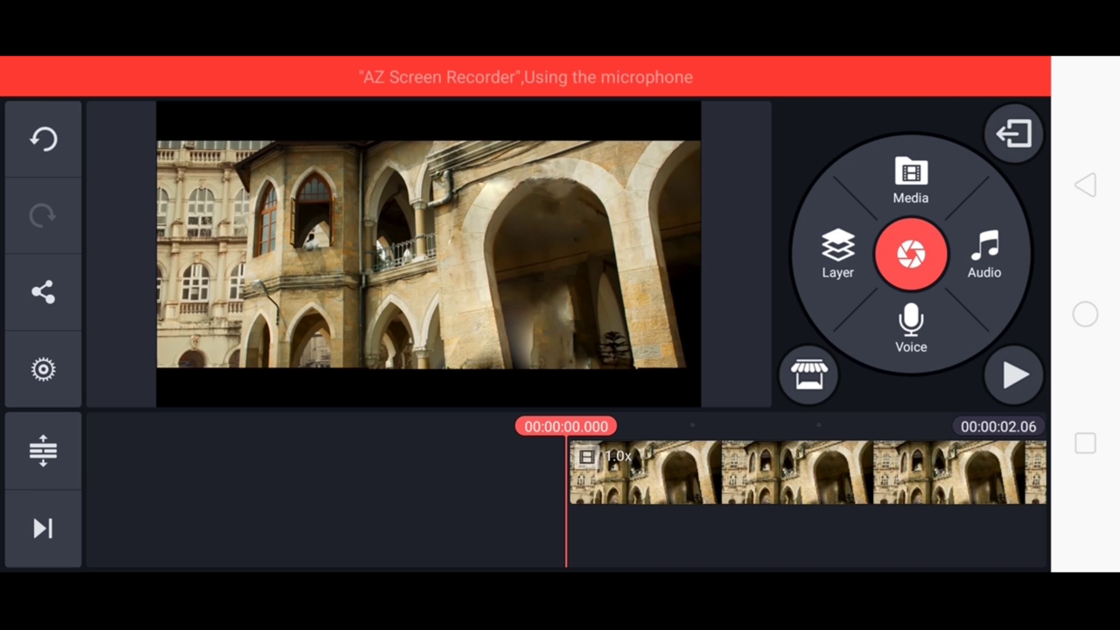
Add the green-screen video VID20200317163657.mp4 from the Camera folder as a media layer at the project start
{"action": "left_click", "coordinate": [837, 251]}
{"action": "left_click", "coordinate": [782, 145]}
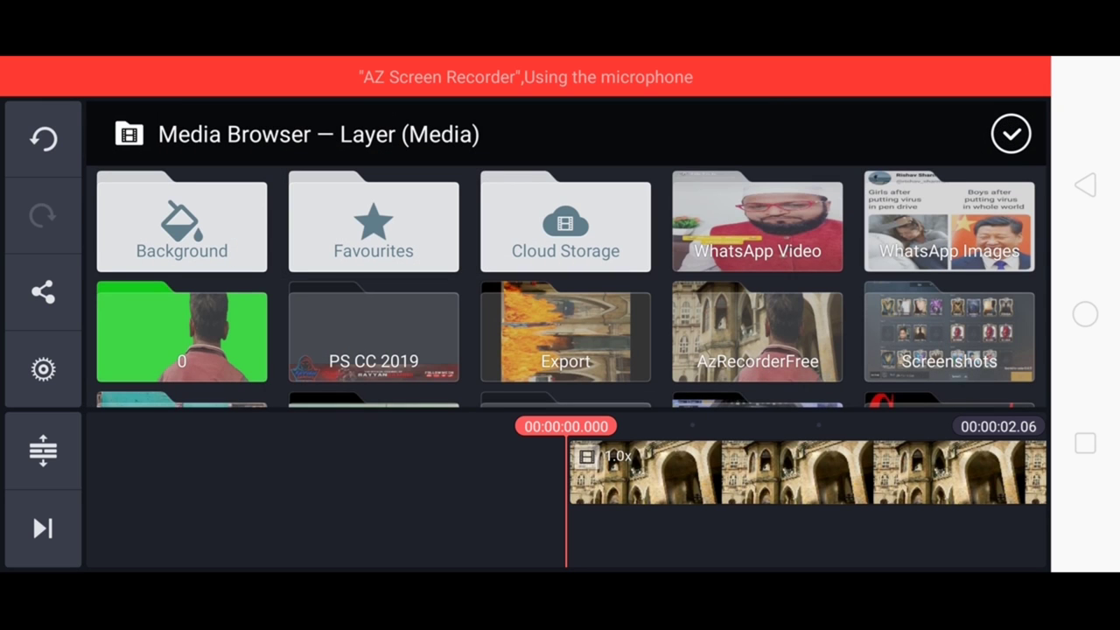
{"action": "scroll", "coordinate": [565, 289], "scroll_direction": "down", "scroll_amount": 3}
{"action": "left_click", "coordinate": [181, 332]}
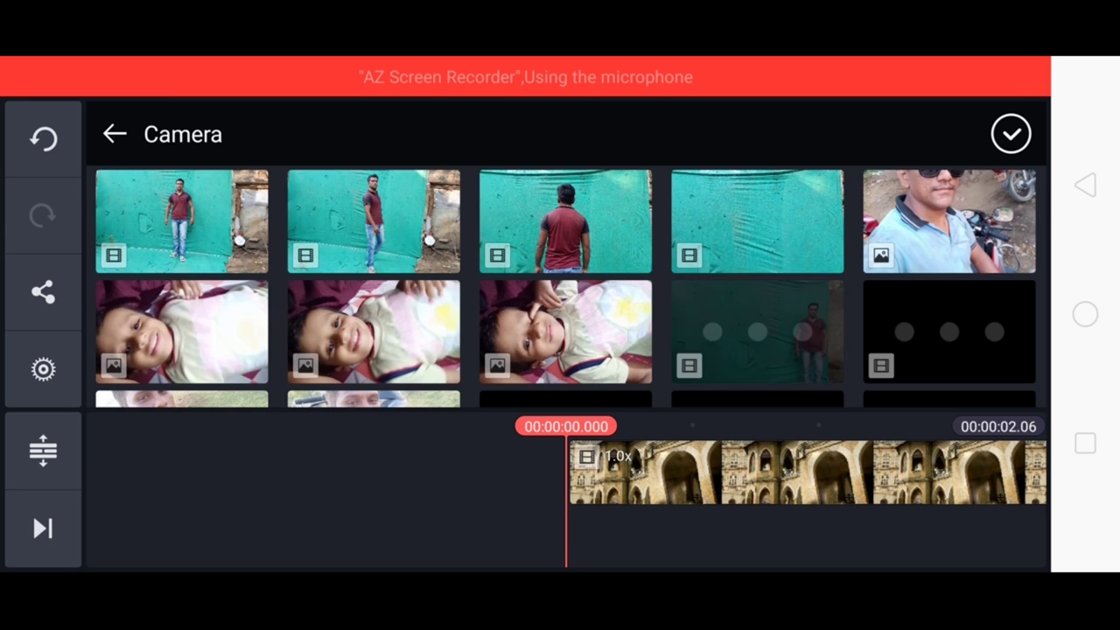
{"action": "left_click", "coordinate": [181, 221]}
{"action": "left_click", "coordinate": [1017, 131]}
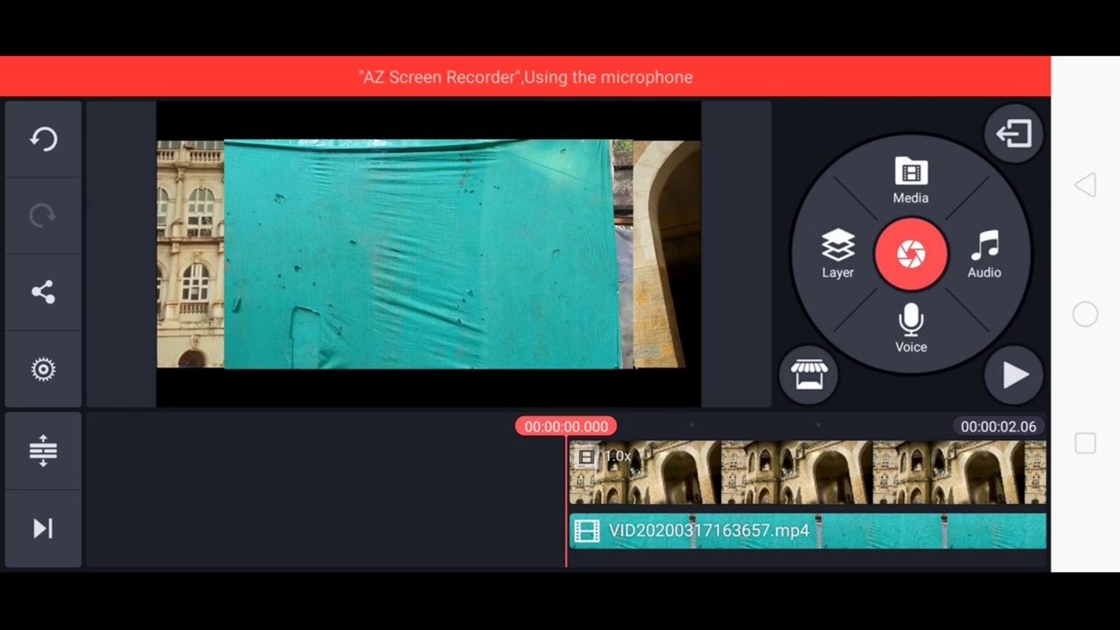
Trim the empty opening off the green-screen layer, align its start with the background clip and play the opening
{"action": "left_click", "coordinate": [787, 531]}
{"action": "scroll", "coordinate": [565, 490], "scroll_direction": "right", "scroll_amount": 8}
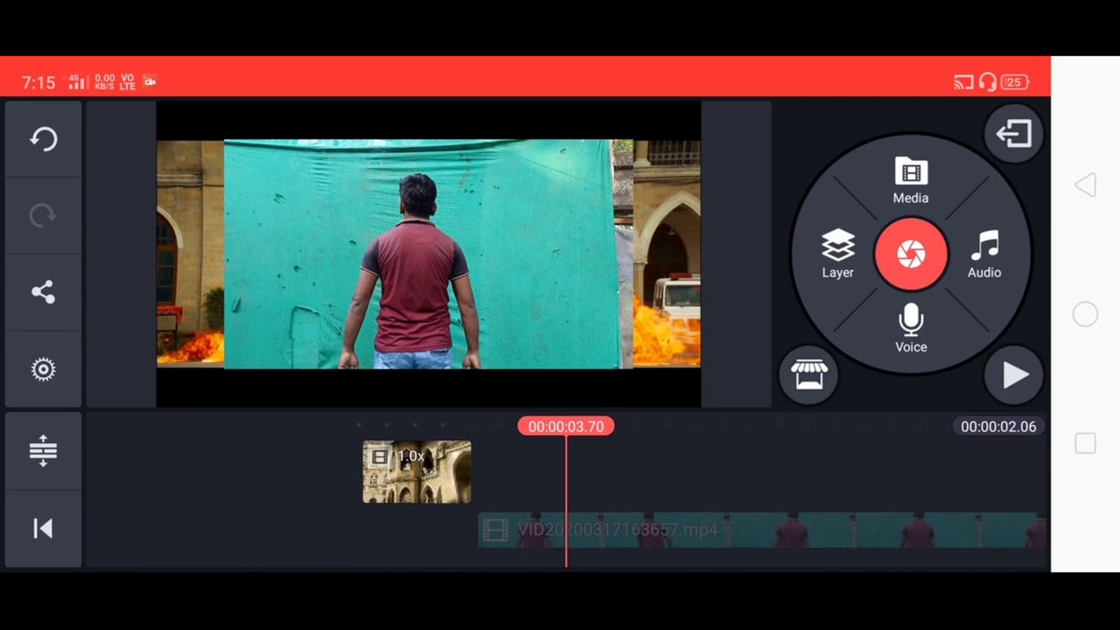
{"action": "left_click_drag", "start_coordinate": [543, 531], "coordinate": [427, 530]}
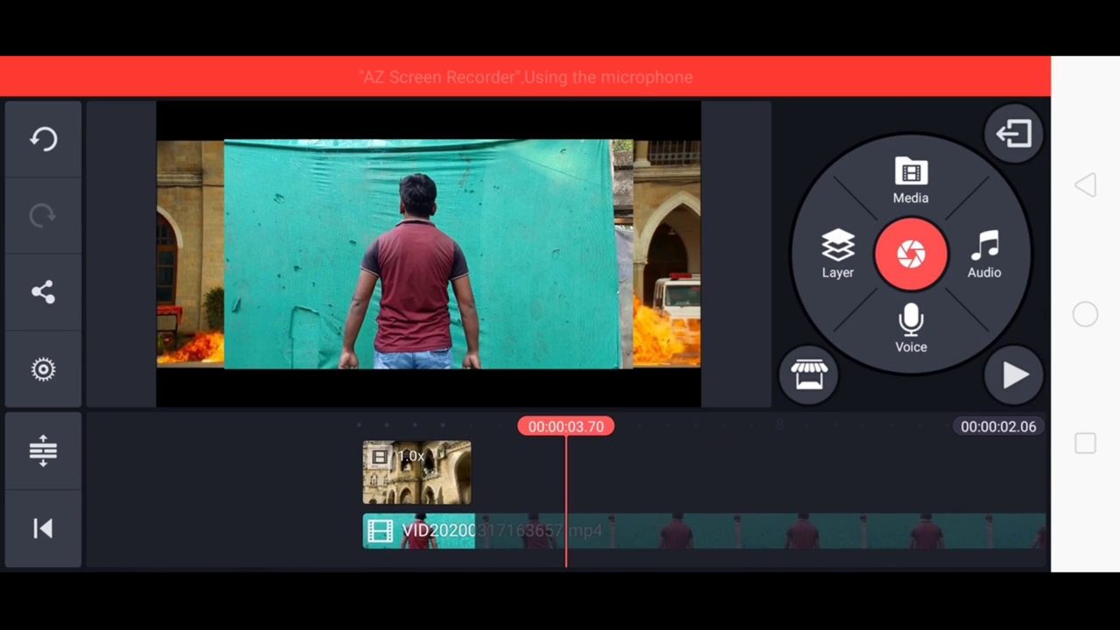
{"action": "scroll", "coordinate": [700, 494], "scroll_direction": "left", "scroll_amount": 10}
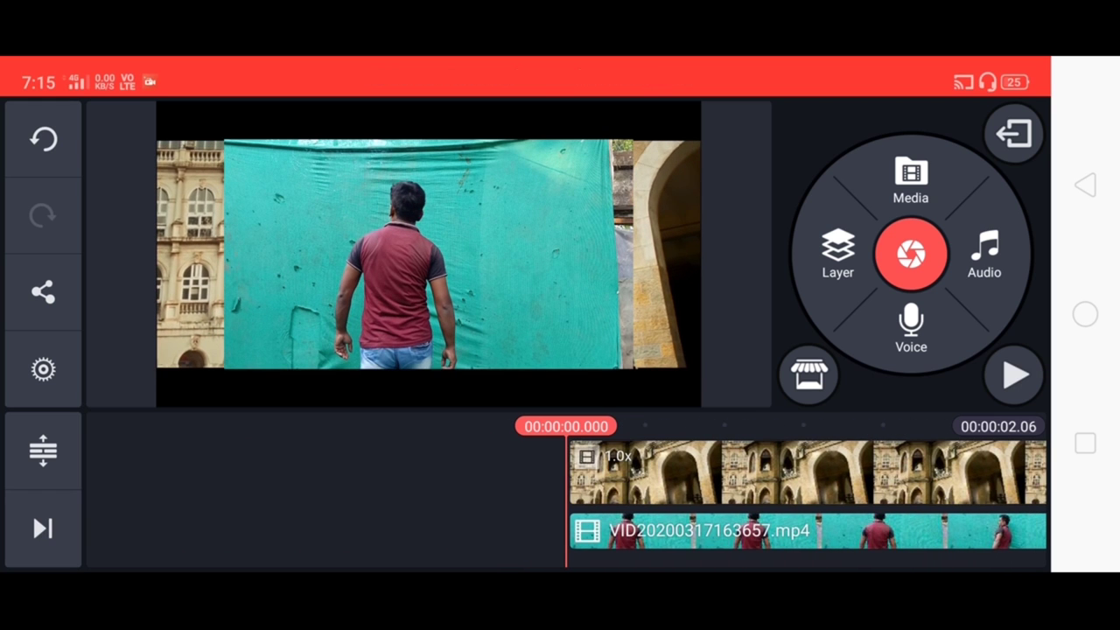
{"action": "left_click", "coordinate": [1014, 374]}
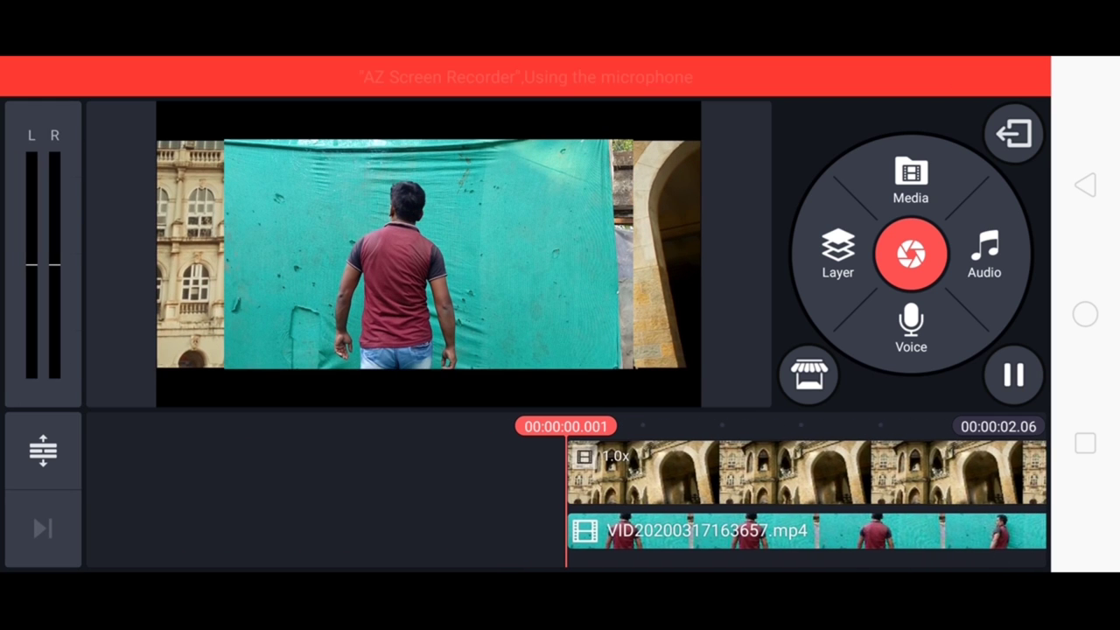
{"action": "left_click", "coordinate": [1014, 375]}
Mute the audio of the background.mov clip and play the opening with the green-screen layer
{"action": "left_click", "coordinate": [665, 473]}
{"action": "left_click", "coordinate": [1000, 198]}
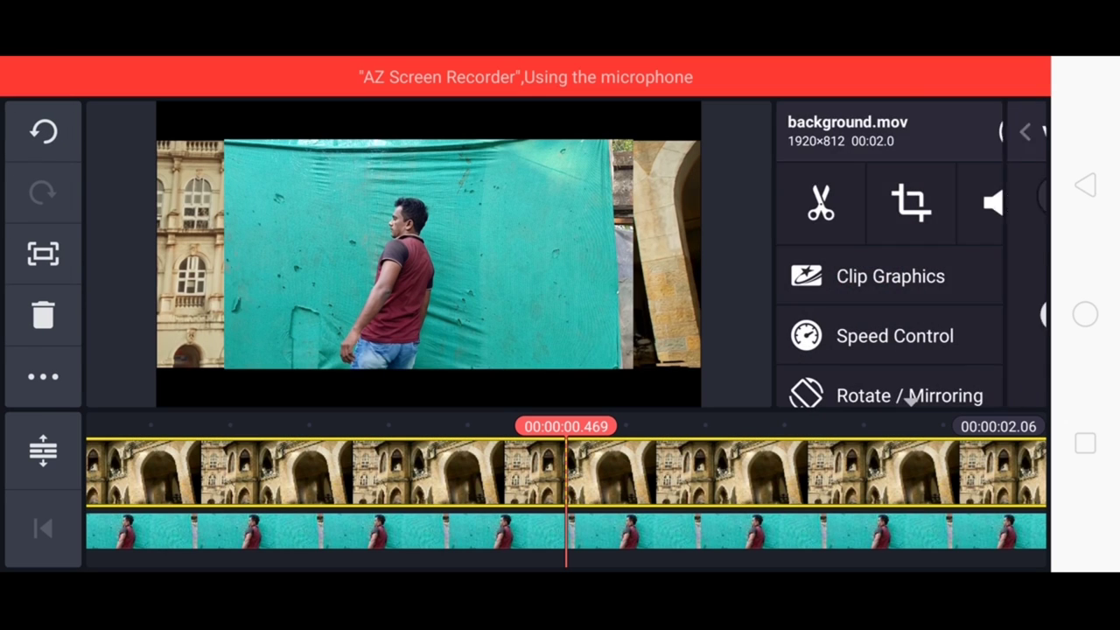
{"action": "left_click_drag", "start_coordinate": [394, 490], "coordinate": [787, 490]}
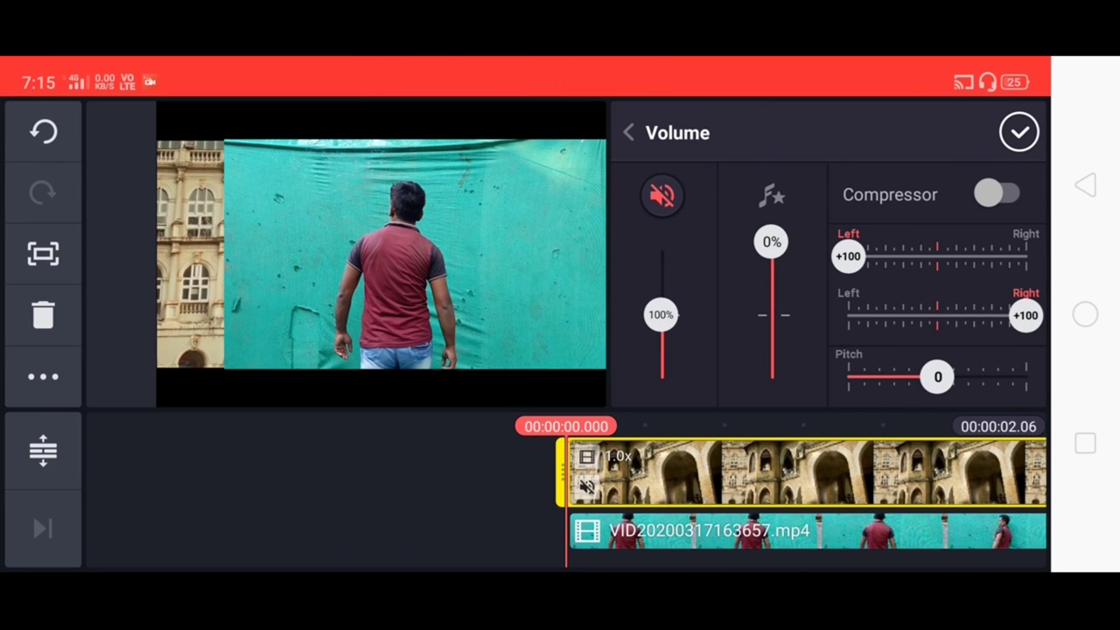
{"action": "left_click", "coordinate": [1019, 132]}
{"action": "left_click", "coordinate": [1014, 375]}
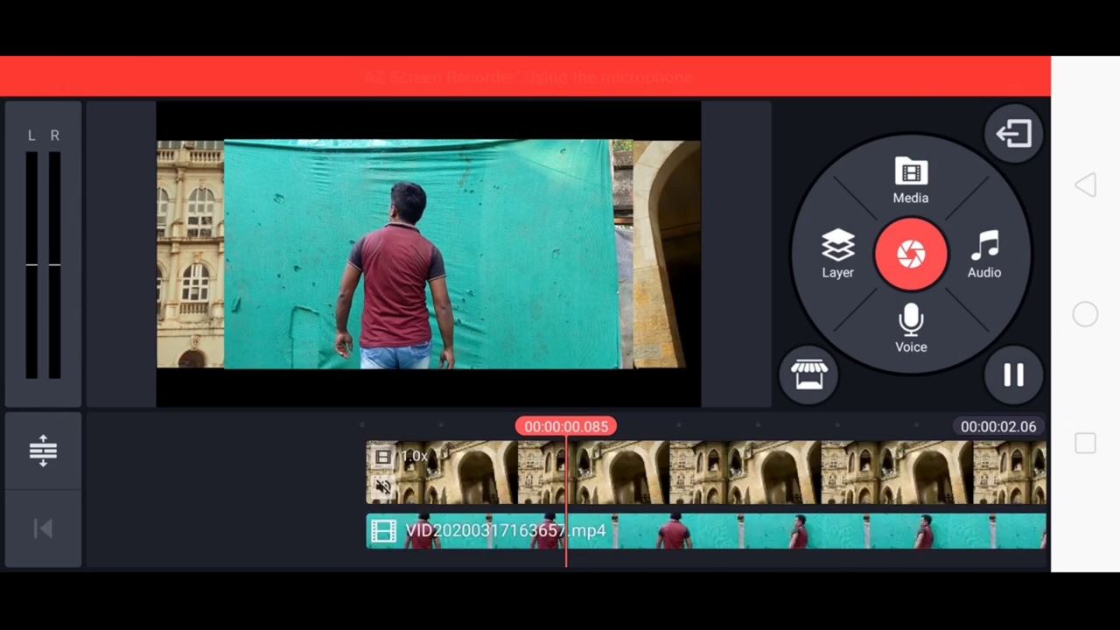
{"action": "left_click_drag", "start_coordinate": [350, 490], "coordinate": [963, 490]}
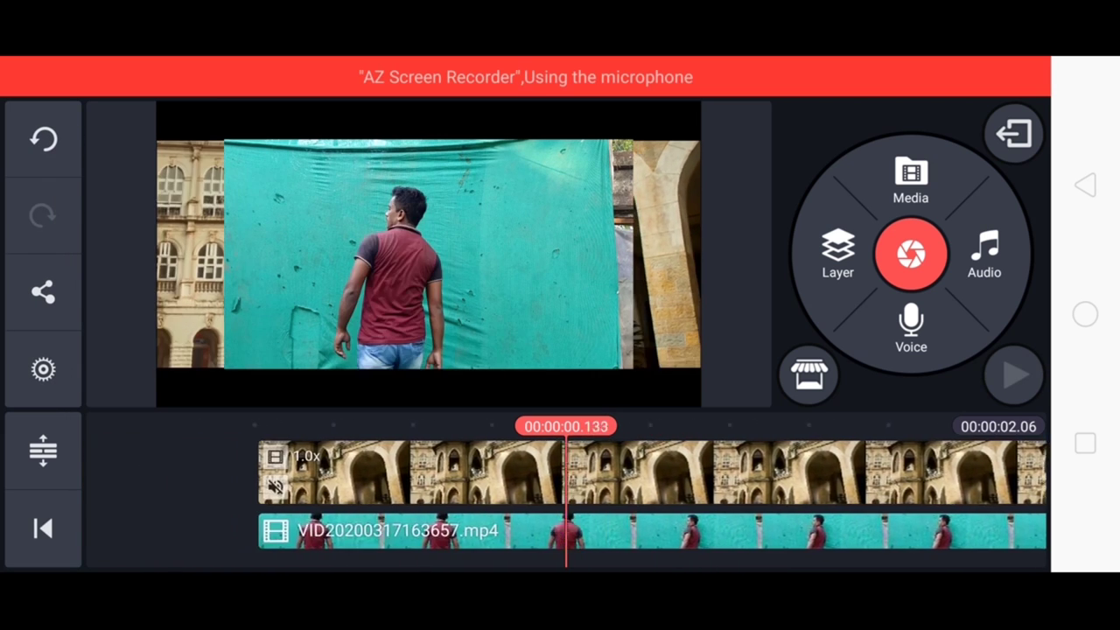
Enable Chroma Key on the green-screen layer with the foreground threshold at 37% and the background threshold at 62%
{"action": "left_click", "coordinate": [700, 531]}
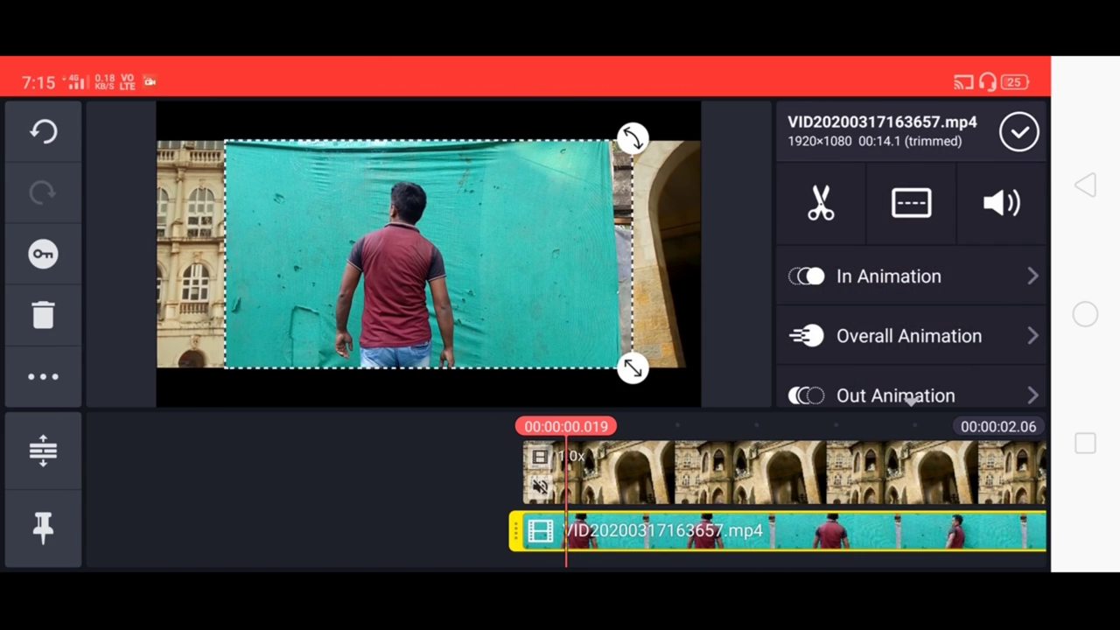
{"action": "scroll", "coordinate": [910, 262], "scroll_direction": "down", "scroll_amount": 3}
{"action": "scroll", "coordinate": [911, 280], "scroll_direction": "down", "scroll_amount": 1}
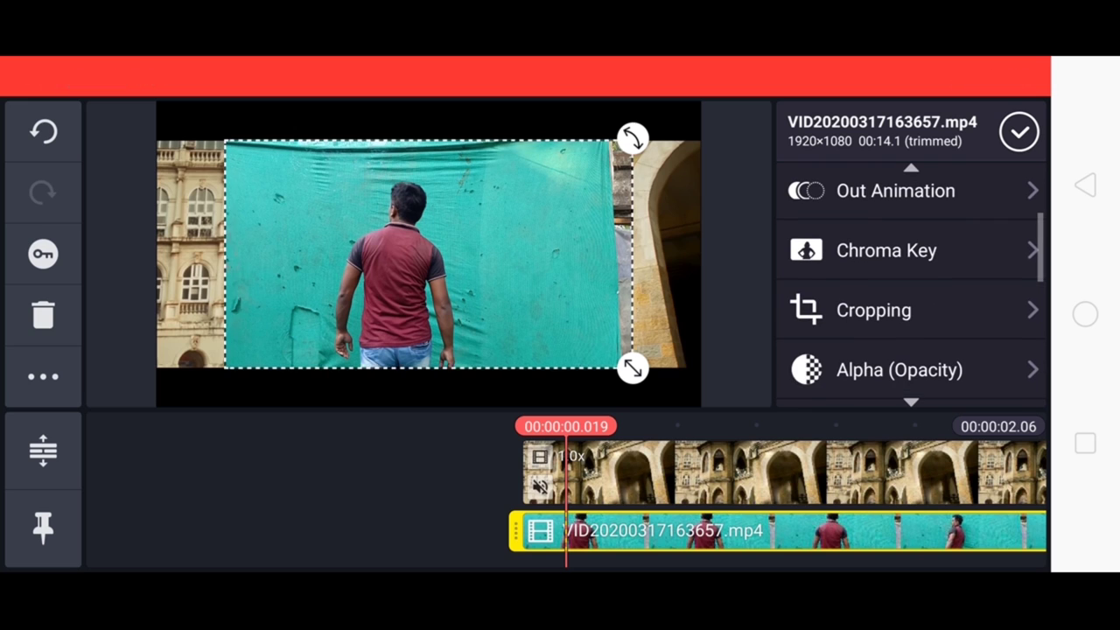
{"action": "left_click", "coordinate": [886, 250]}
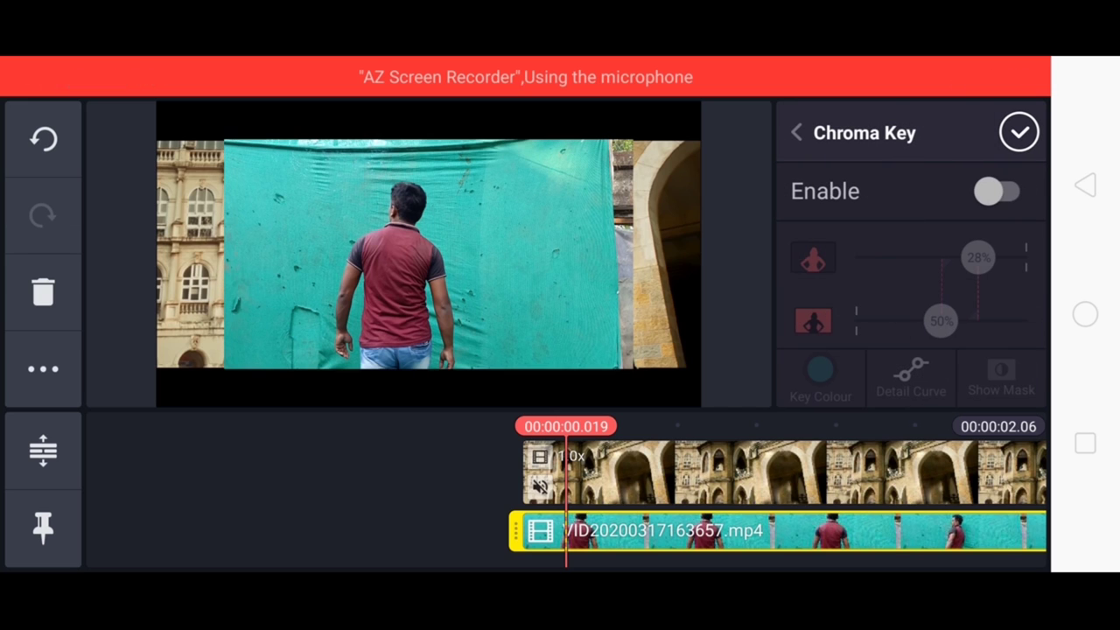
{"action": "left_click", "coordinate": [998, 191]}
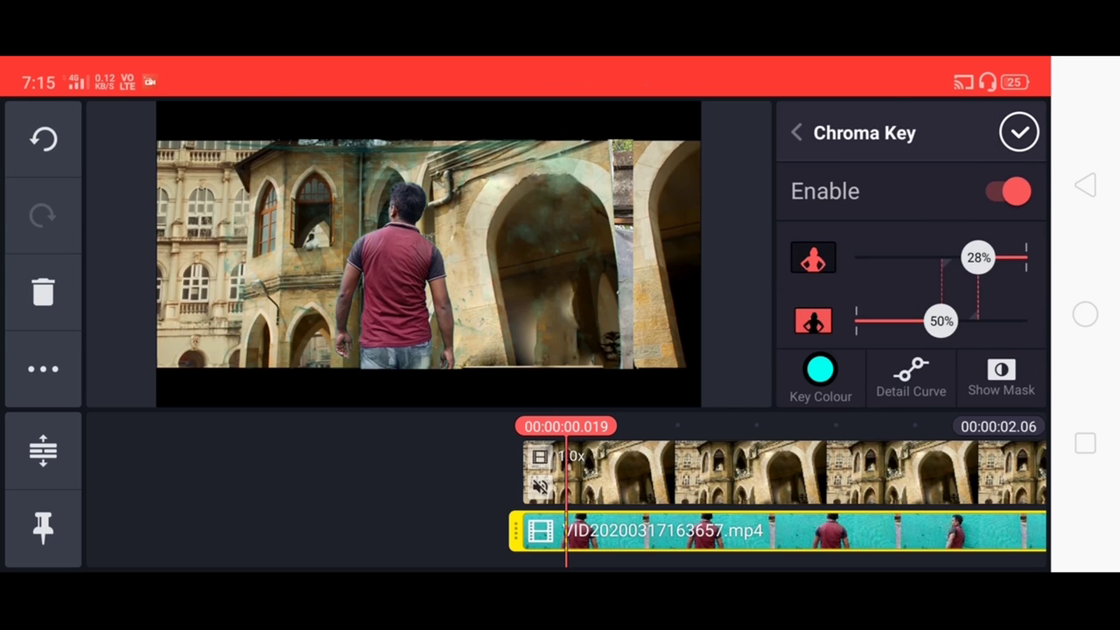
{"action": "left_click_drag", "start_coordinate": [977, 257], "coordinate": [962, 256]}
{"action": "left_click", "coordinate": [941, 321]}
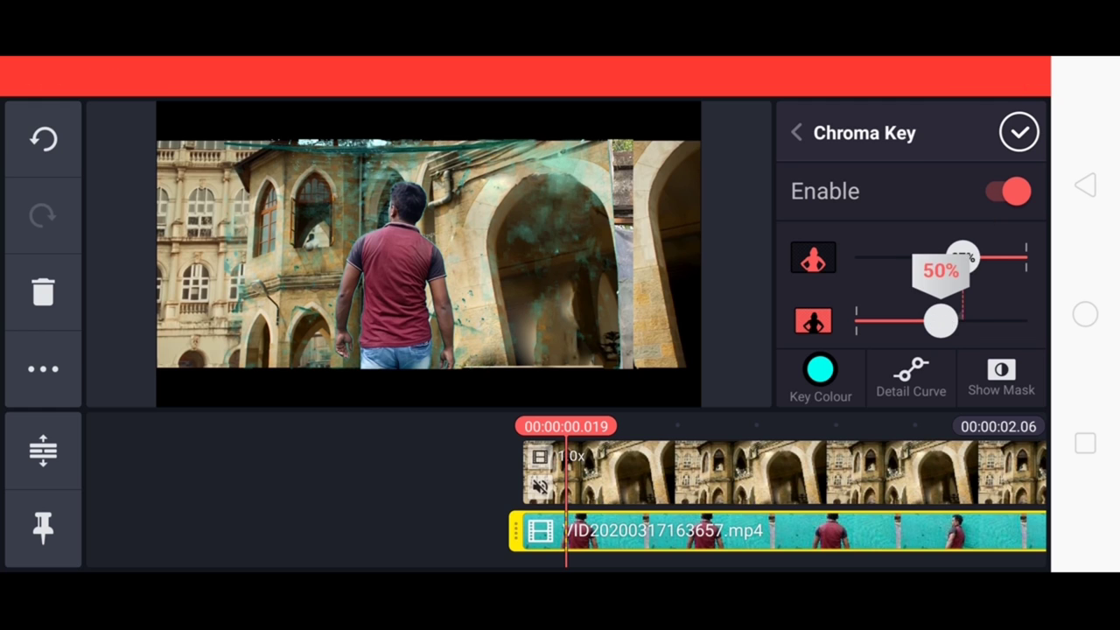
{"action": "left_click_drag", "start_coordinate": [941, 322], "coordinate": [961, 321]}
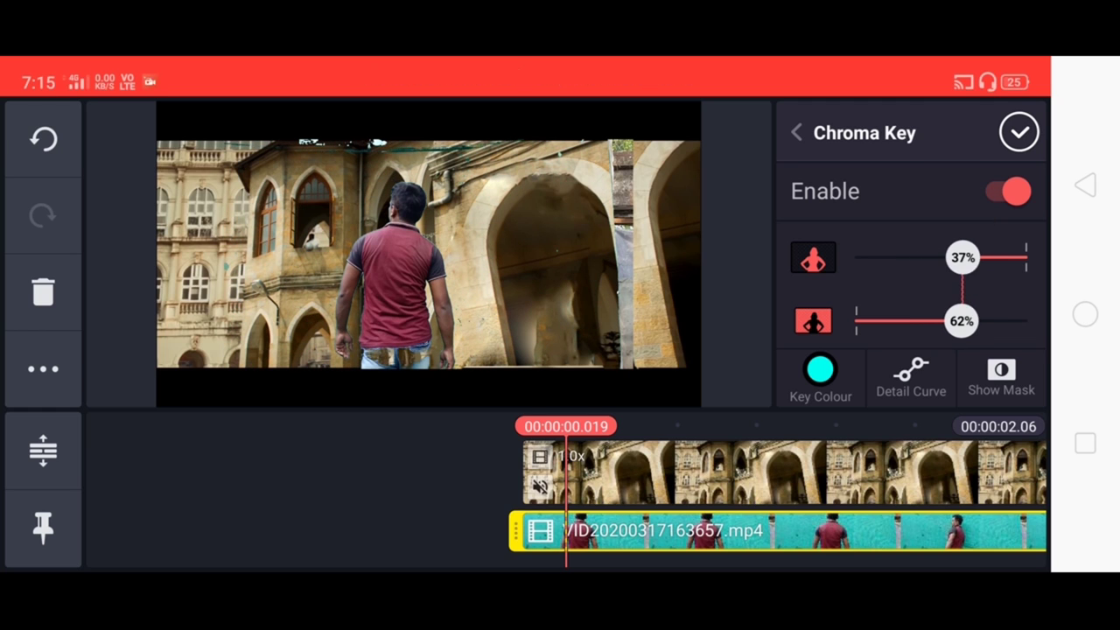
{"action": "left_click", "coordinate": [1019, 132]}
Crop the green-screen layer on all sides to a tighter frame around the actor
{"action": "left_click", "coordinate": [700, 531]}
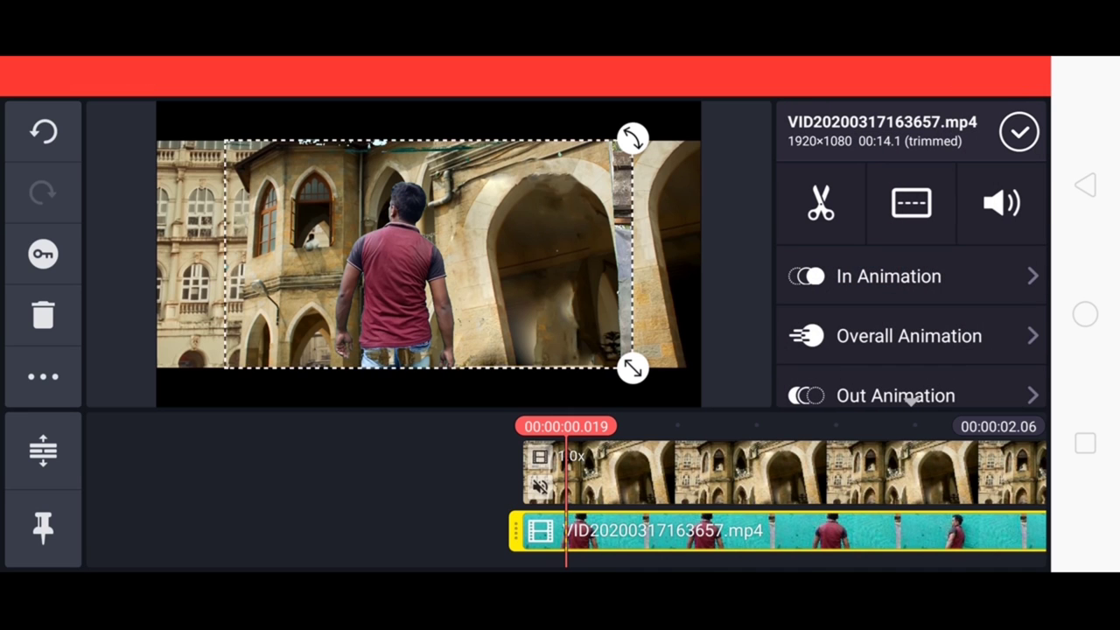
{"action": "scroll", "coordinate": [910, 289], "scroll_direction": "down", "scroll_amount": 4}
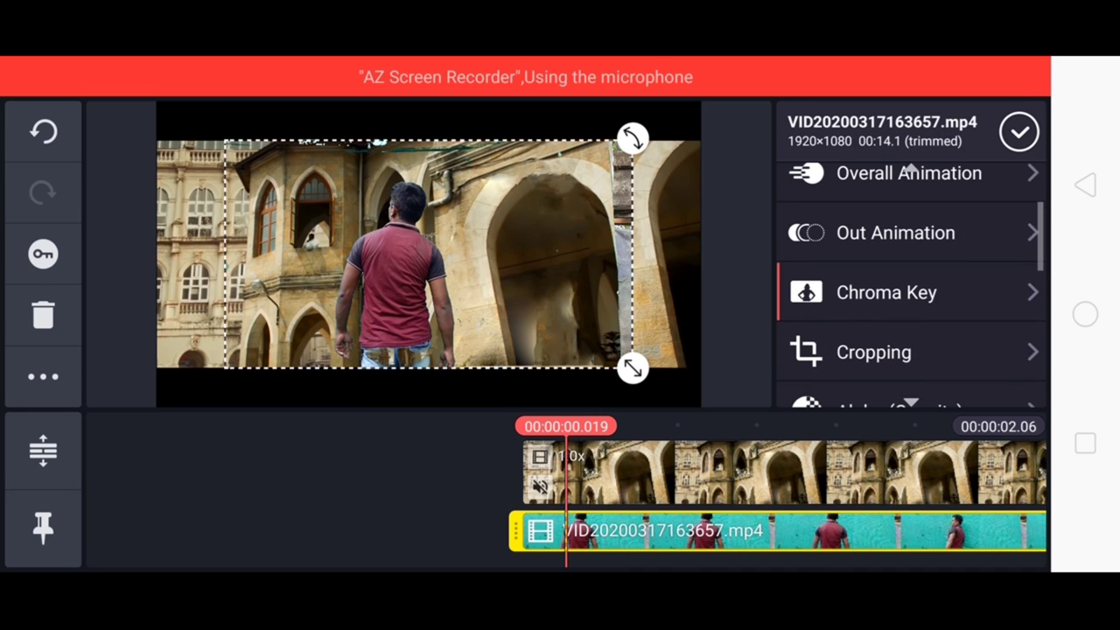
{"action": "left_click", "coordinate": [873, 352]}
{"action": "left_click_drag", "start_coordinate": [632, 368], "coordinate": [494, 343]}
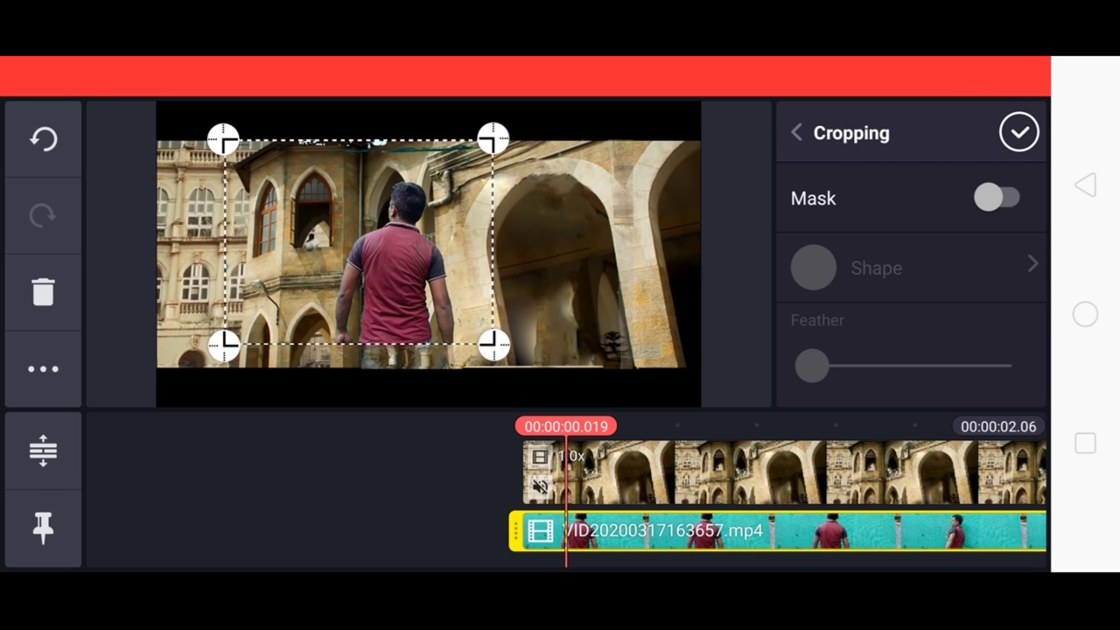
{"action": "left_click_drag", "start_coordinate": [223, 140], "coordinate": [223, 179]}
{"action": "left_click_drag", "start_coordinate": [495, 180], "coordinate": [491, 171]}
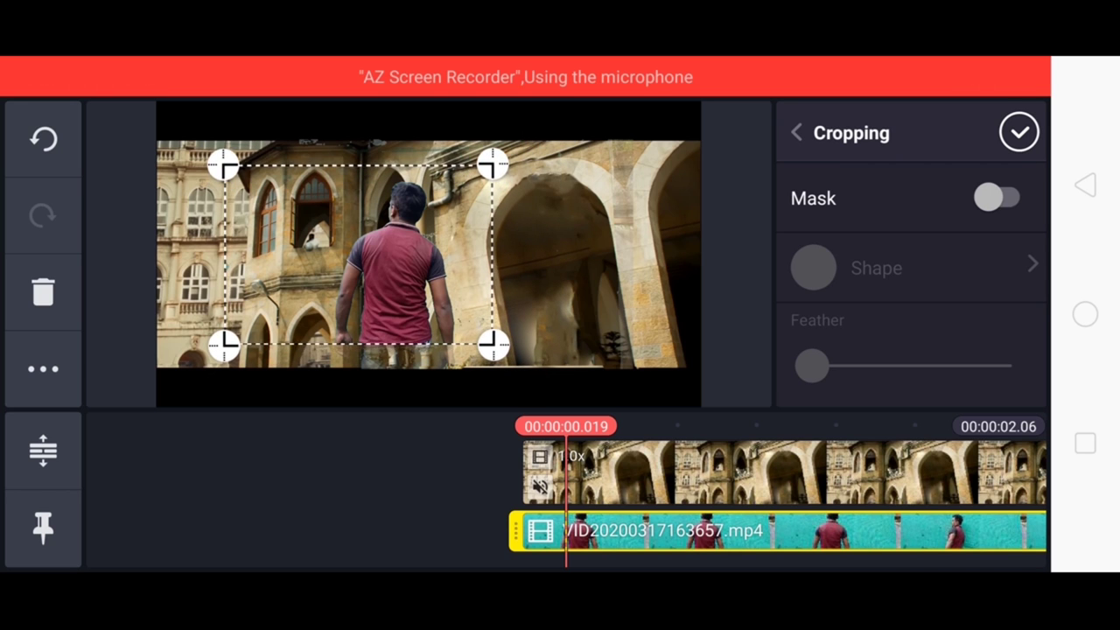
{"action": "left_click_drag", "start_coordinate": [224, 345], "coordinate": [300, 357]}
{"action": "left_click", "coordinate": [1019, 133]}
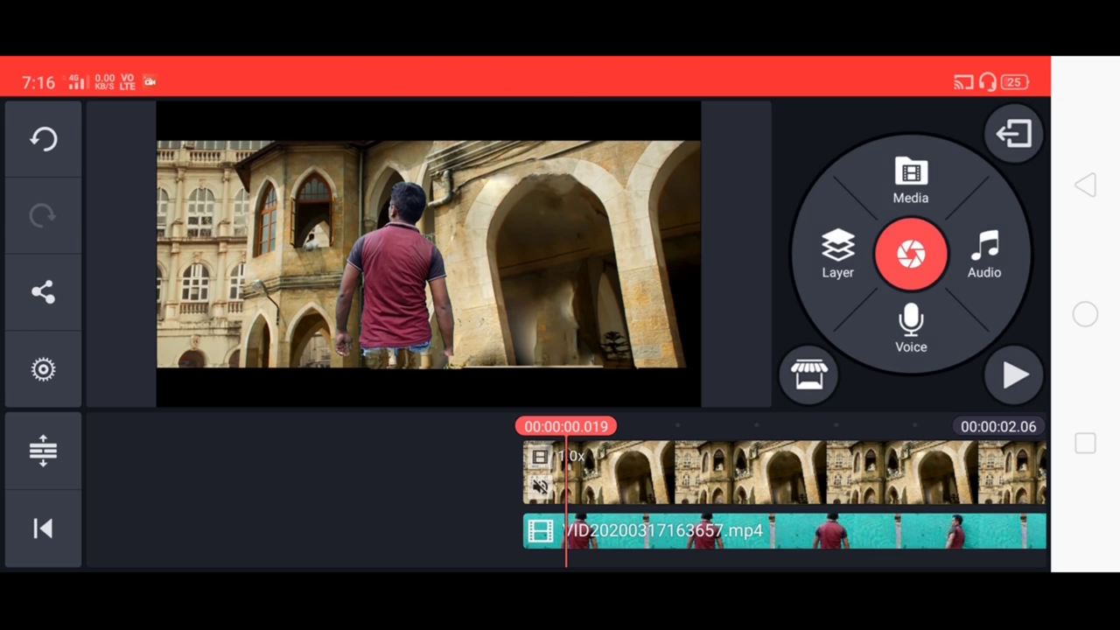
Enlarge the keyed actor layer and move it so the actor stands larger in front of the arches
{"action": "left_click", "coordinate": [784, 531]}
{"action": "left_click_drag", "start_coordinate": [492, 354], "coordinate": [579, 488]}
{"action": "left_click_drag", "start_coordinate": [376, 272], "coordinate": [492, 310]}
Tighten the actor layer's crop at the top and right to remove the leftover backdrop above the head
{"action": "scroll", "coordinate": [911, 306], "scroll_direction": "down", "scroll_amount": 2}
{"action": "left_click", "coordinate": [873, 388]}
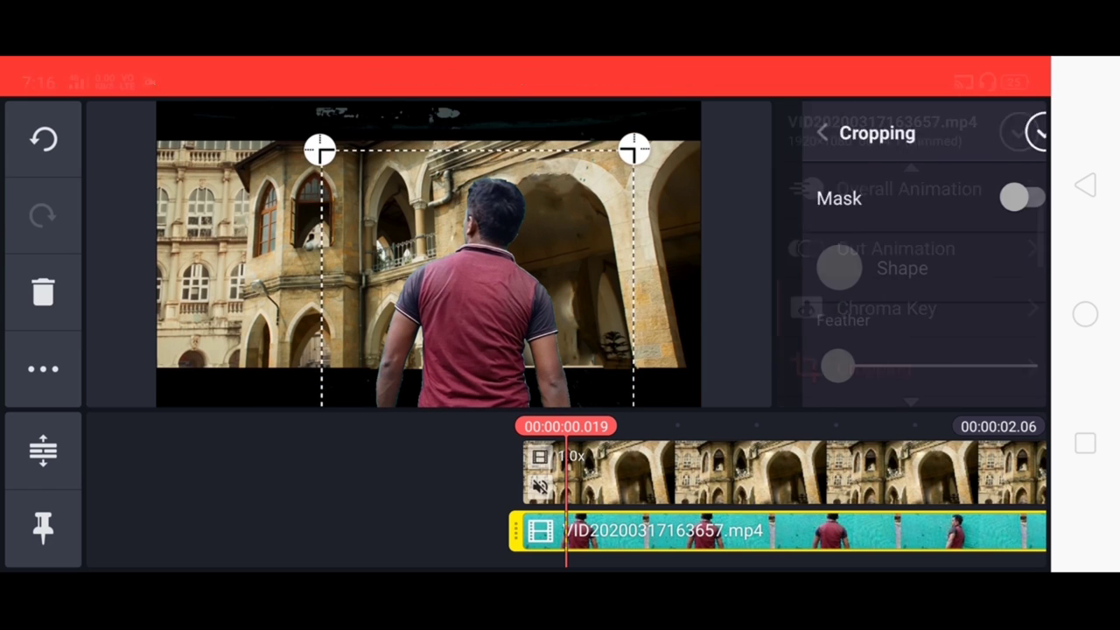
{"action": "left_click_drag", "start_coordinate": [634, 181], "coordinate": [594, 159]}
{"action": "left_click", "coordinate": [1019, 132]}
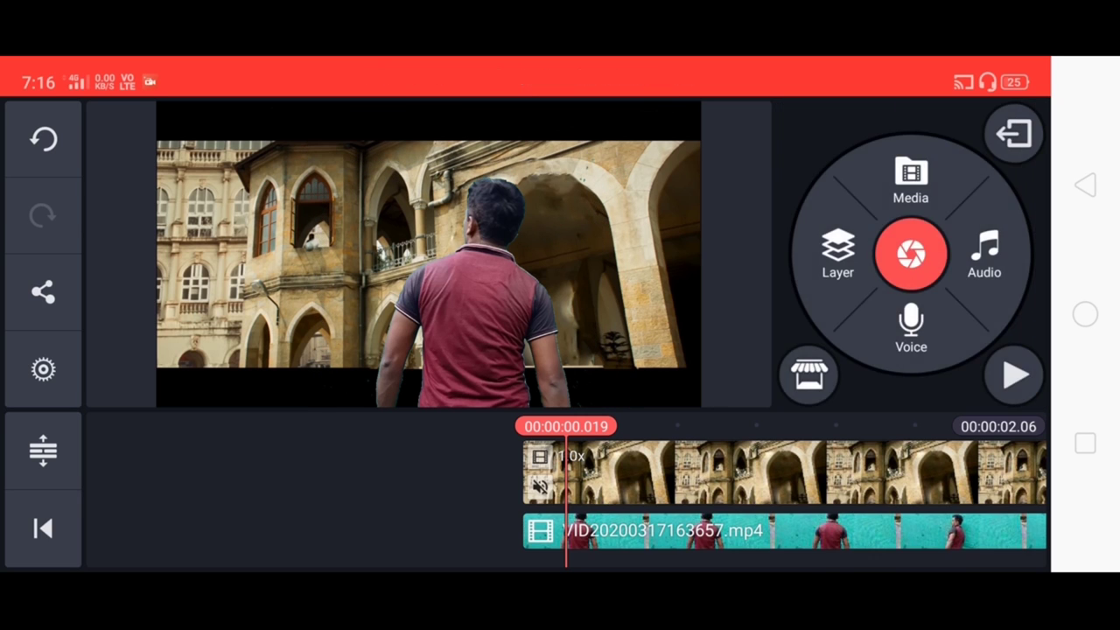
Enlarge the actor layer further and reposition it so the head and shoulders fill the centre of the frame
{"action": "left_click", "coordinate": [665, 530]}
{"action": "left_click_drag", "start_coordinate": [478, 308], "coordinate": [497, 308]}
{"action": "left_click_drag", "start_coordinate": [613, 159], "coordinate": [680, 105]}
{"action": "left_click_drag", "start_coordinate": [477, 297], "coordinate": [517, 338]}
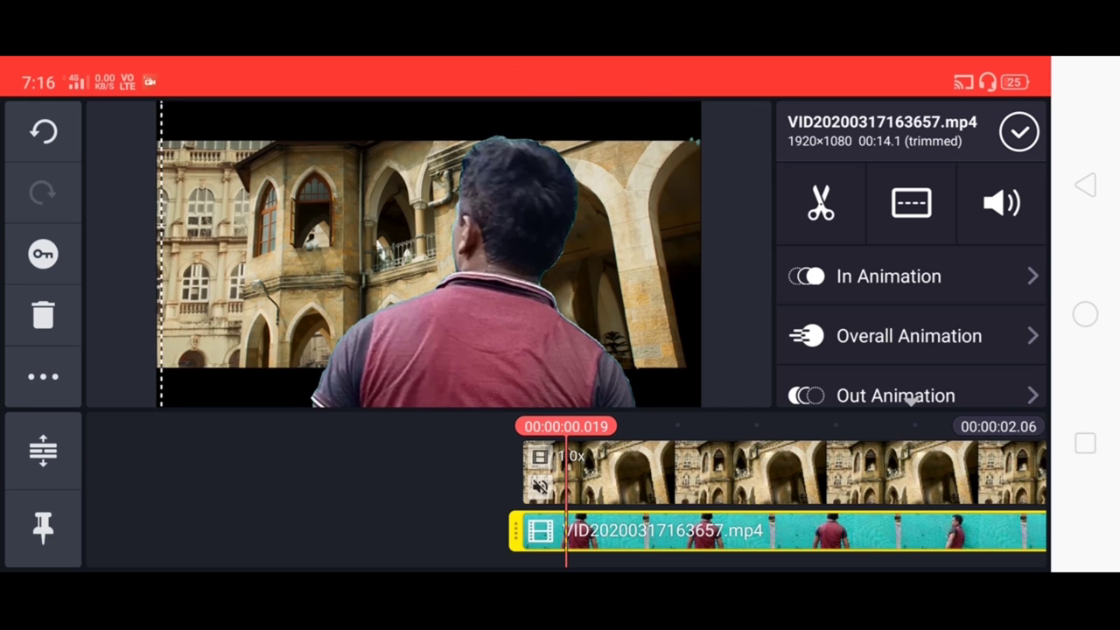
{"action": "left_click", "coordinate": [1019, 131]}
Refine the actor layer's chroma key by setting the foreground threshold to 30% and the background threshold to 70%
{"action": "left_click", "coordinate": [787, 531]}
{"action": "scroll", "coordinate": [911, 298], "scroll_direction": "down", "scroll_amount": 3}
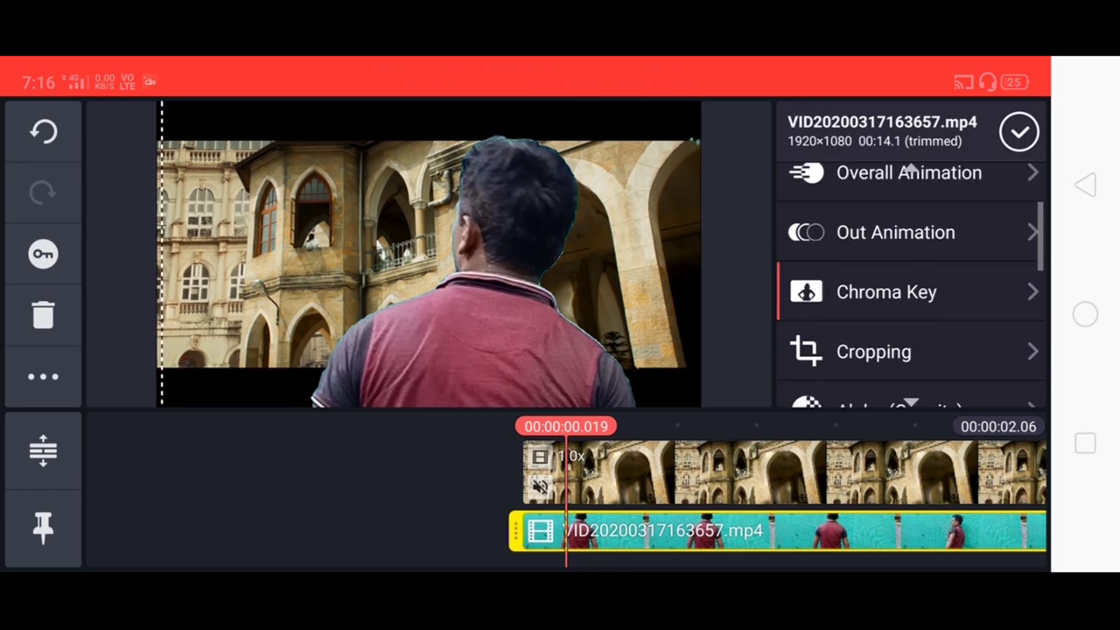
{"action": "scroll", "coordinate": [909, 289], "scroll_direction": "up", "scroll_amount": 2}
{"action": "left_click", "coordinate": [884, 267]}
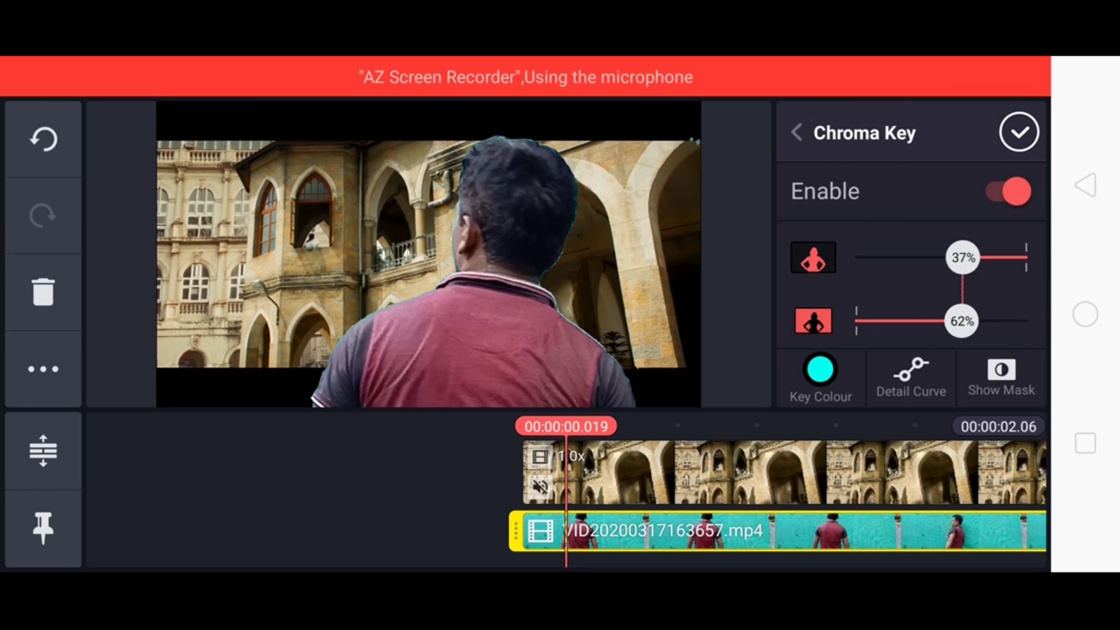
{"action": "left_click", "coordinate": [961, 321]}
{"action": "left_click_drag", "start_coordinate": [960, 322], "coordinate": [959, 321]}
{"action": "mouse_move", "coordinate": [962, 258]}
{"action": "left_mouse_down"}
{"action": "mouse_move", "coordinate": [985, 258]}
{"action": "mouse_move", "coordinate": [975, 257]}
{"action": "left_mouse_up"}
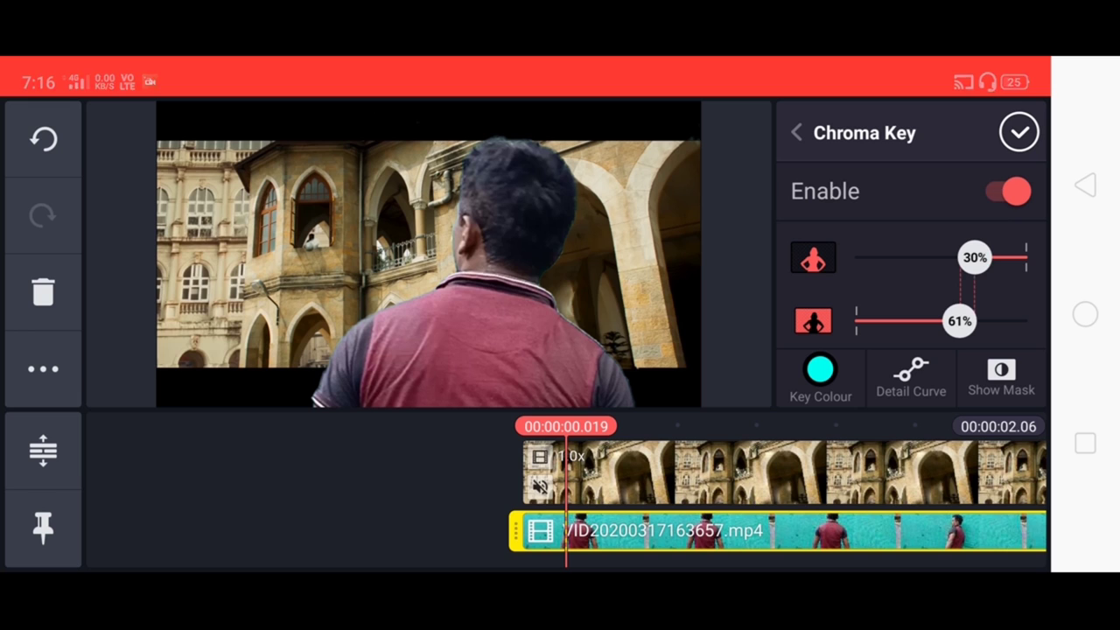
{"action": "left_click_drag", "start_coordinate": [959, 321], "coordinate": [975, 321]}
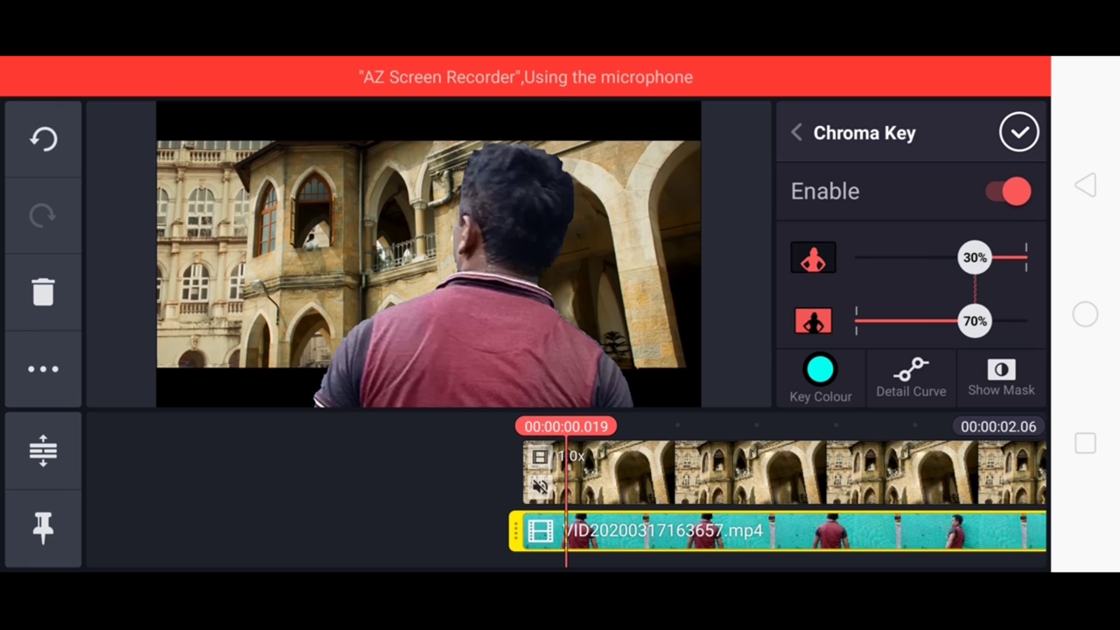
{"action": "left_click", "coordinate": [1019, 132]}
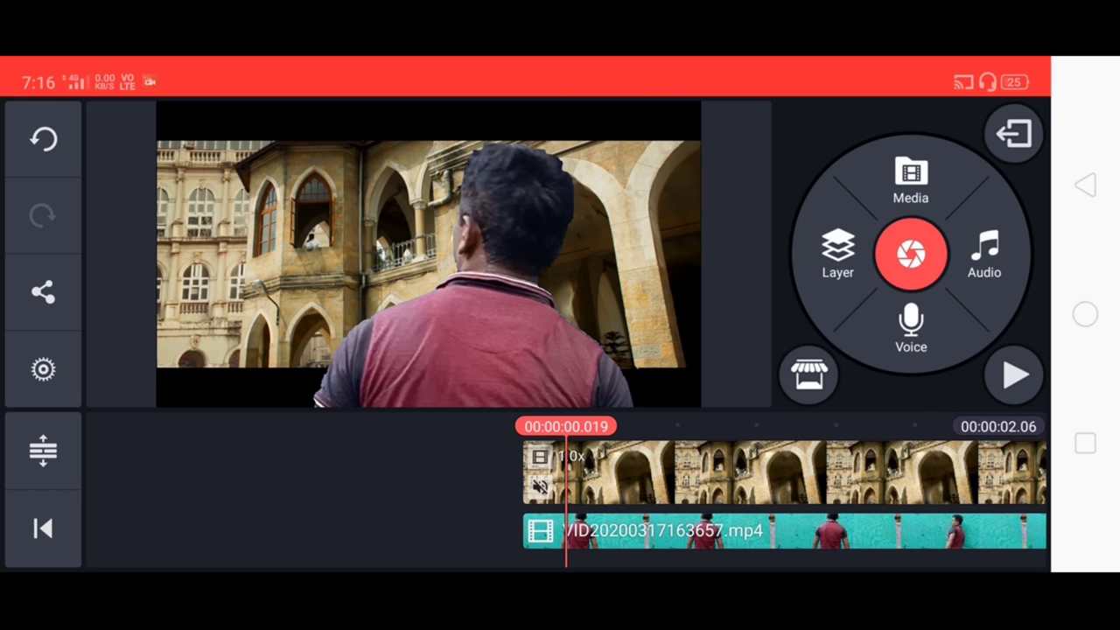
Play the composite from the beginning to check the refined key on the actor
{"action": "left_click", "coordinate": [43, 528]}
{"action": "left_click", "coordinate": [1015, 374]}
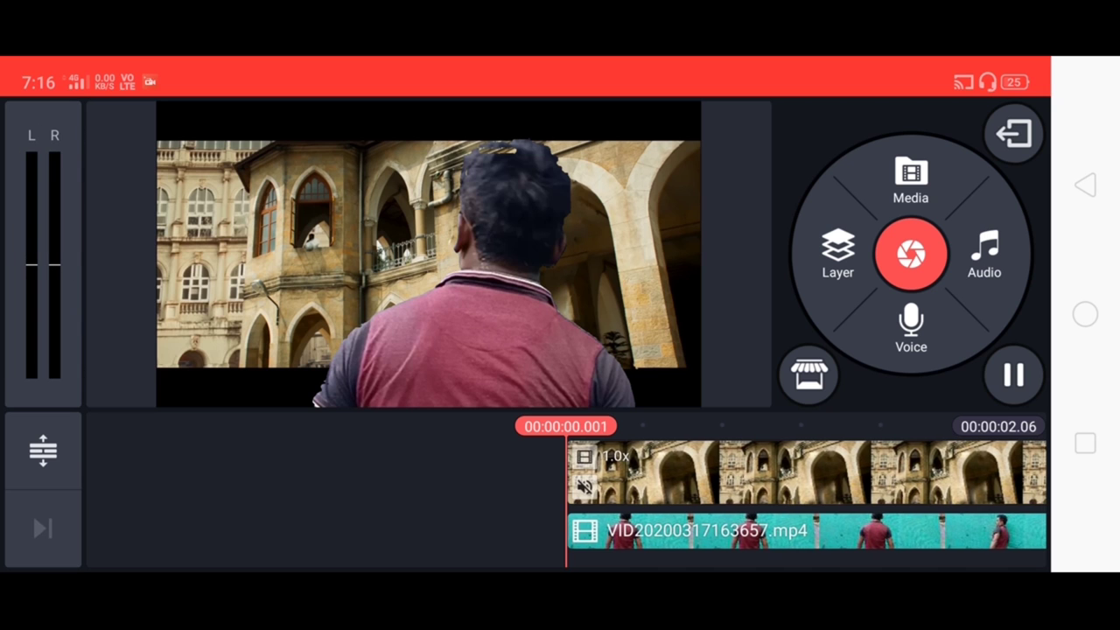
{"action": "left_click", "coordinate": [1013, 376]}
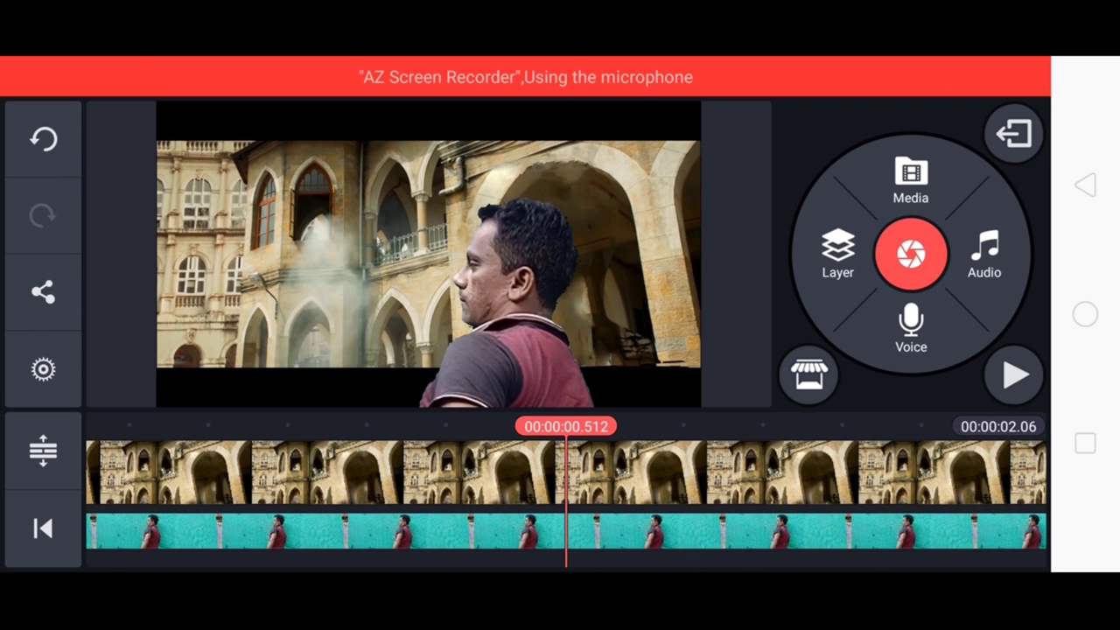
Trim off the part of the actor layer after about 0.604 seconds, where the background cuts to the vehicles
{"action": "left_click_drag", "start_coordinate": [507, 481], "coordinate": [406, 473]}
{"action": "left_click", "coordinate": [565, 531]}
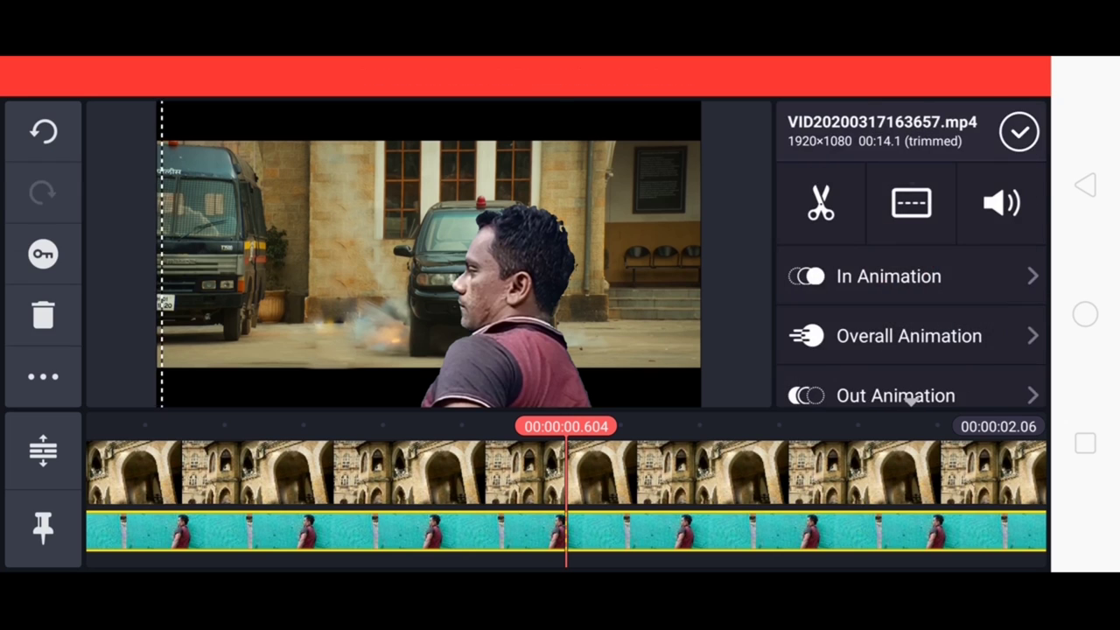
{"action": "left_click", "coordinate": [821, 202]}
{"action": "left_click", "coordinate": [898, 253]}
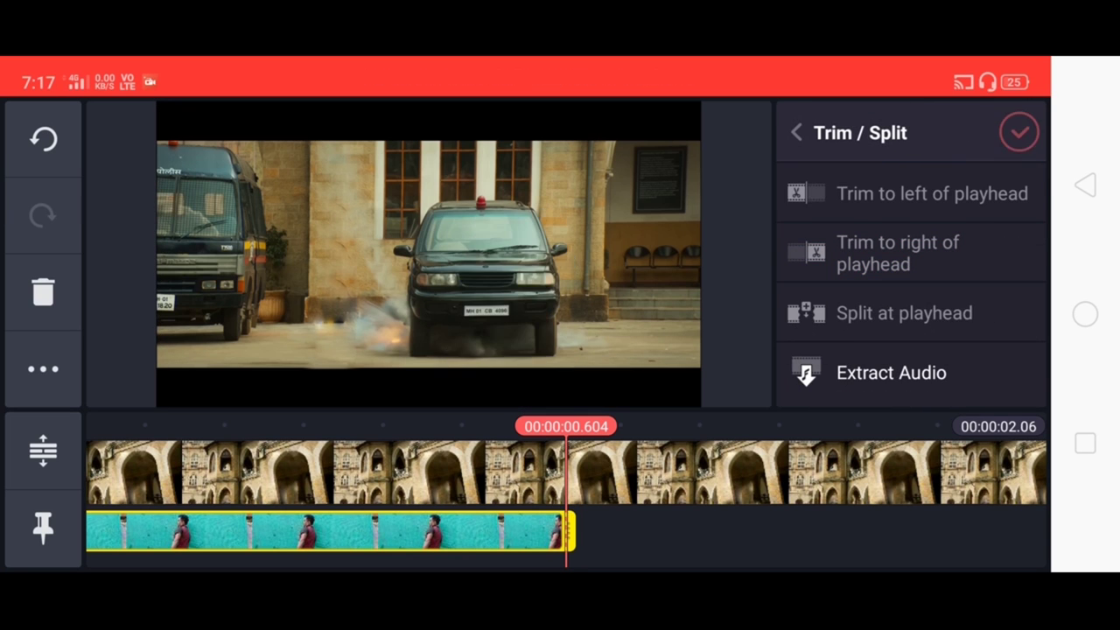
{"action": "left_click", "coordinate": [1019, 132]}
Add an animation keyframe at about 0.600 seconds near the actor layer's end, with the actor moved higher in the frame
{"action": "left_click", "coordinate": [43, 527]}
{"action": "left_click", "coordinate": [788, 531]}
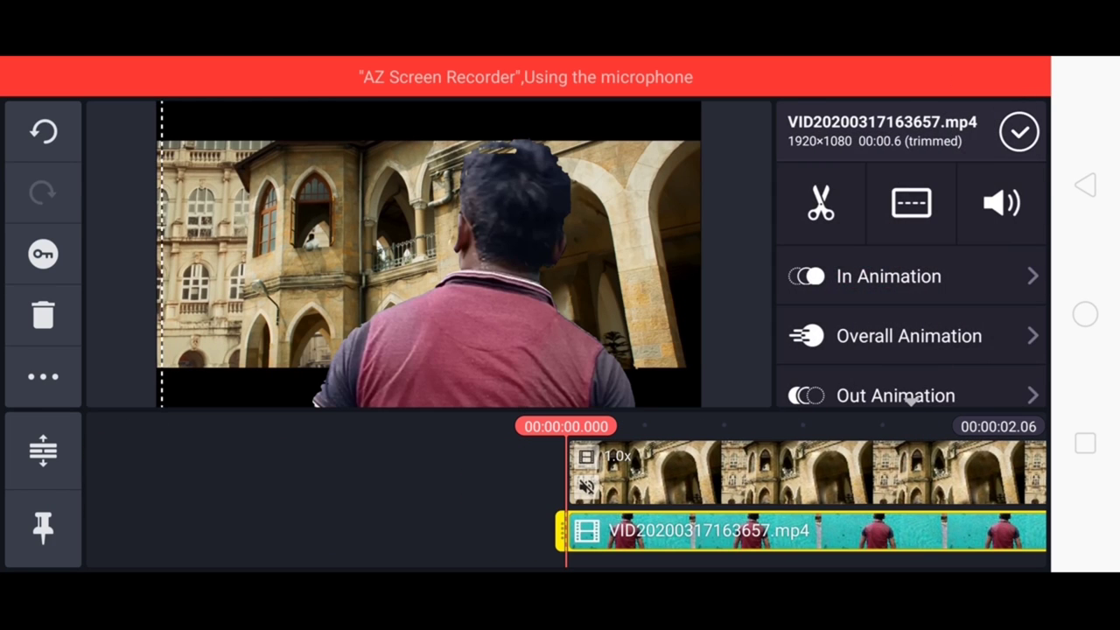
{"action": "left_click", "coordinate": [43, 254]}
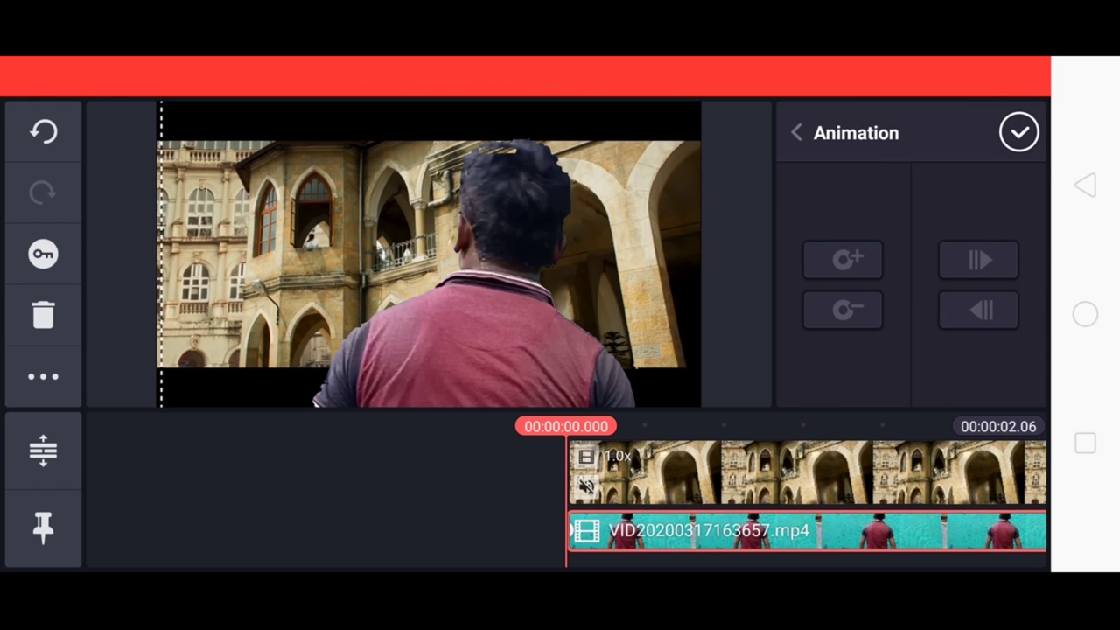
{"action": "left_click_drag", "start_coordinate": [788, 473], "coordinate": [368, 473]}
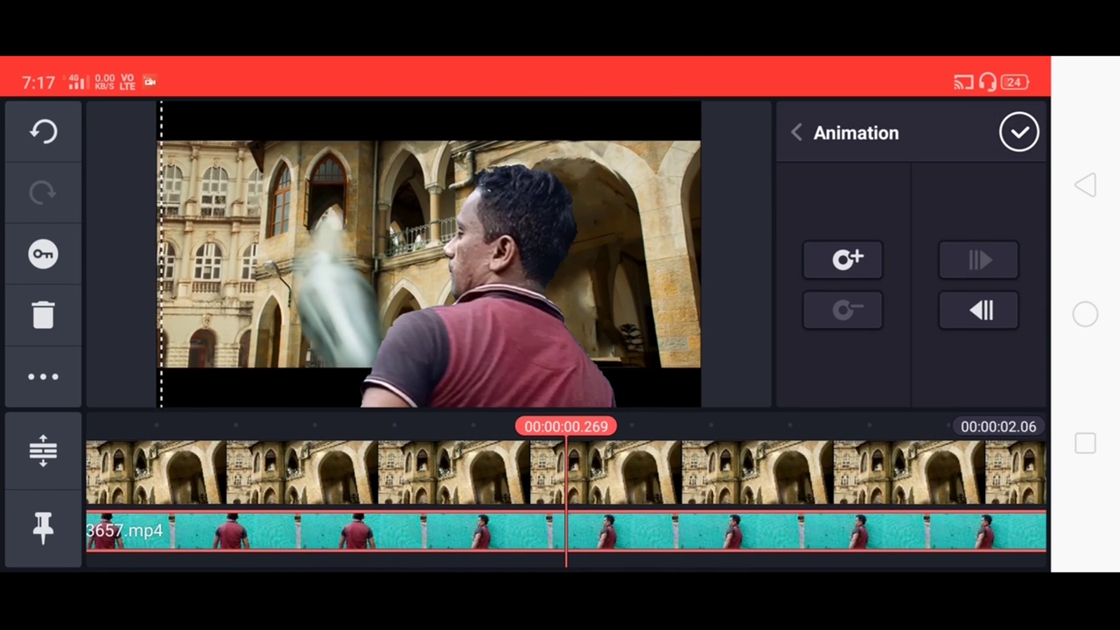
{"action": "scroll", "coordinate": [566, 490], "scroll_direction": "right", "scroll_amount": 5}
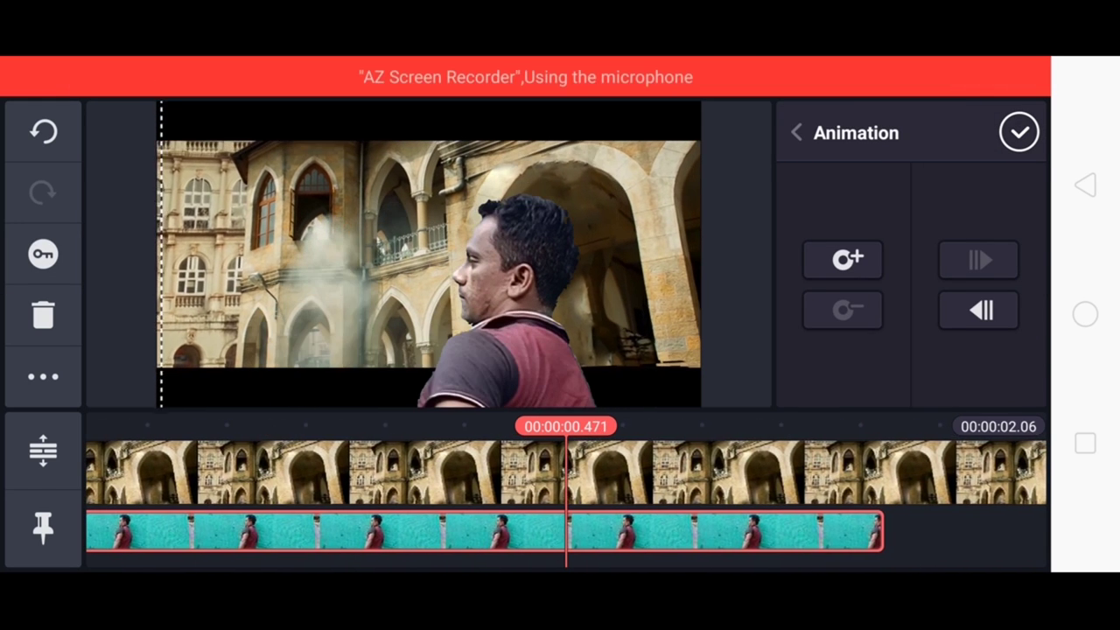
{"action": "scroll", "coordinate": [566, 490], "scroll_direction": "right", "scroll_amount": 4}
{"action": "scroll", "coordinate": [567, 490], "scroll_direction": "left", "scroll_amount": 1}
{"action": "scroll", "coordinate": [566, 490], "scroll_direction": "right", "scroll_amount": 1}
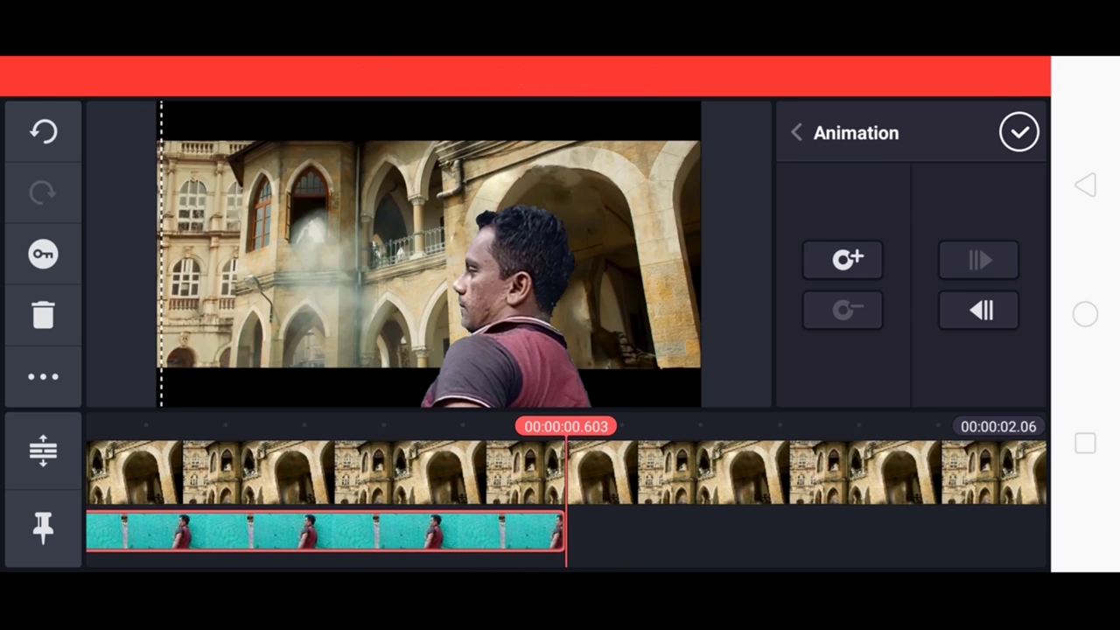
{"action": "scroll", "coordinate": [566, 490], "scroll_direction": "left", "scroll_amount": 1}
{"action": "scroll", "coordinate": [566, 490], "scroll_direction": "right", "scroll_amount": 1}
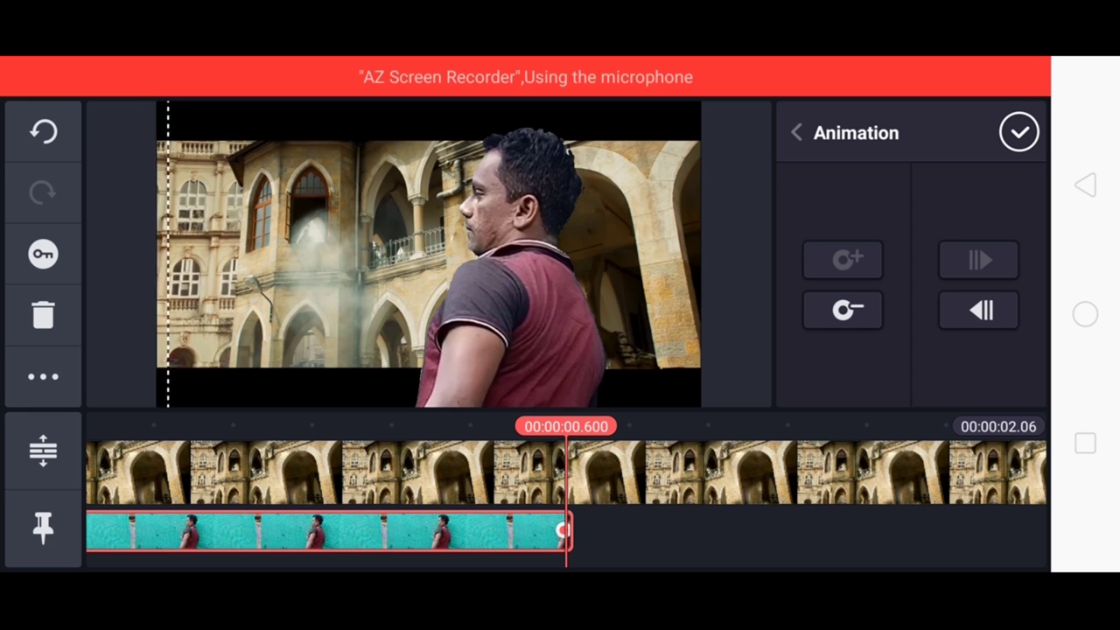
{"action": "scroll", "coordinate": [566, 490], "scroll_direction": "left", "scroll_amount": 12}
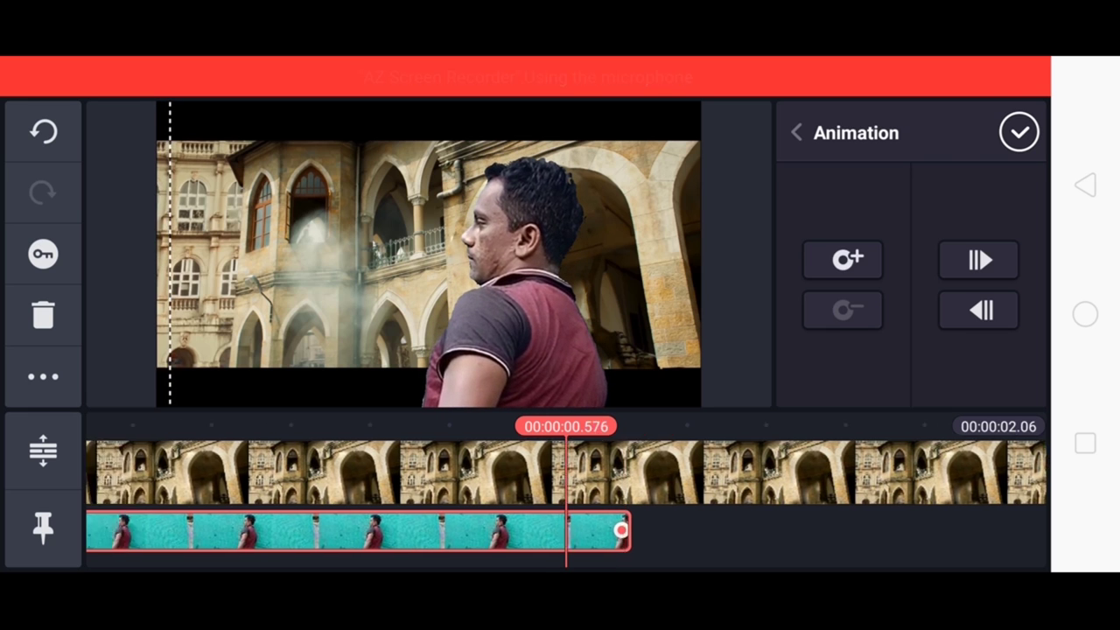
{"action": "left_click", "coordinate": [1020, 132]}
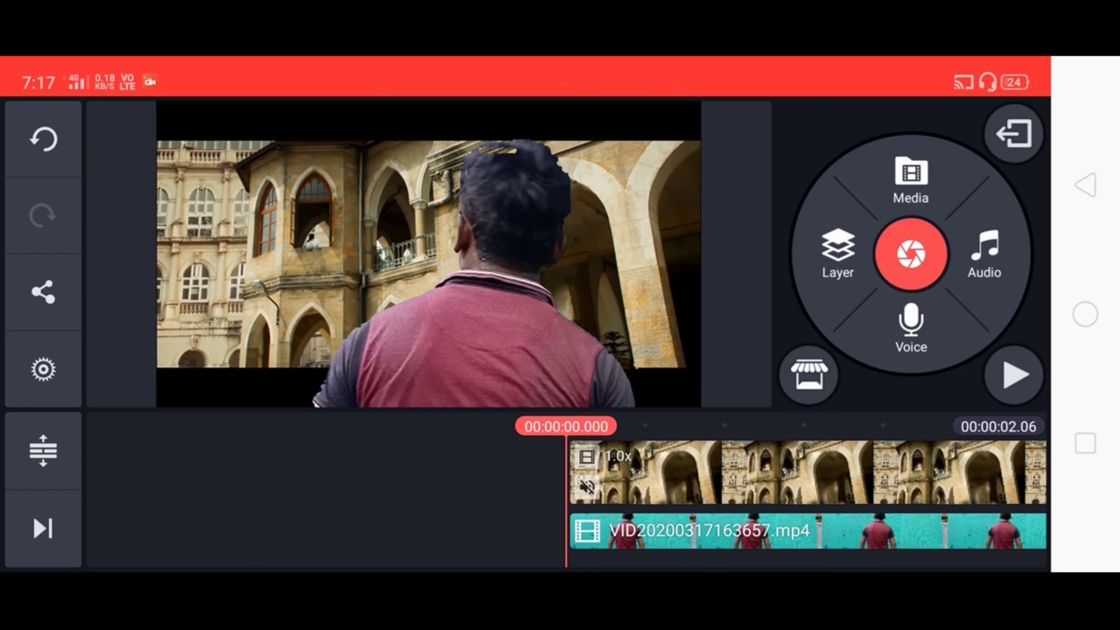
Play the keyframed shot from the start and check the actor at the cut around 0.602 seconds
{"action": "left_click", "coordinate": [1013, 374]}
{"action": "left_click", "coordinate": [1013, 374]}
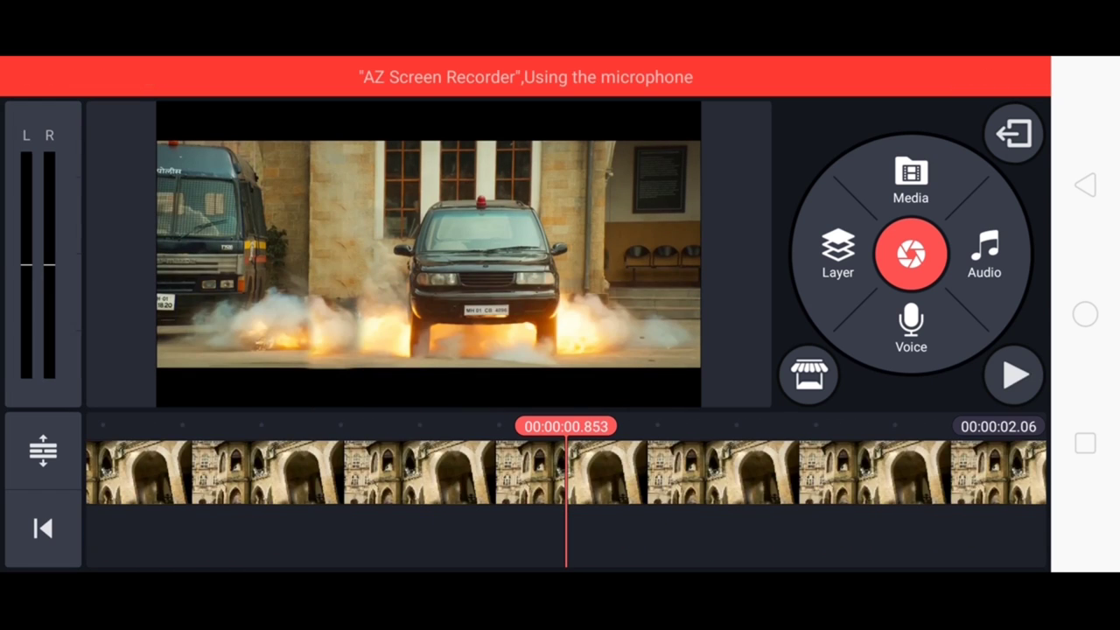
{"action": "scroll", "coordinate": [566, 490], "scroll_direction": "right", "scroll_amount": 1}
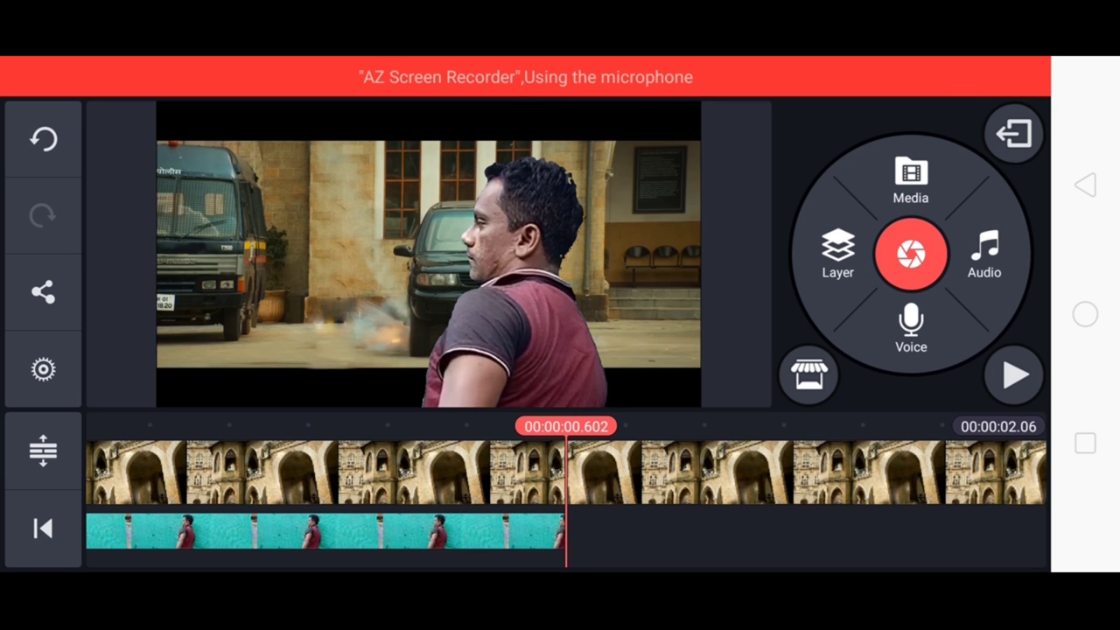
Delete the VID20200317163657.mp4 actor layer from the project
{"action": "left_click", "coordinate": [350, 531]}
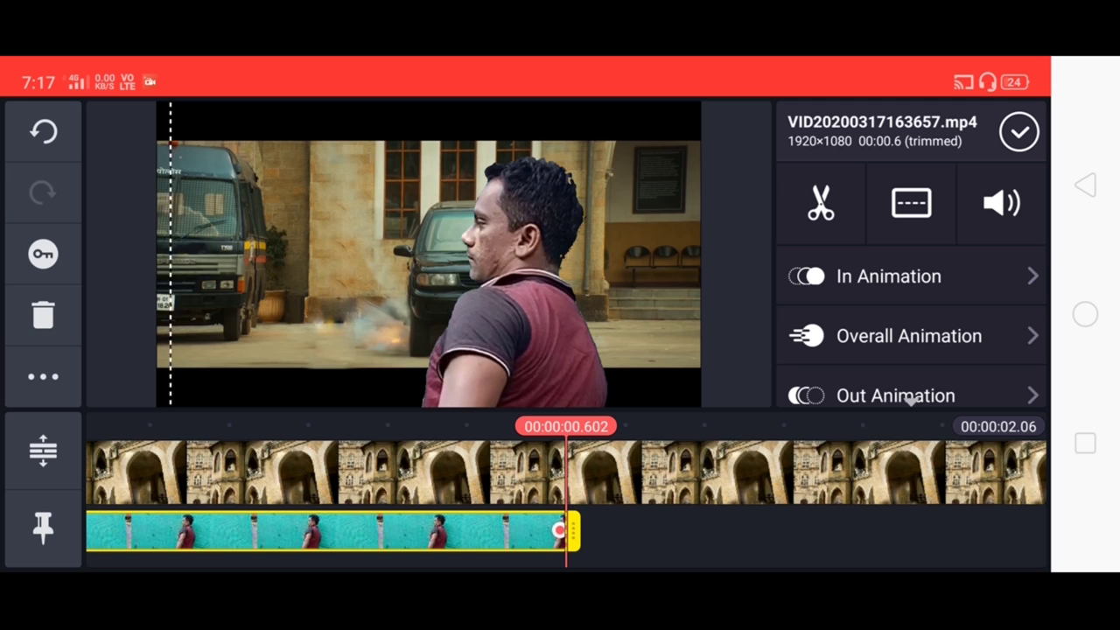
{"action": "left_click", "coordinate": [43, 315]}
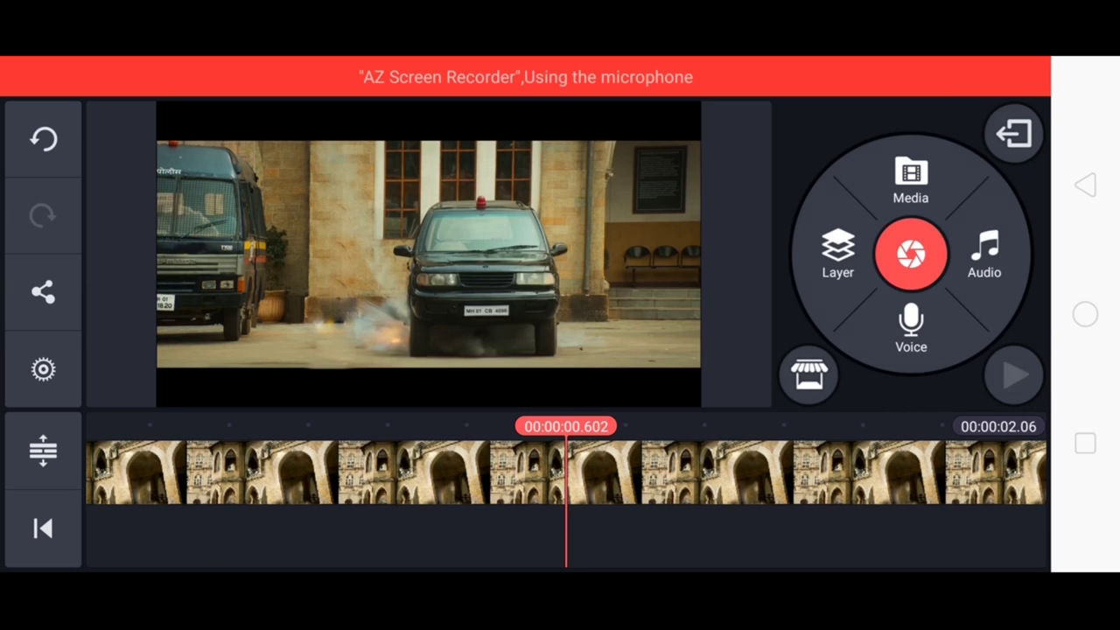
Add the clip "my green screen video.mov" from folder 0 as a media layer at the start of the timeline
{"action": "left_click_drag", "start_coordinate": [306, 534], "coordinate": [743, 534]}
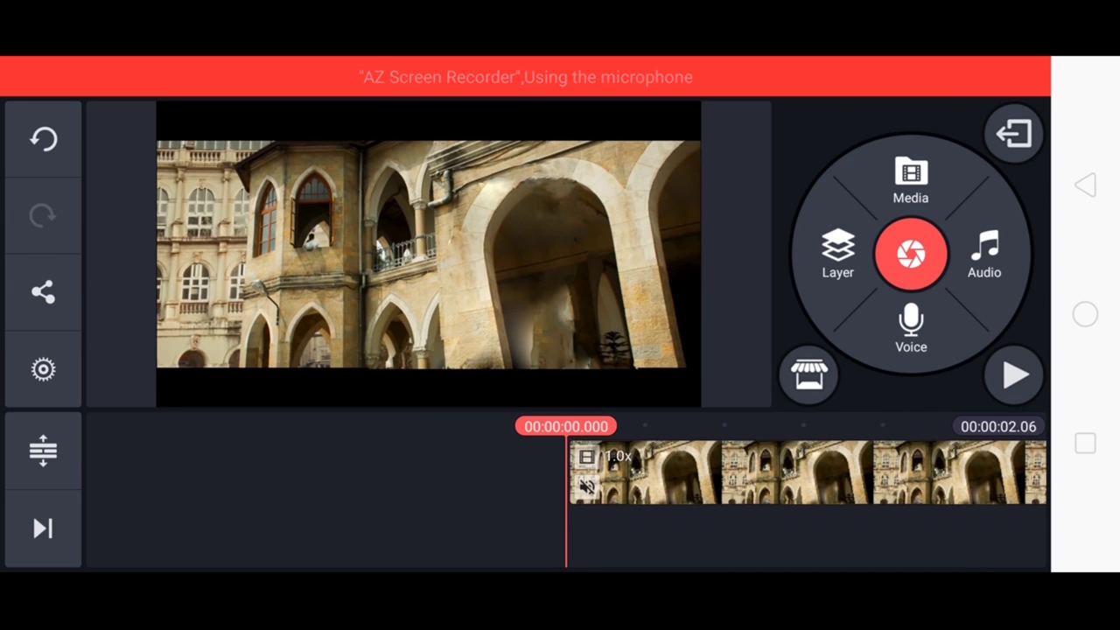
{"action": "left_click", "coordinate": [838, 254]}
{"action": "left_click", "coordinate": [782, 148]}
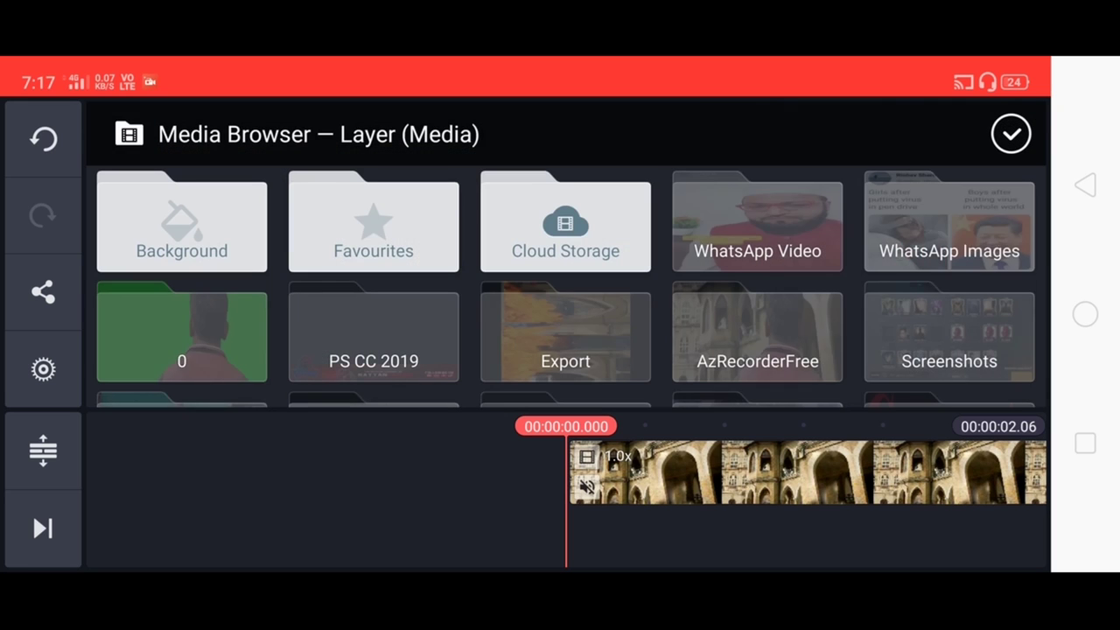
{"action": "left_click", "coordinate": [181, 337]}
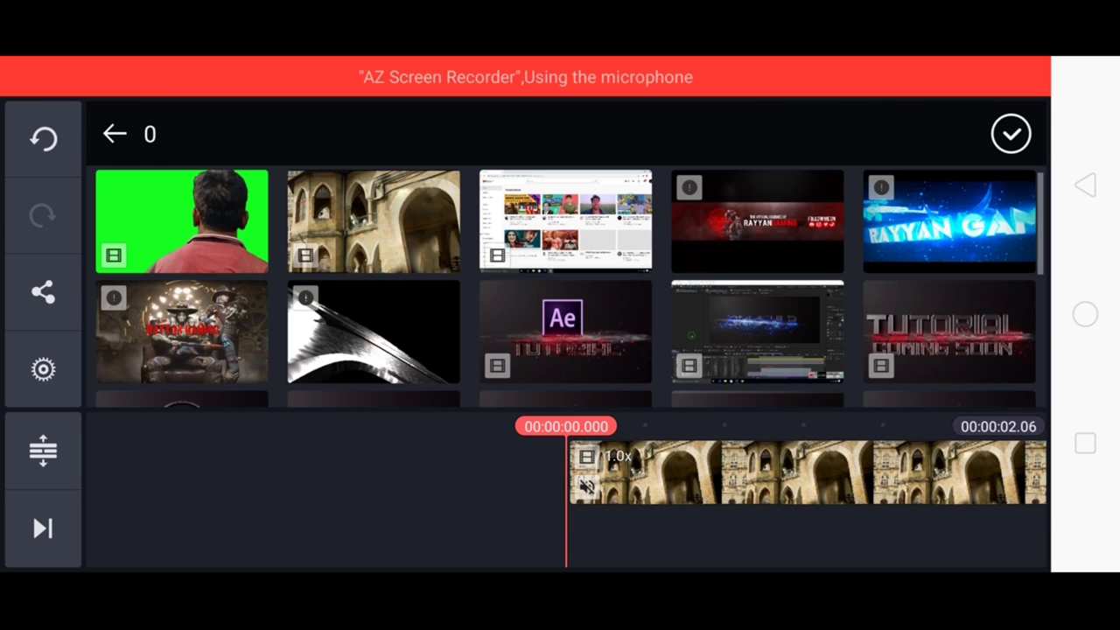
{"action": "left_click", "coordinate": [180, 219]}
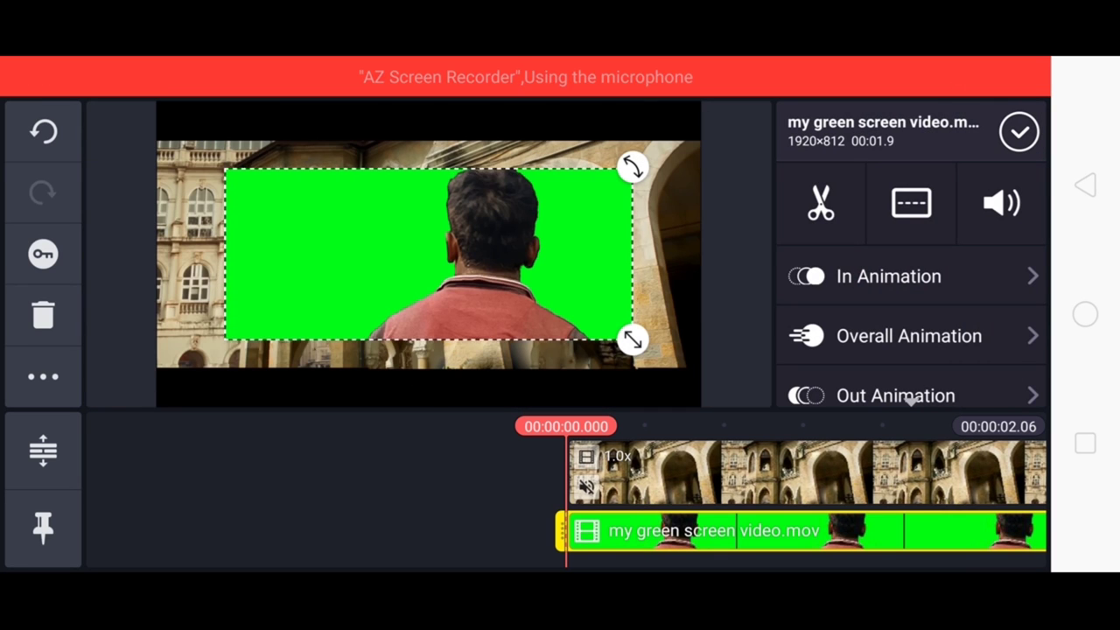
Make the new green-screen layer fill the whole frame with the full-frame Split Screen layout
{"action": "left_click", "coordinate": [911, 202]}
{"action": "left_click", "coordinate": [970, 210]}
{"action": "left_click", "coordinate": [1020, 132]}
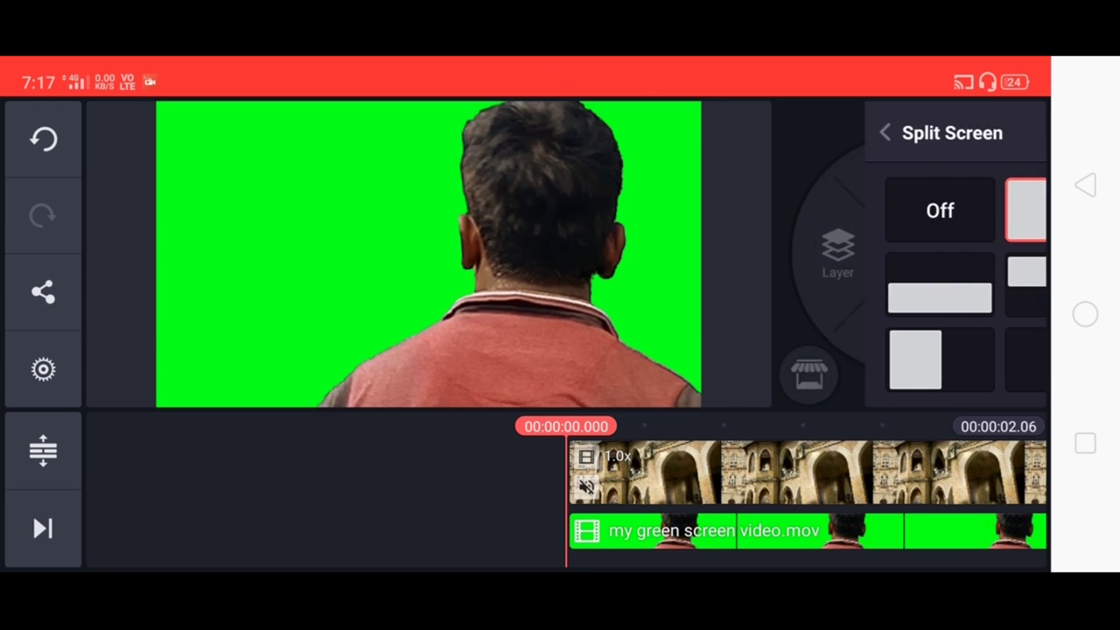
Enable Chroma Key on the new layer to remove its green background
{"action": "left_click", "coordinate": [801, 531]}
{"action": "scroll", "coordinate": [911, 324], "scroll_direction": "down", "scroll_amount": 3}
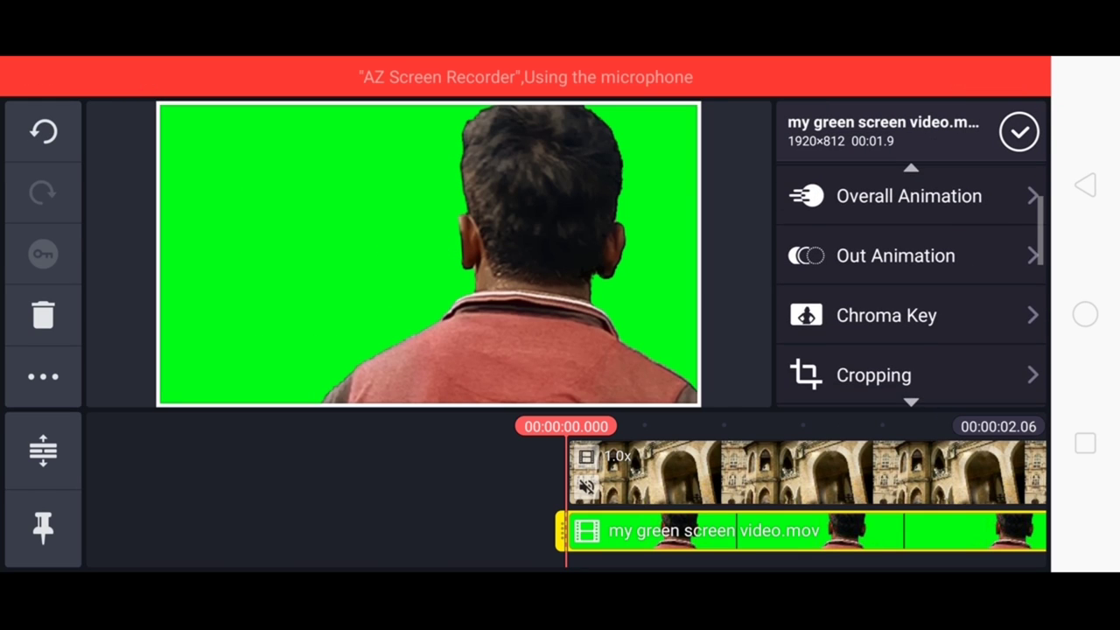
{"action": "left_click", "coordinate": [886, 315]}
{"action": "left_click", "coordinate": [997, 192]}
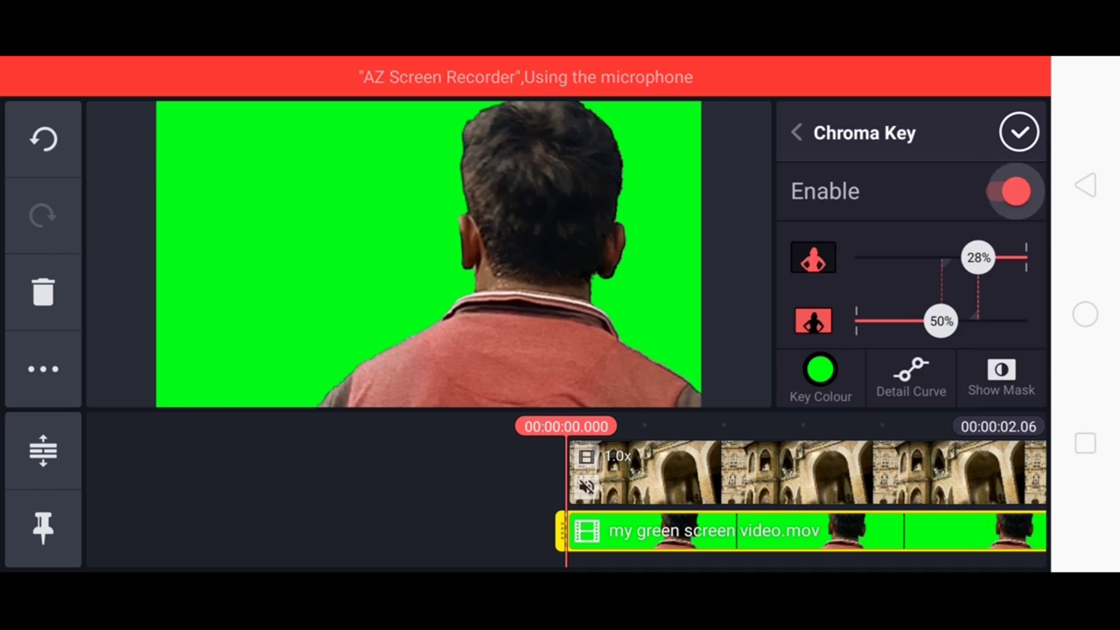
{"action": "left_click", "coordinate": [1019, 132]}
Turn Split Screen off for the green-screen layer and enlarge it to match the background footage's width and height
{"action": "left_click", "coordinate": [743, 530]}
{"action": "left_click", "coordinate": [910, 202]}
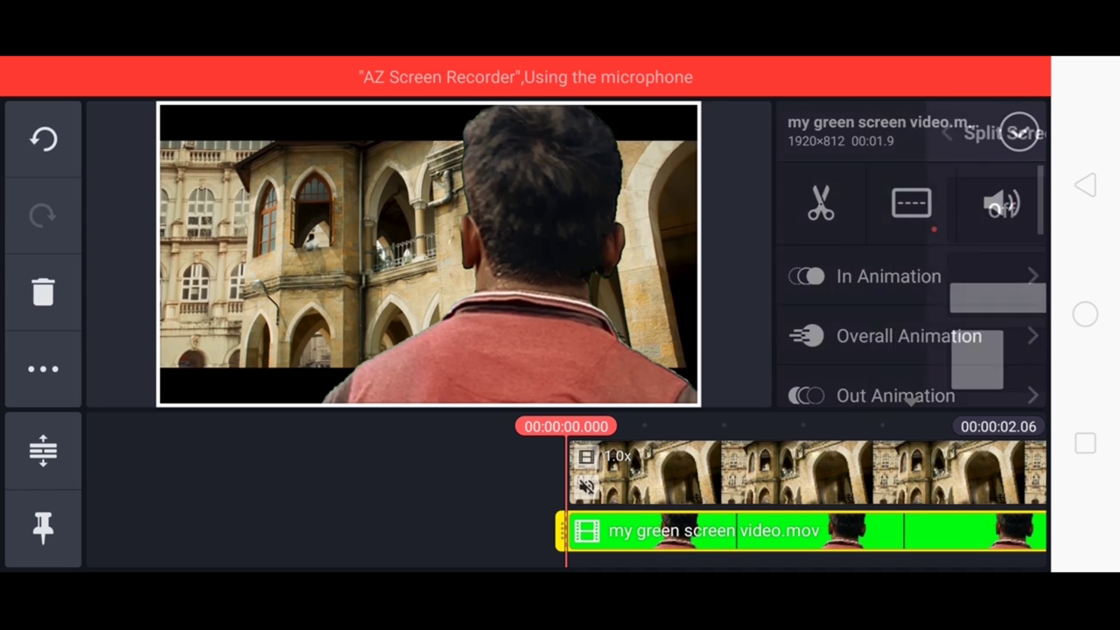
{"action": "left_click", "coordinate": [851, 210]}
{"action": "left_click_drag", "start_coordinate": [632, 339], "coordinate": [699, 368]}
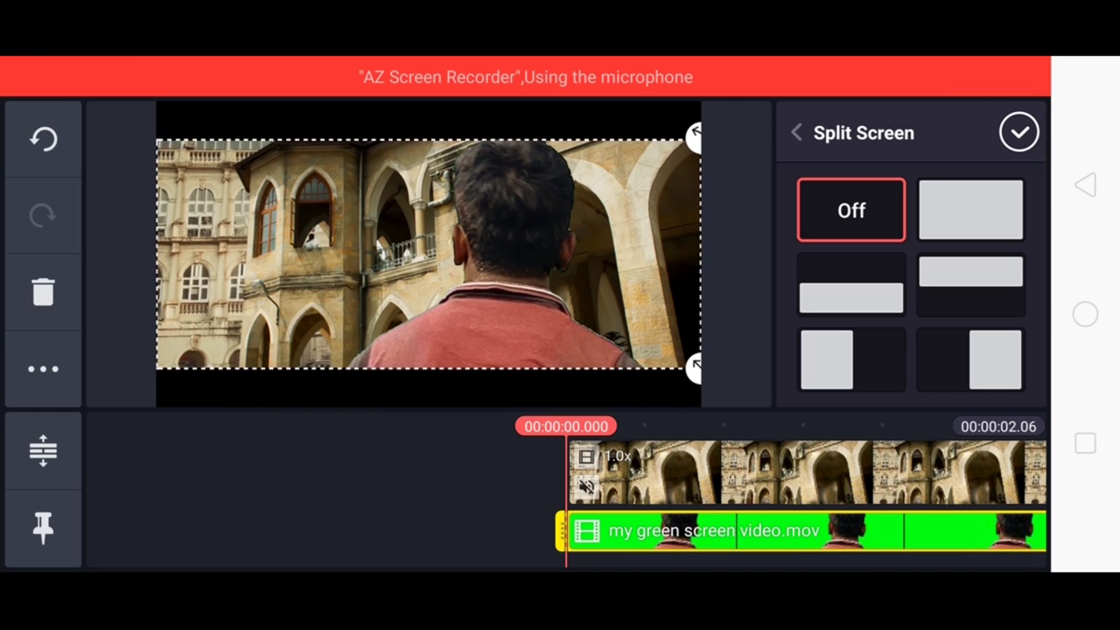
{"action": "left_click", "coordinate": [1019, 132]}
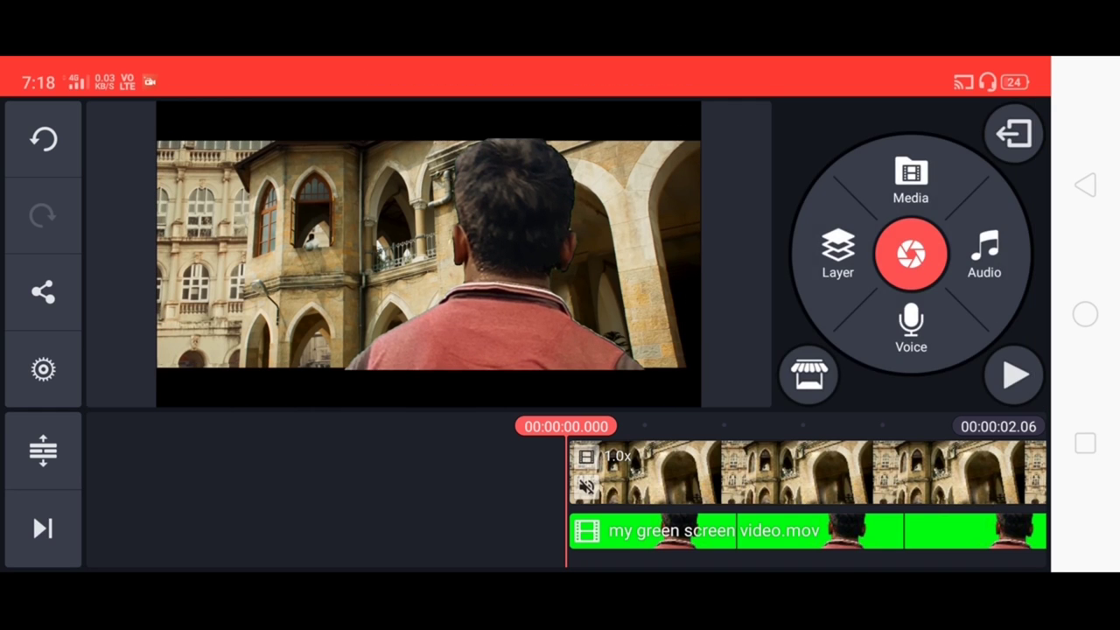
Scrub through the composite and play it from the start to check the keyed actor against the explosion
{"action": "left_click_drag", "start_coordinate": [875, 477], "coordinate": [350, 477]}
{"action": "left_click_drag", "start_coordinate": [962, 477], "coordinate": [184, 477]}
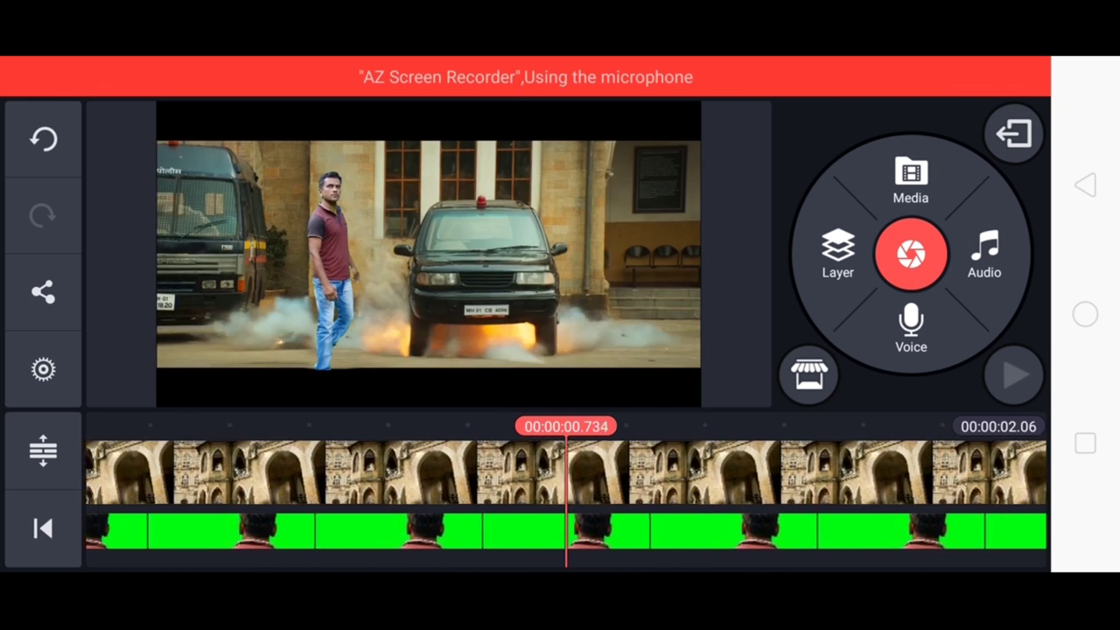
{"action": "left_click", "coordinate": [43, 528]}
{"action": "left_click", "coordinate": [1014, 375]}
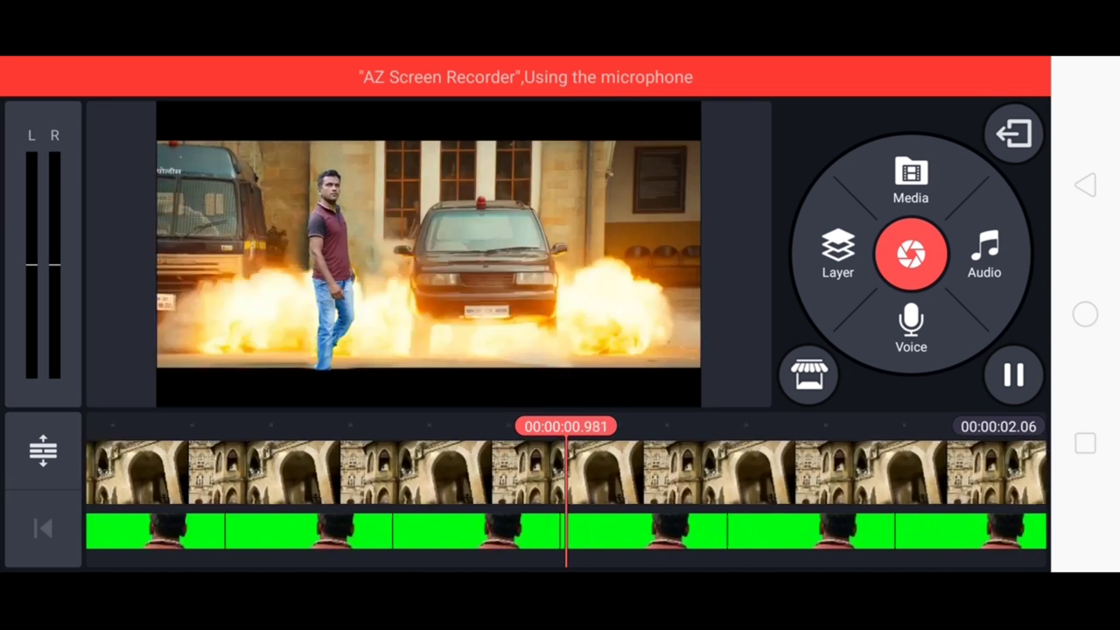